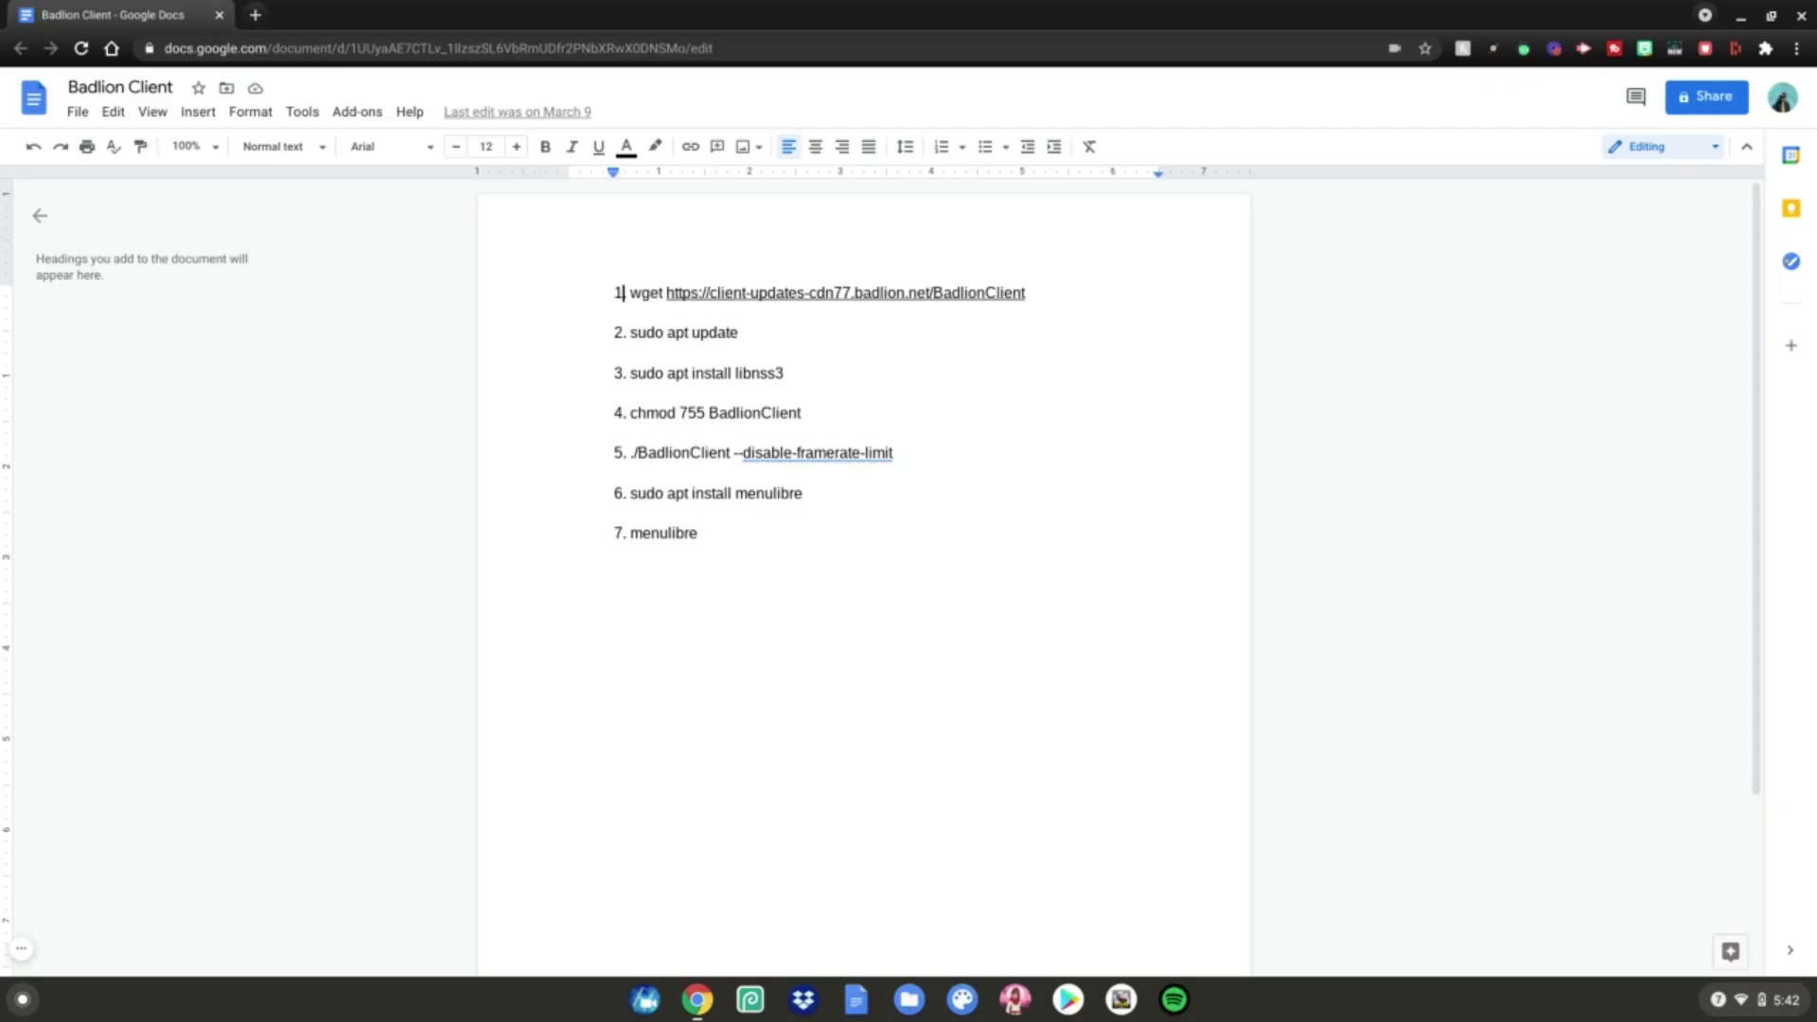
# Step: Check the Linux (Beta) section in Settings, then return to the document
pyautogui.press('super')
pyautogui.click(849, 856)
pyautogui.write('set')
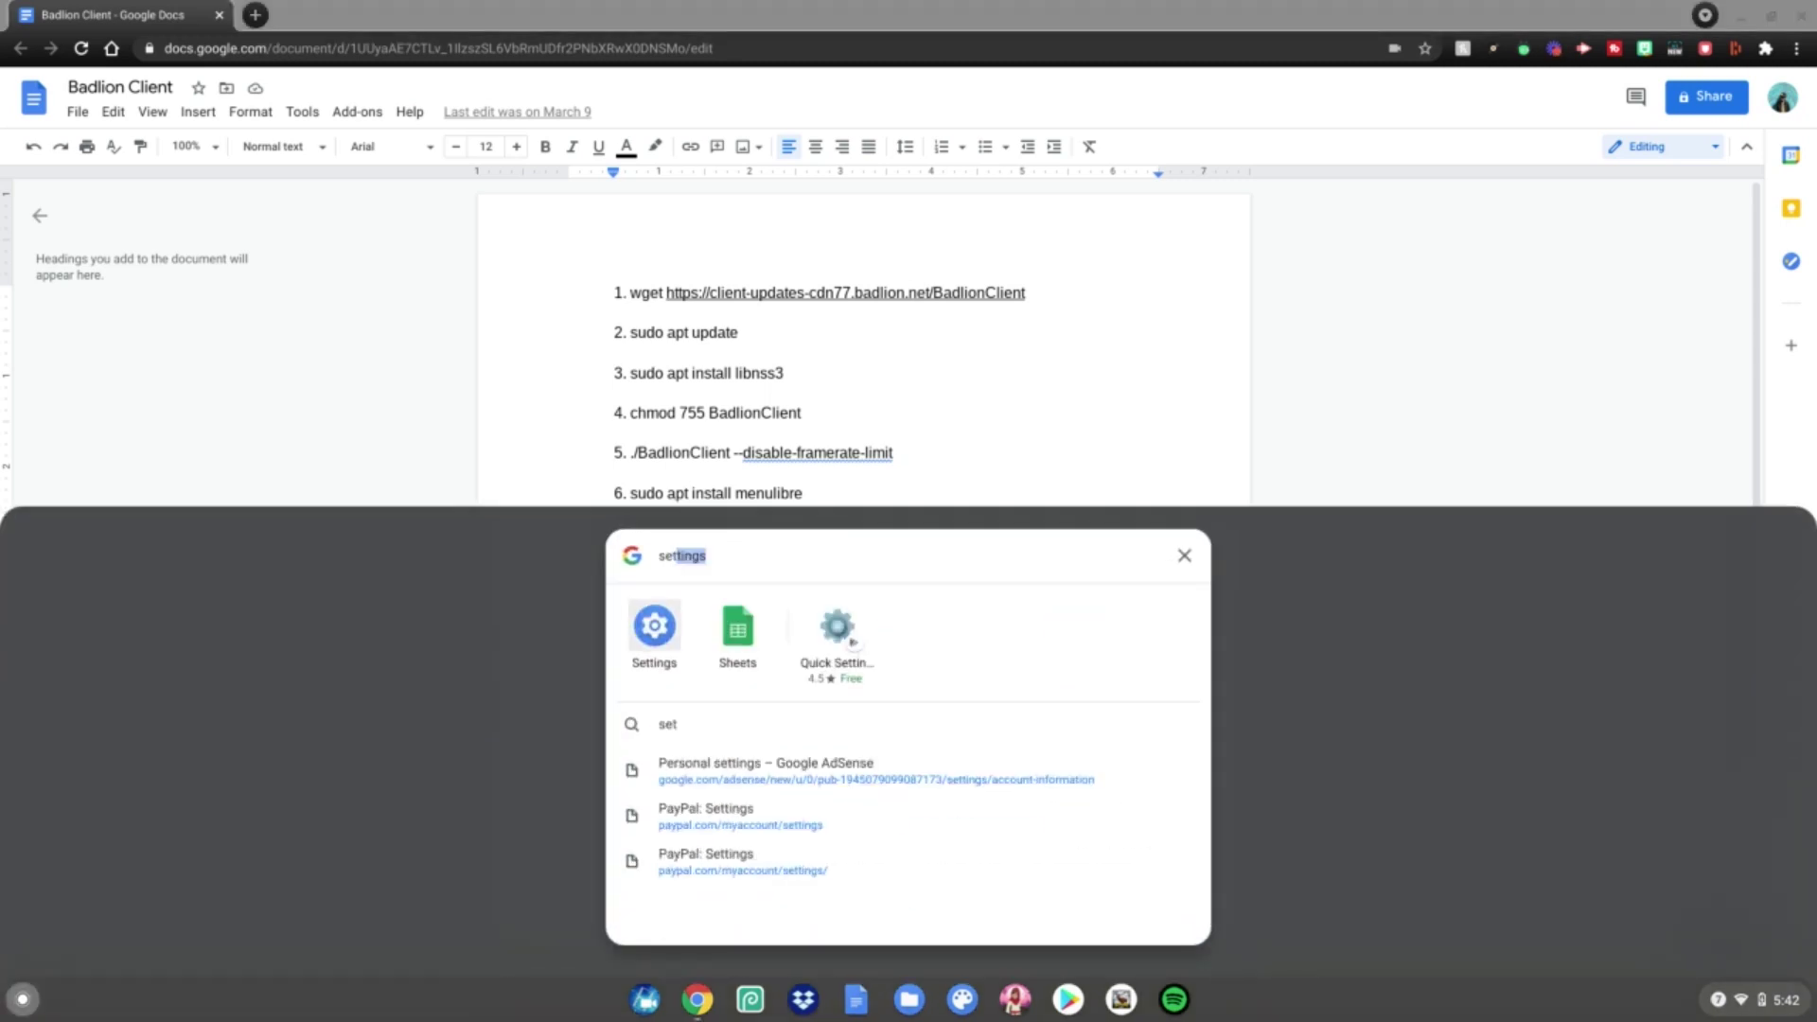
pyautogui.write('\\')
pyautogui.press('BackSpace')
pyautogui.write('t')
pyautogui.press('Return')
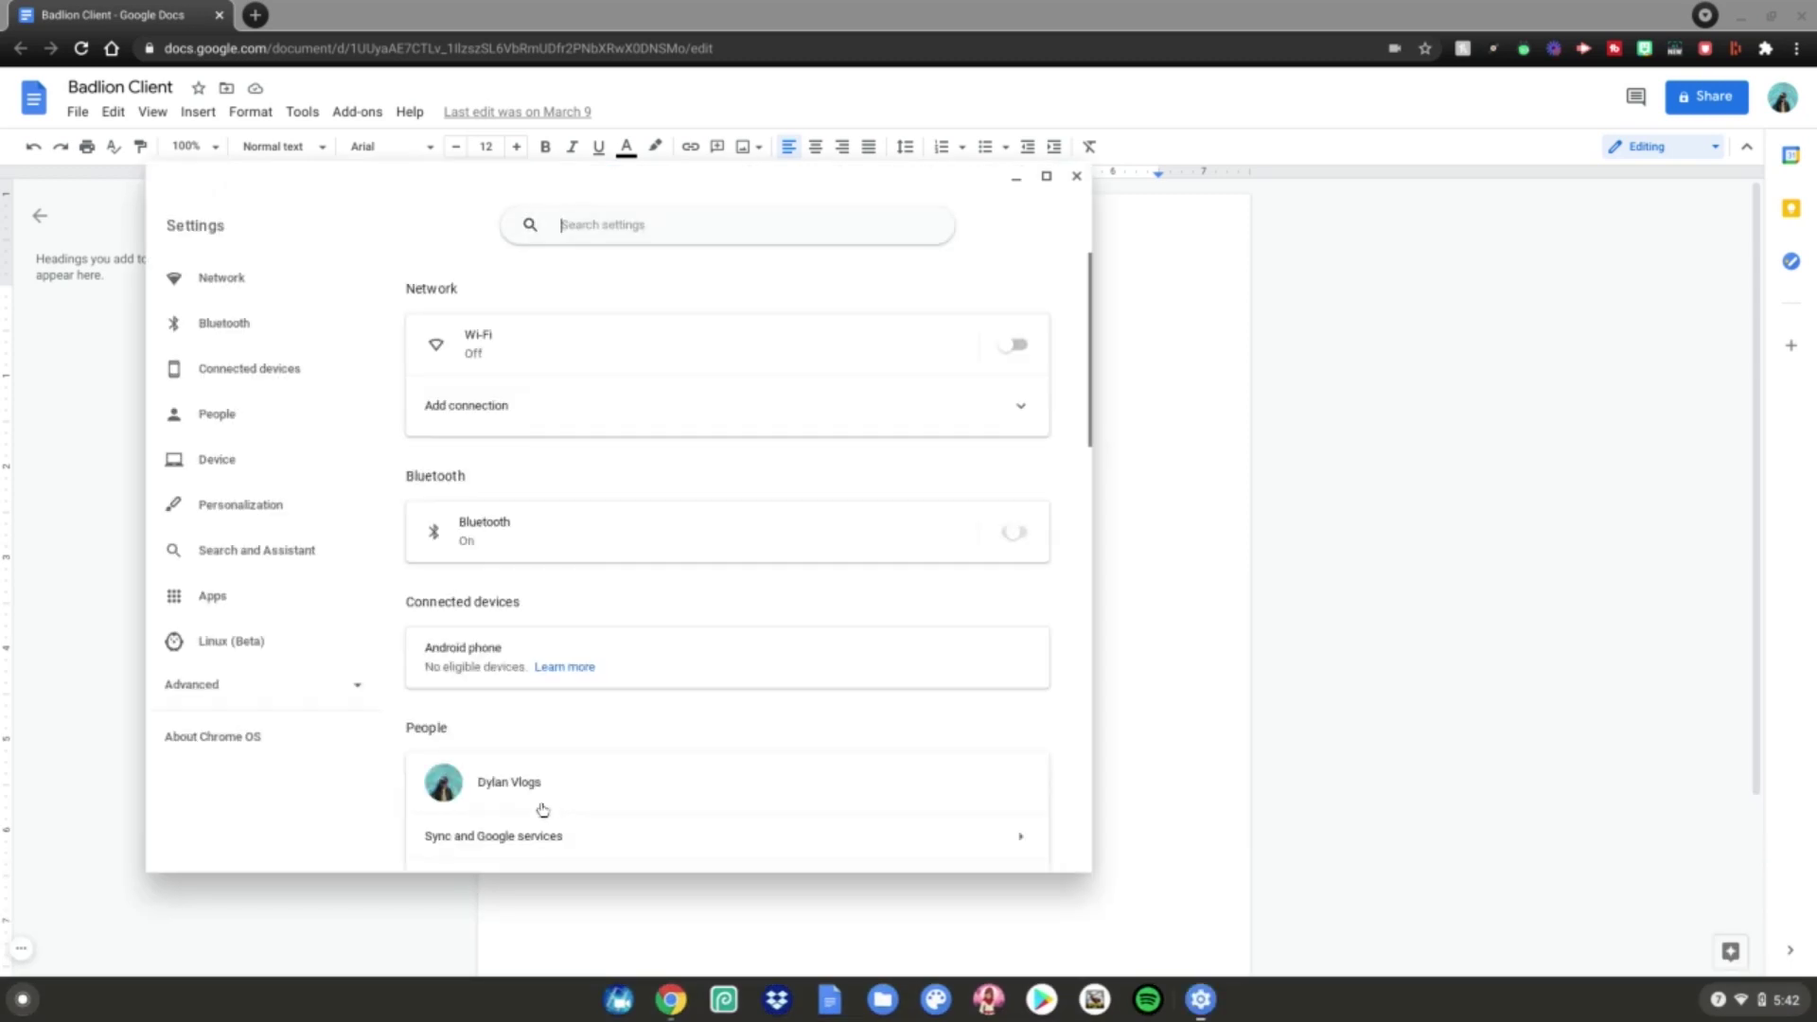
pyautogui.click(271, 643)
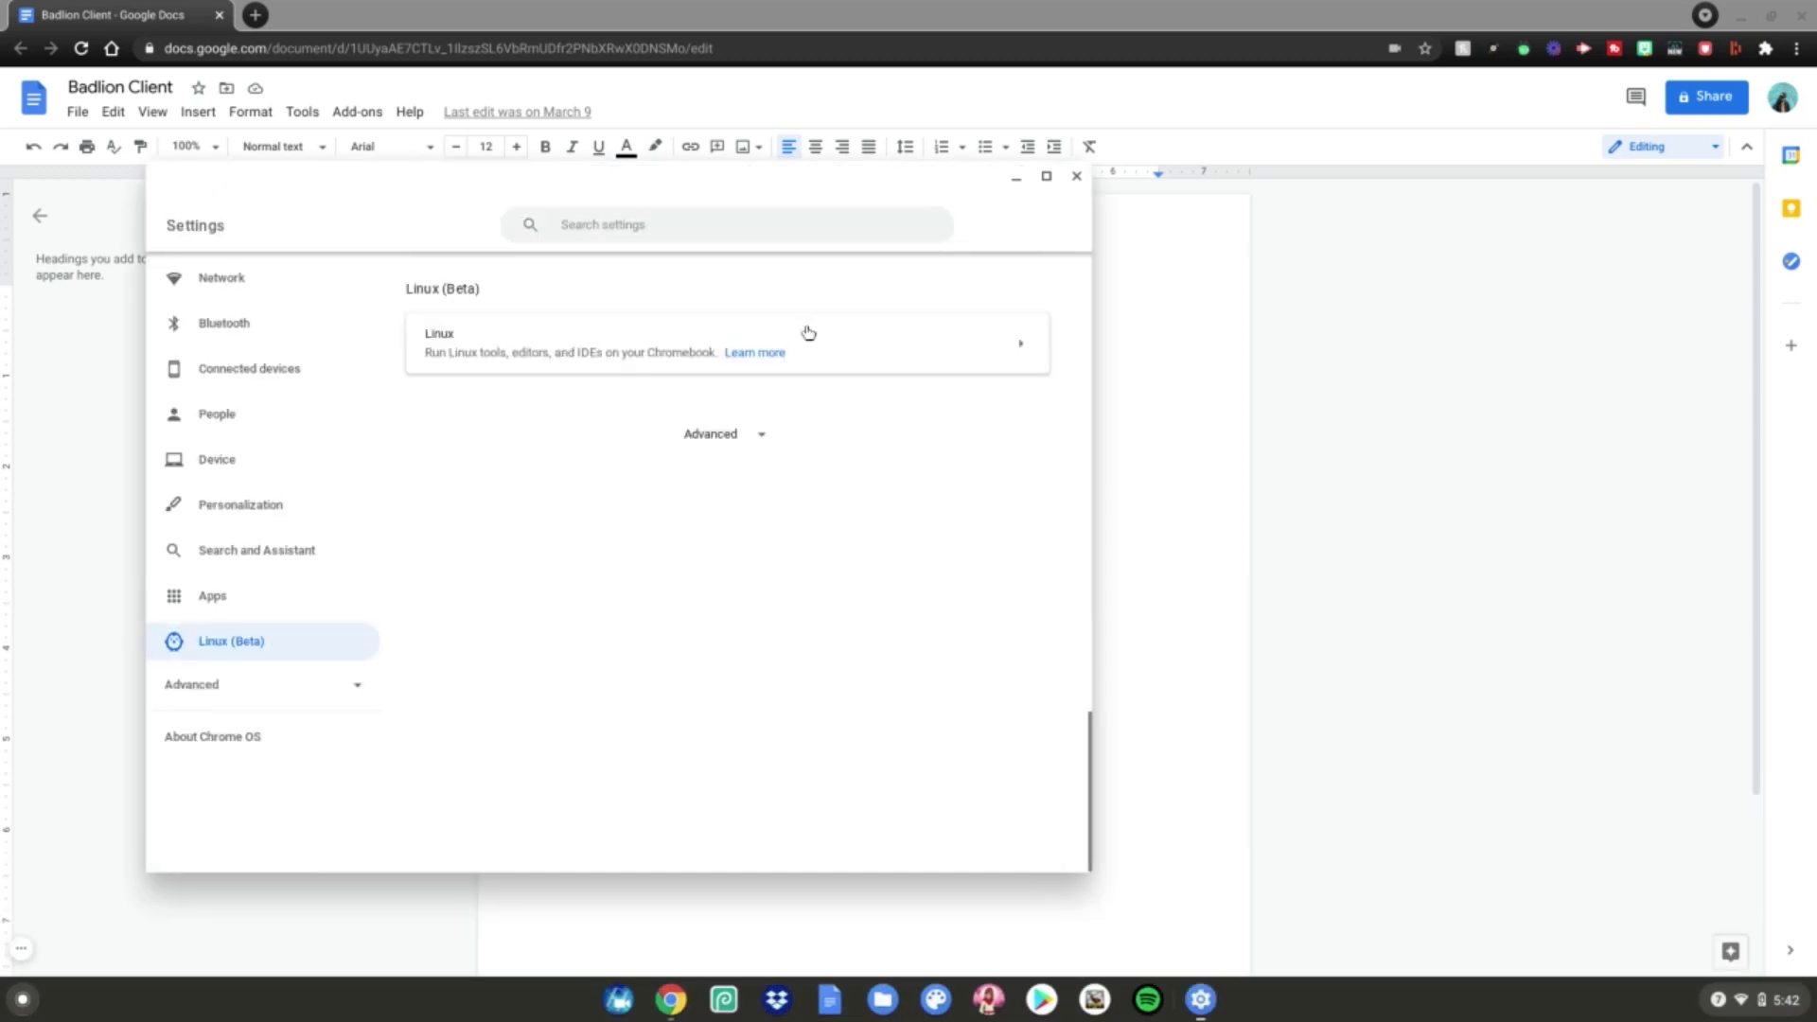
pyautogui.click(1076, 176)
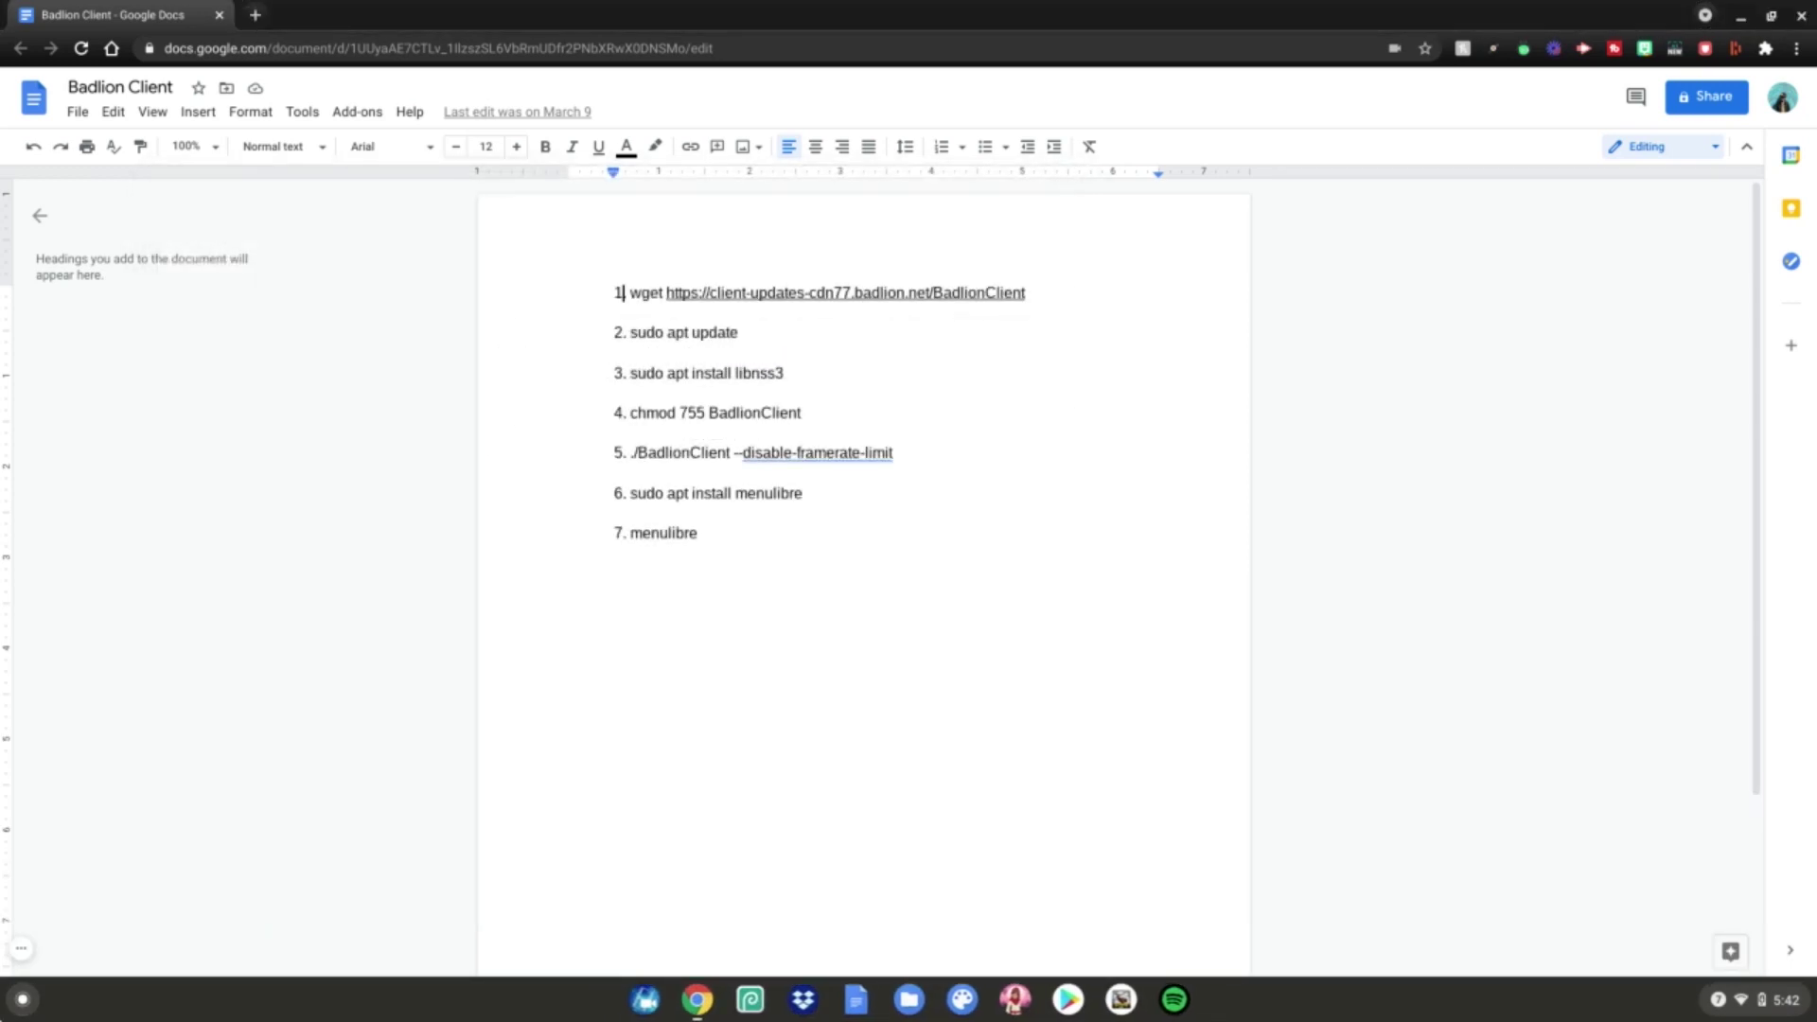
# Step: Open a Linux Terminal window alongside the install-steps document
pyautogui.press('super')
pyautogui.click(742, 840)
pyautogui.write('terminal')
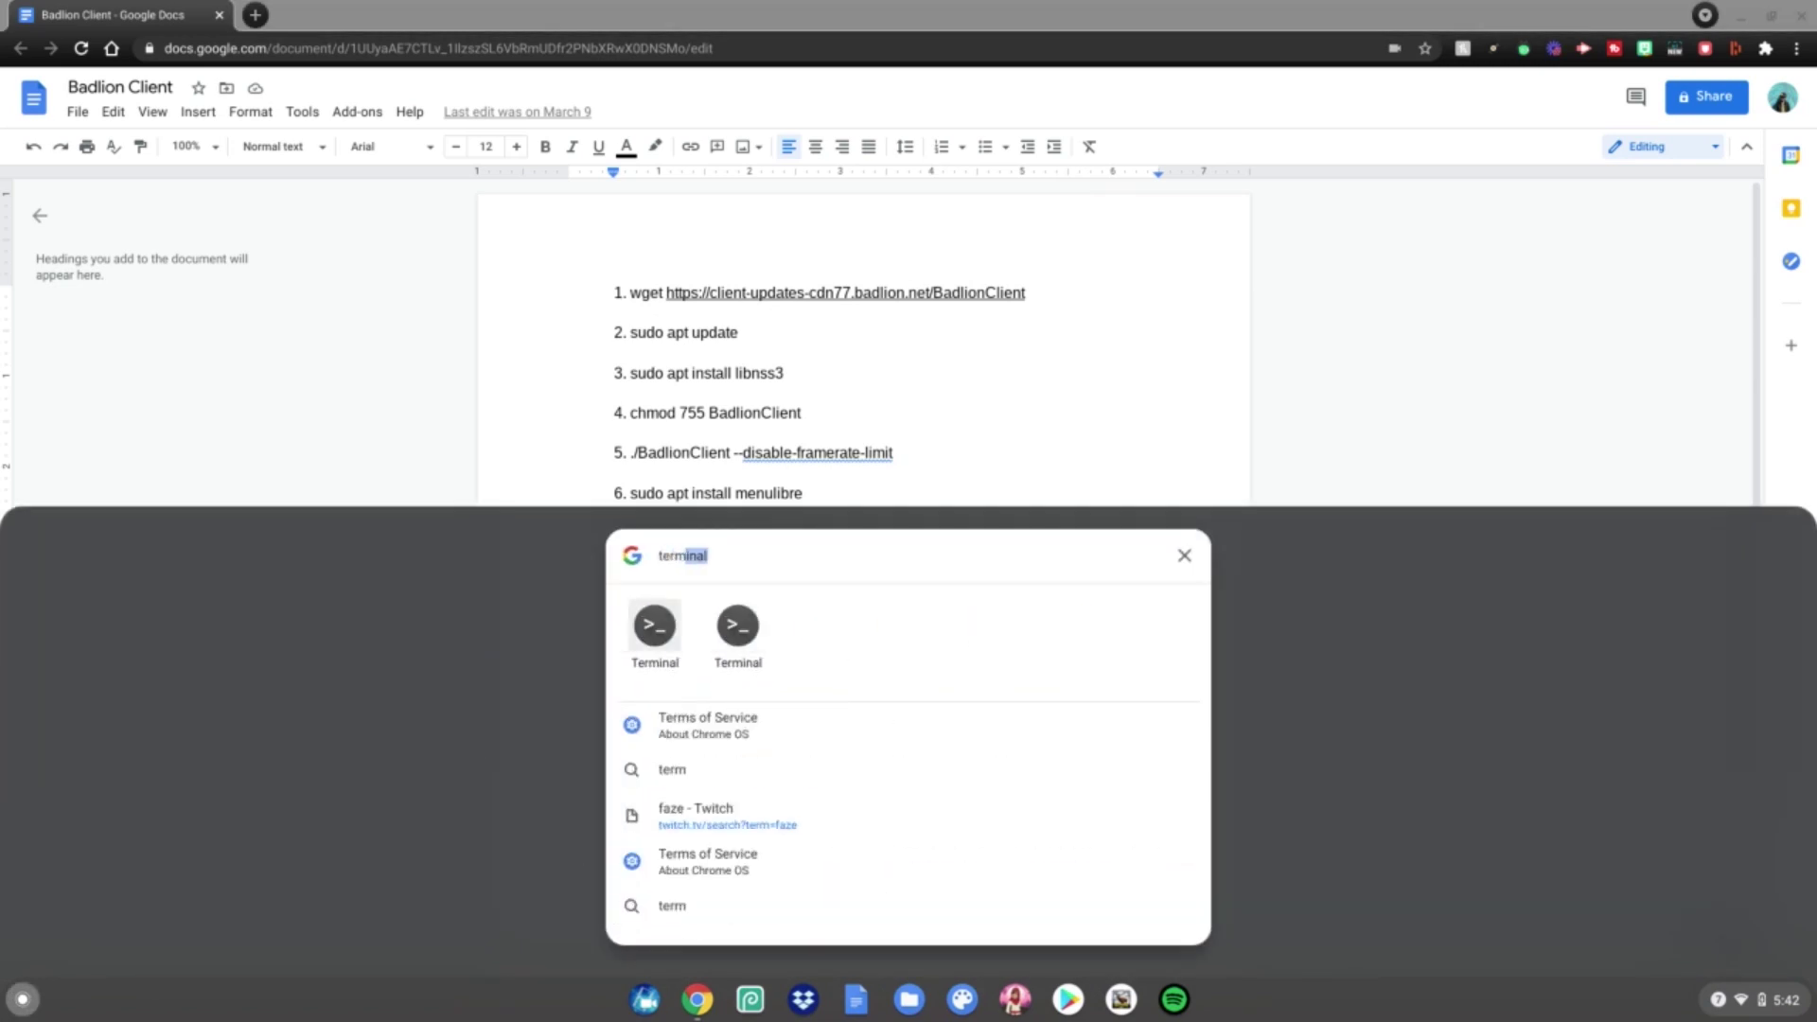
pyautogui.click(653, 632)
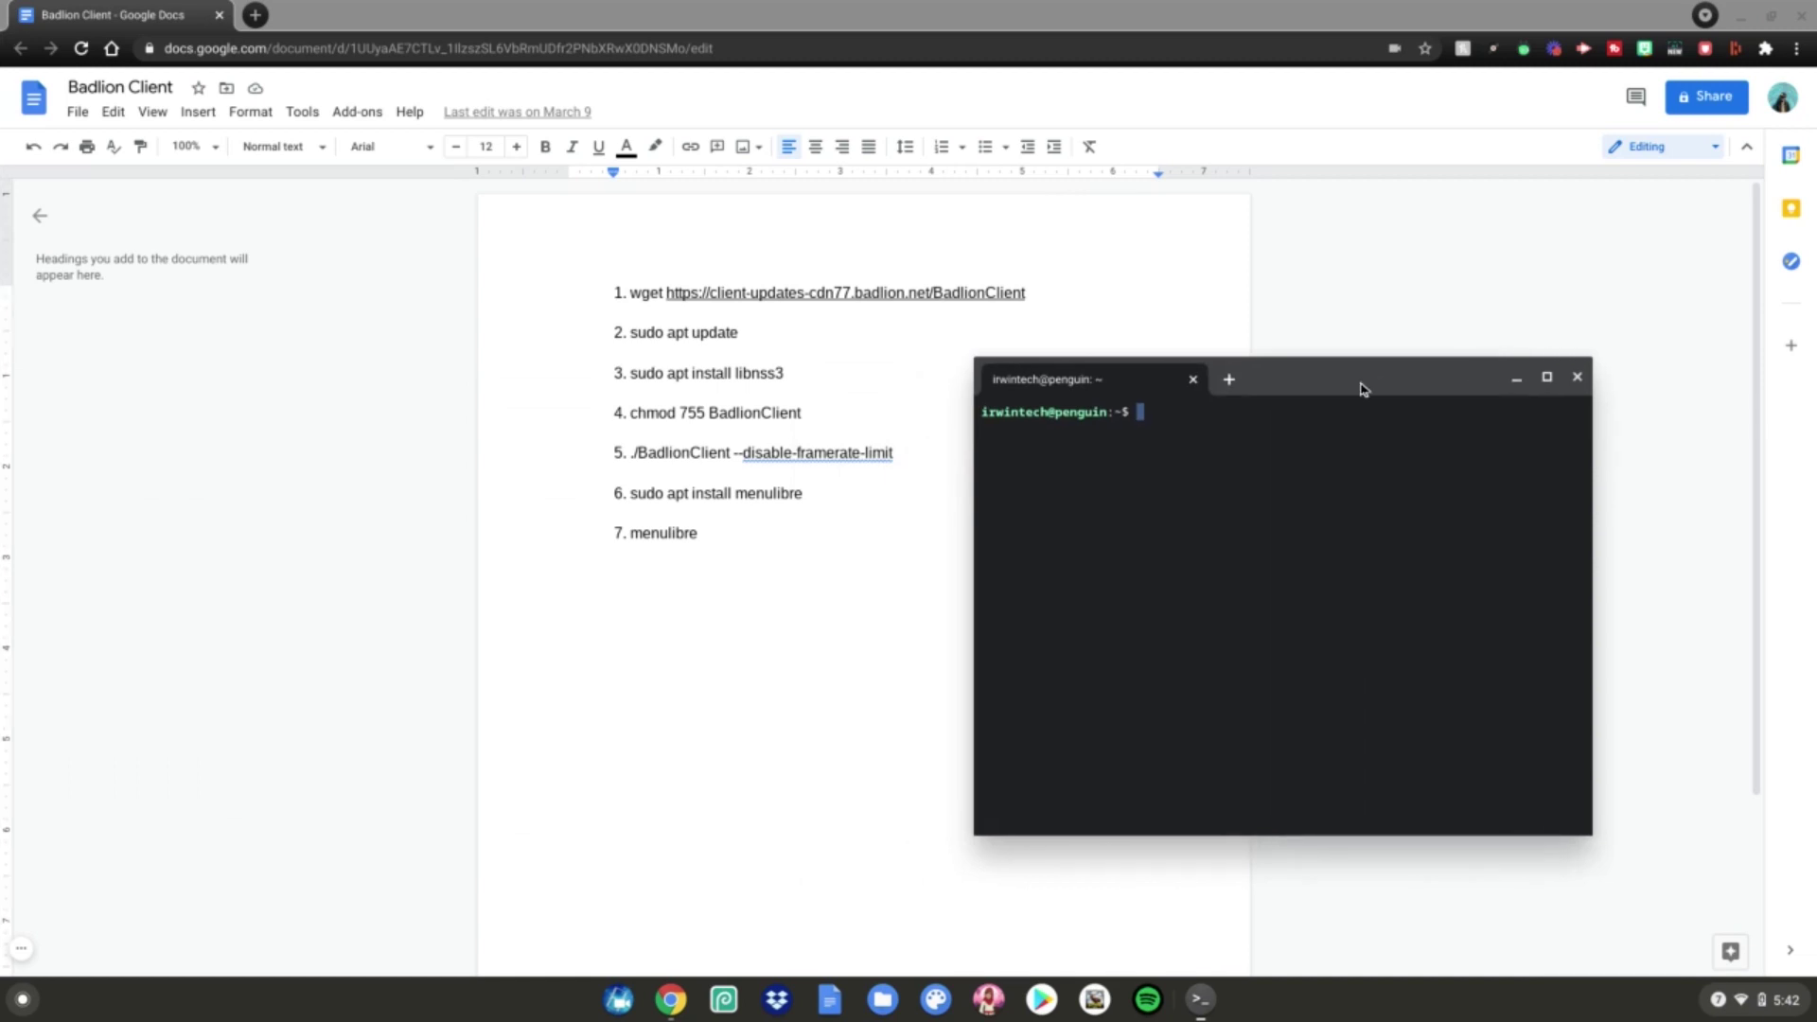
pyautogui.click(429, 454)
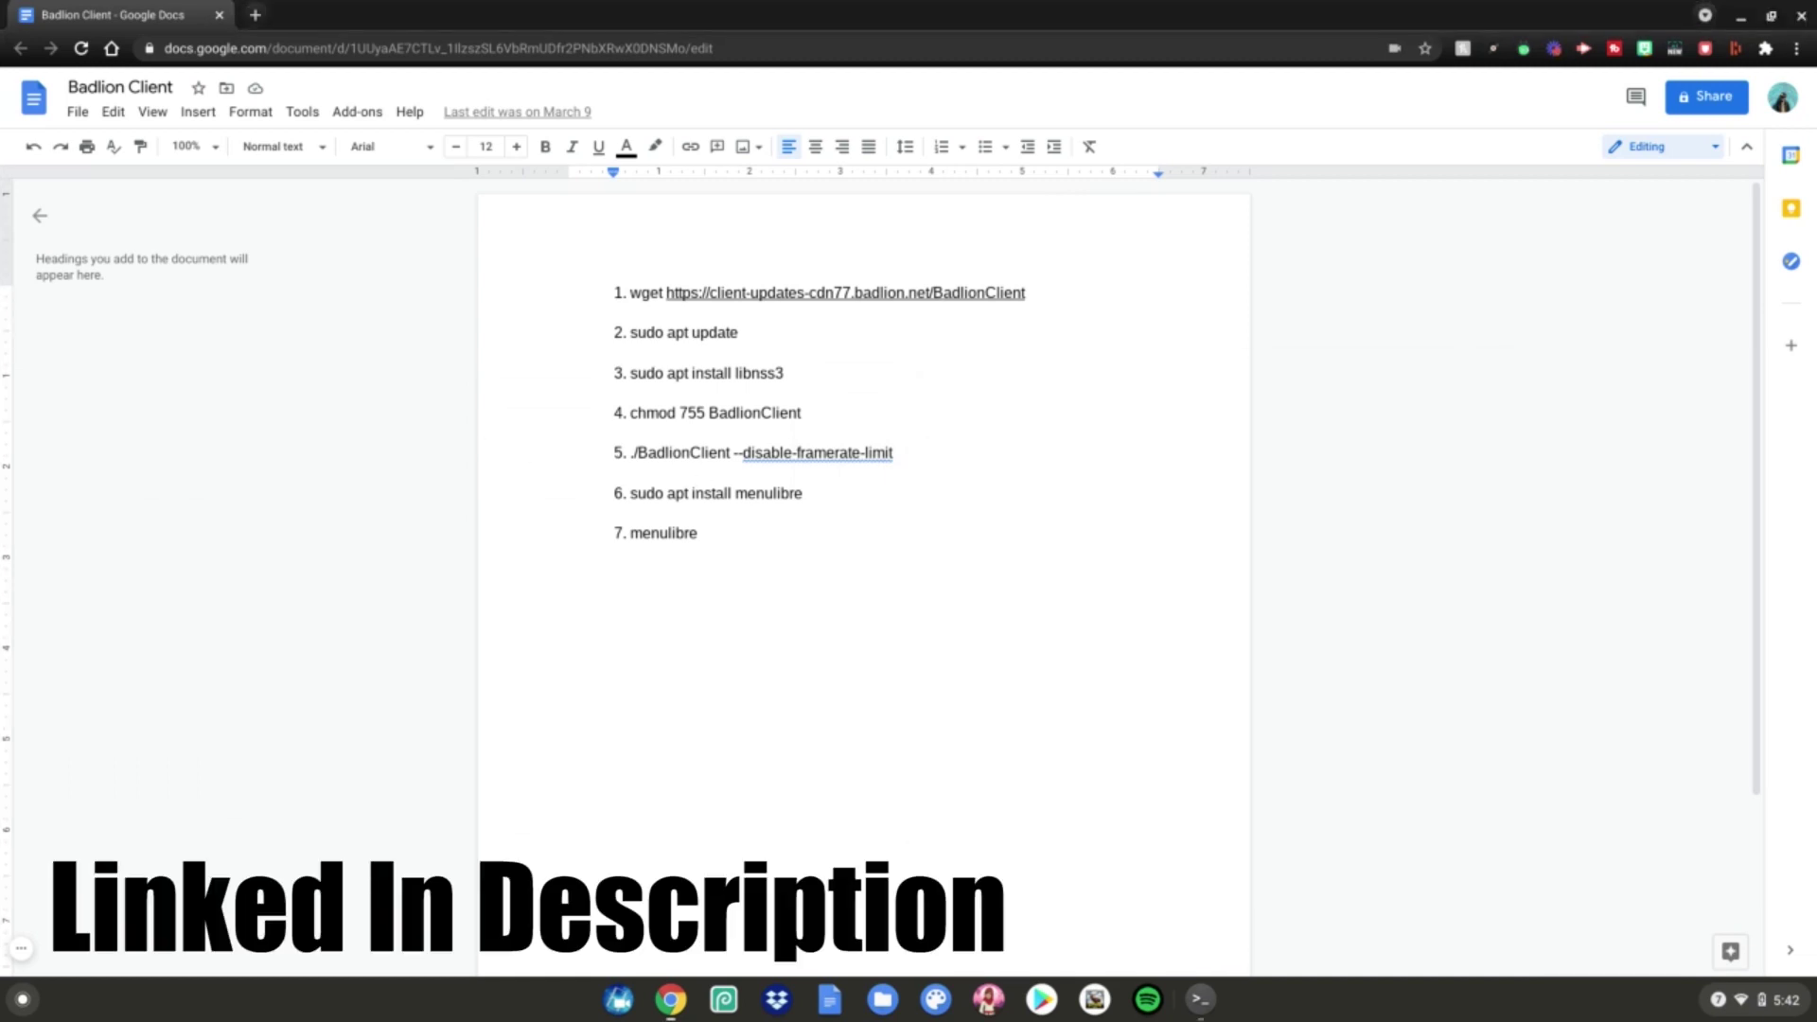
pyautogui.click(1196, 1001)
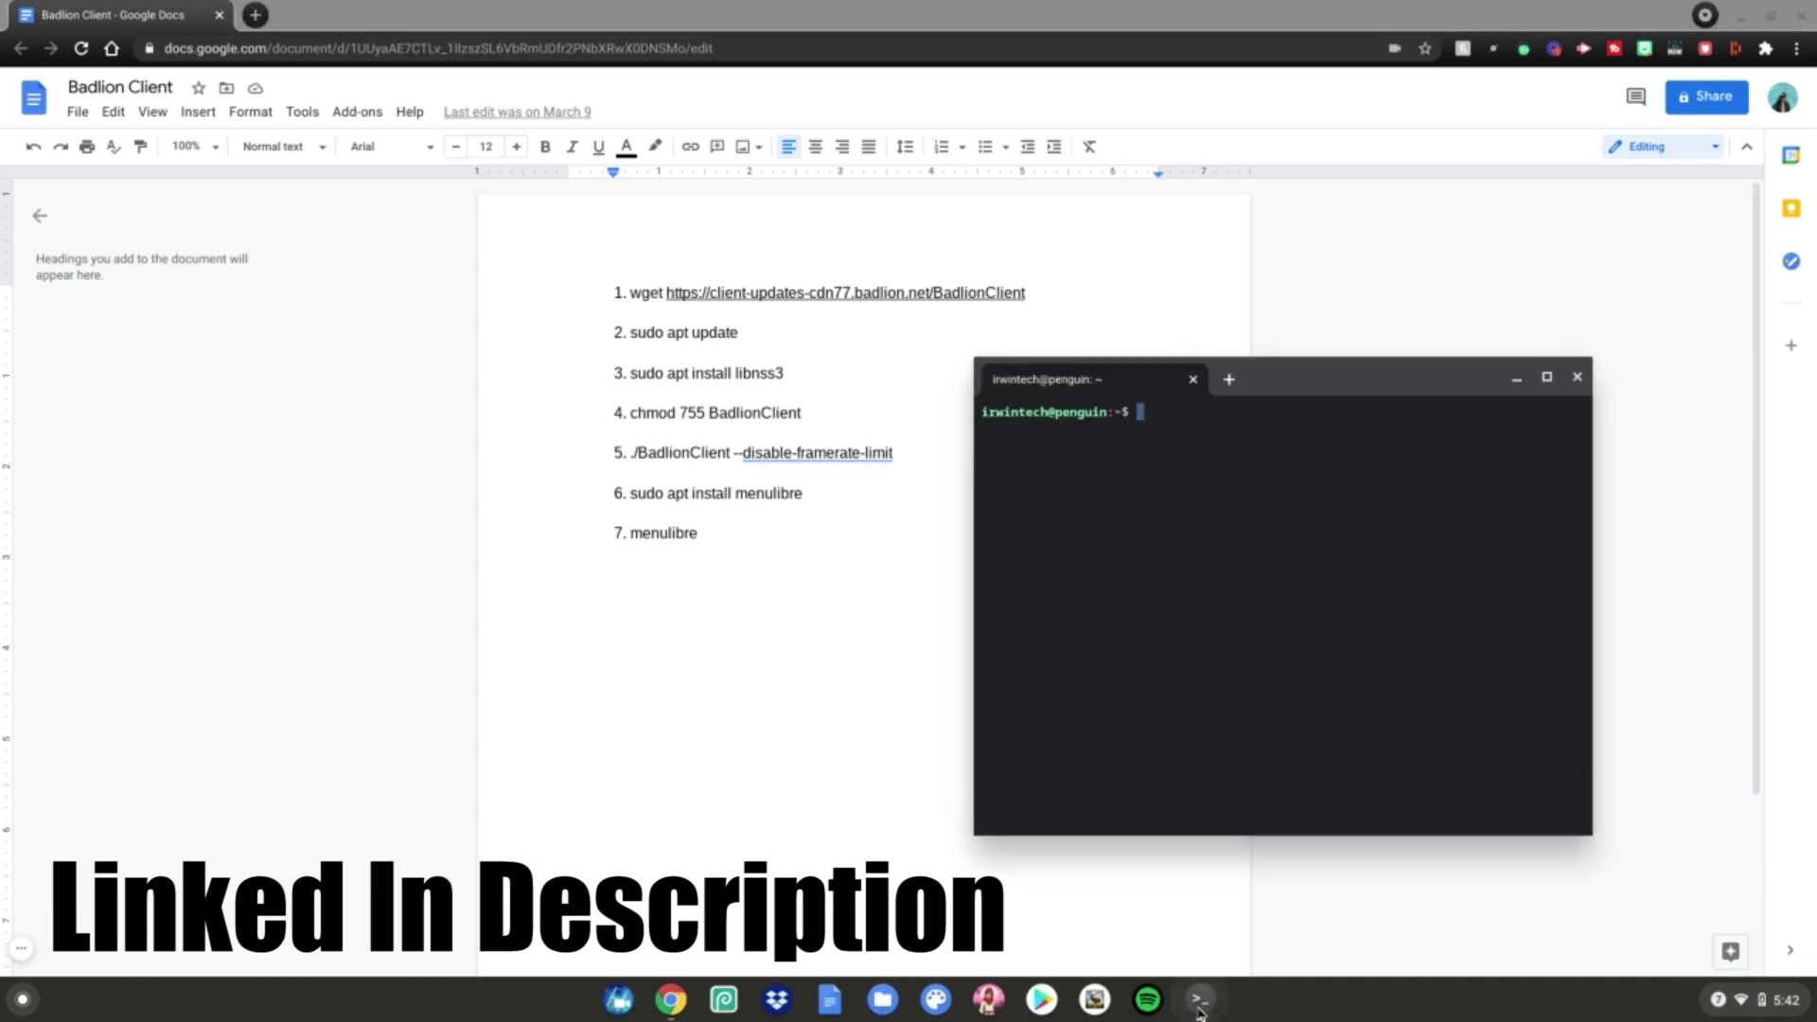
# Step: Copy the step 1 wget command from the doc and run it to download BadlionClient
pyautogui.click(630, 292)
pyautogui.moveTo(630, 292); pyautogui.dragTo(1024, 295)
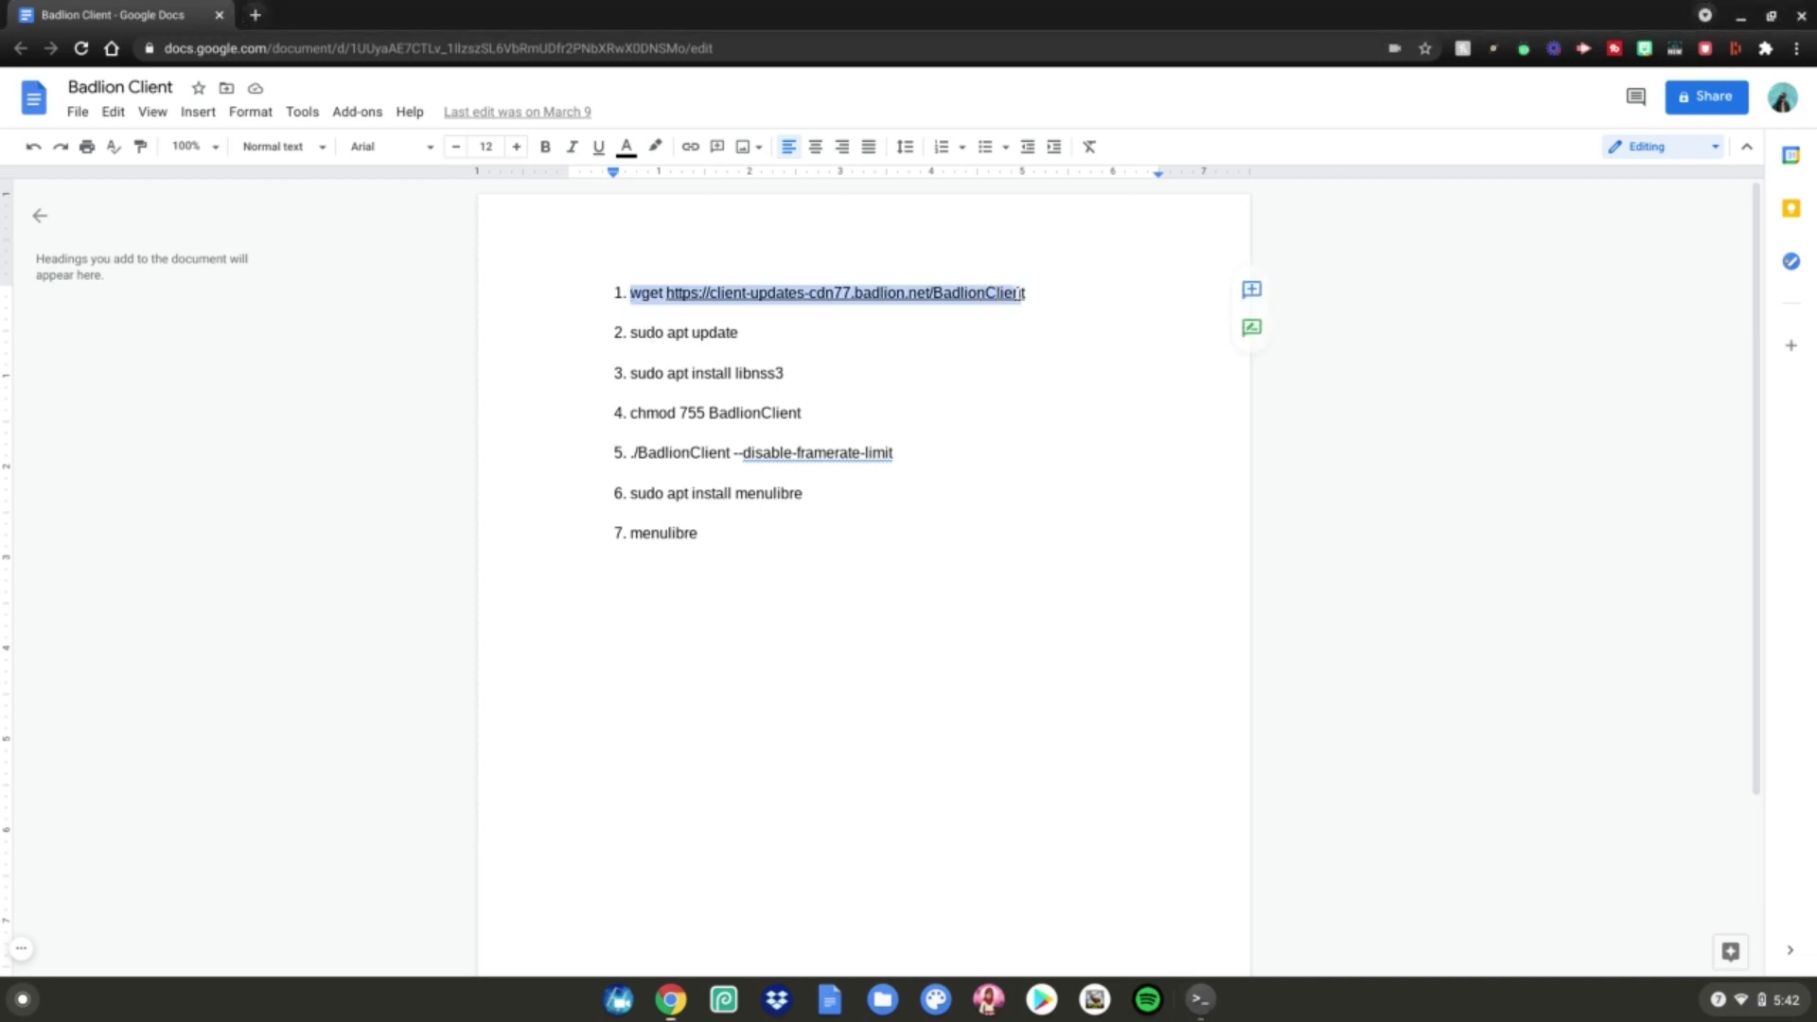
pyautogui.rightClick(904, 295)
pyautogui.click(937, 341)
pyautogui.click(1212, 995)
pyautogui.hotkey('ctrl', 'shift', 'v')
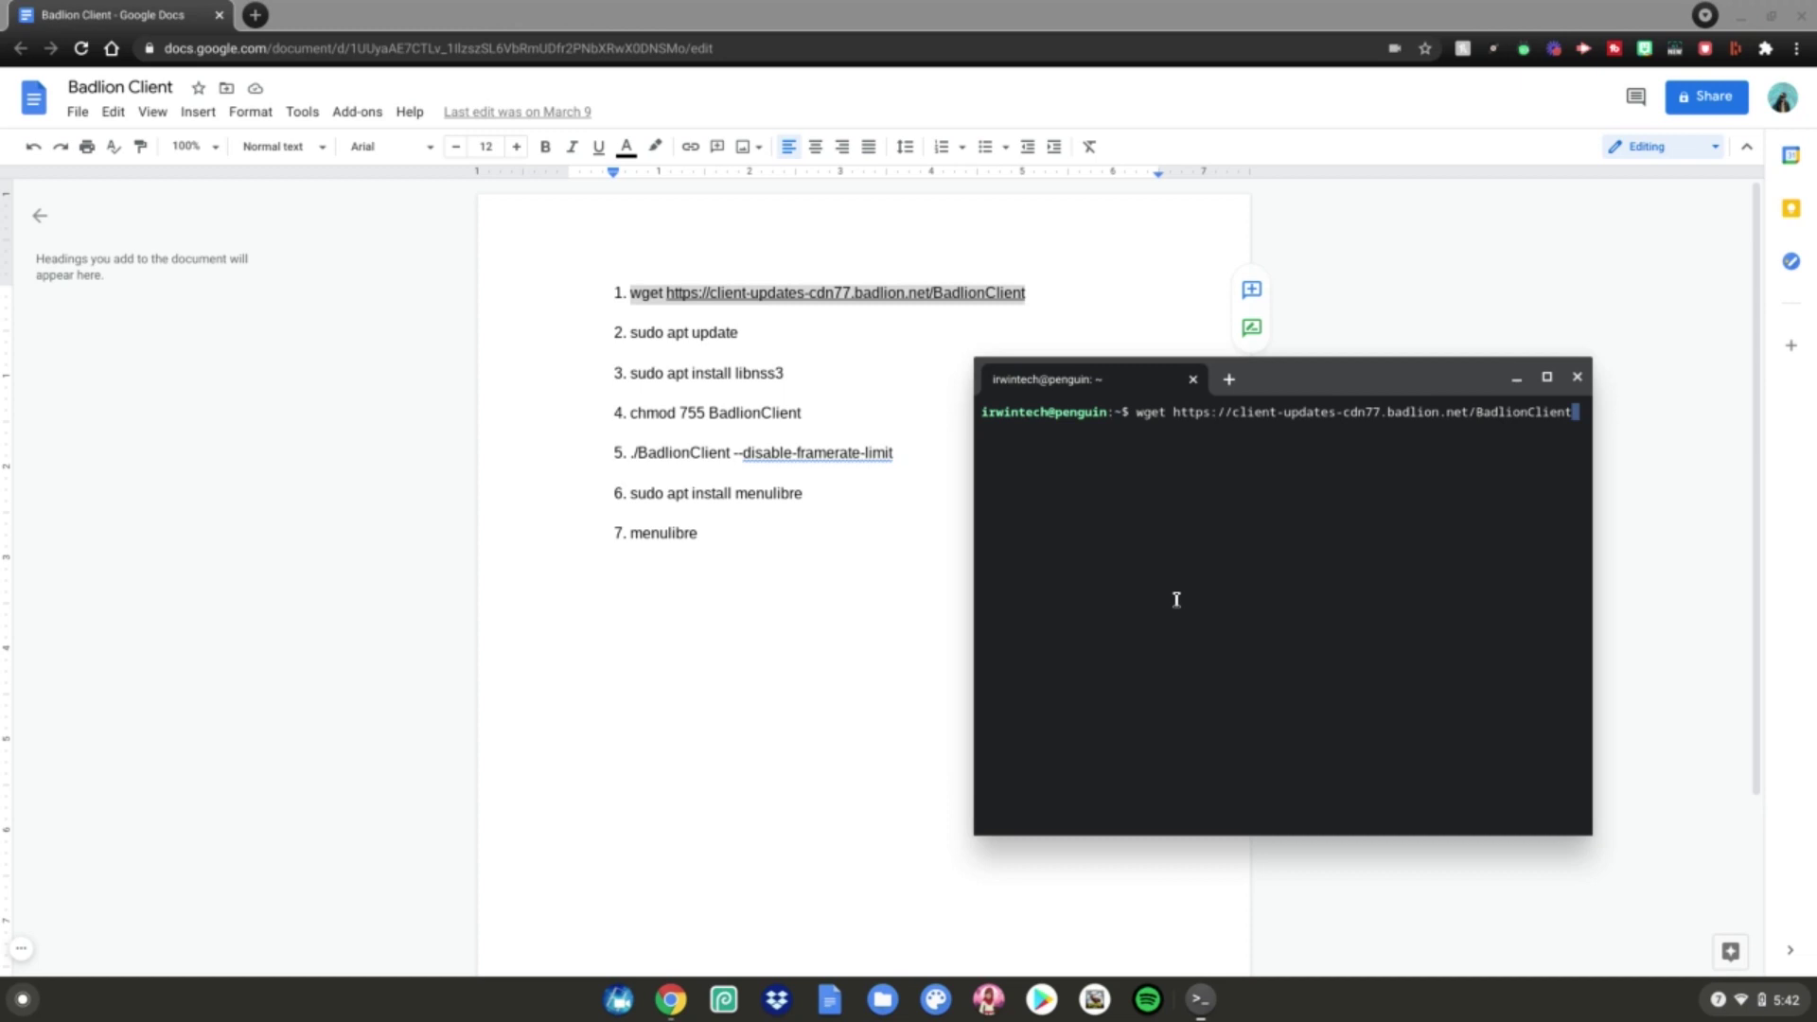
pyautogui.press('Return')
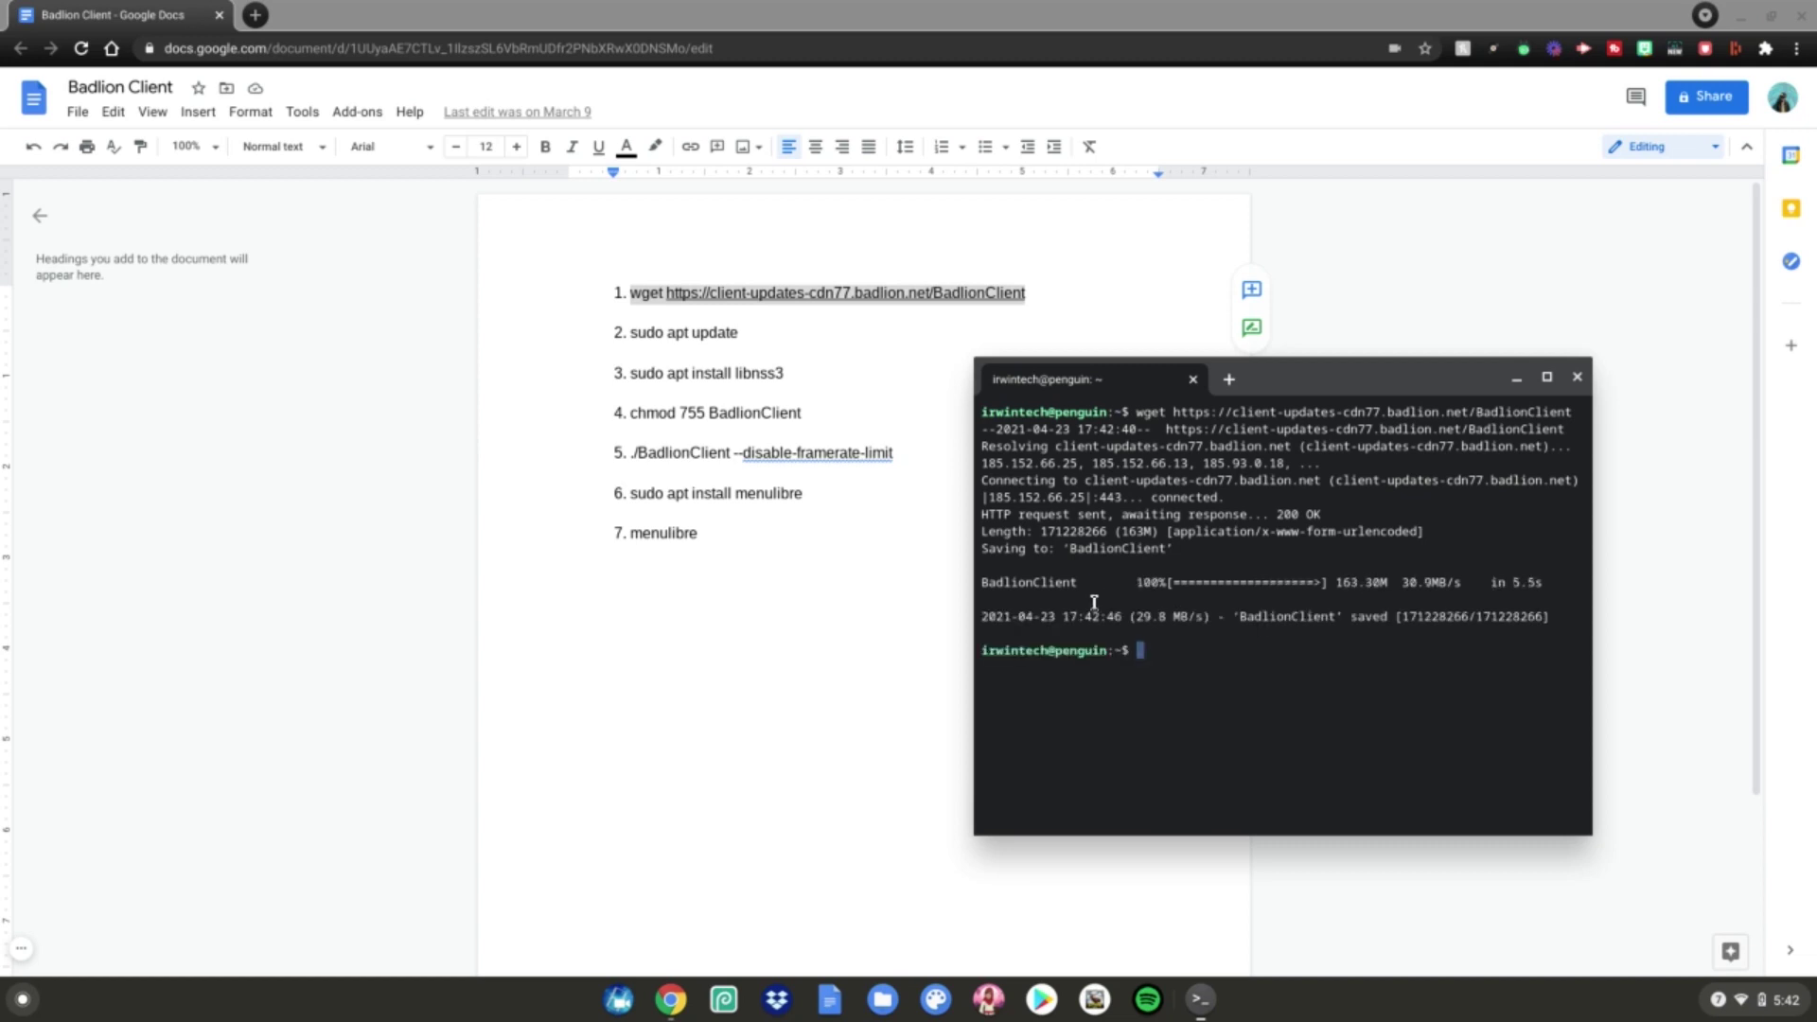
pyautogui.moveTo(626, 332); pyautogui.dragTo(741, 334)
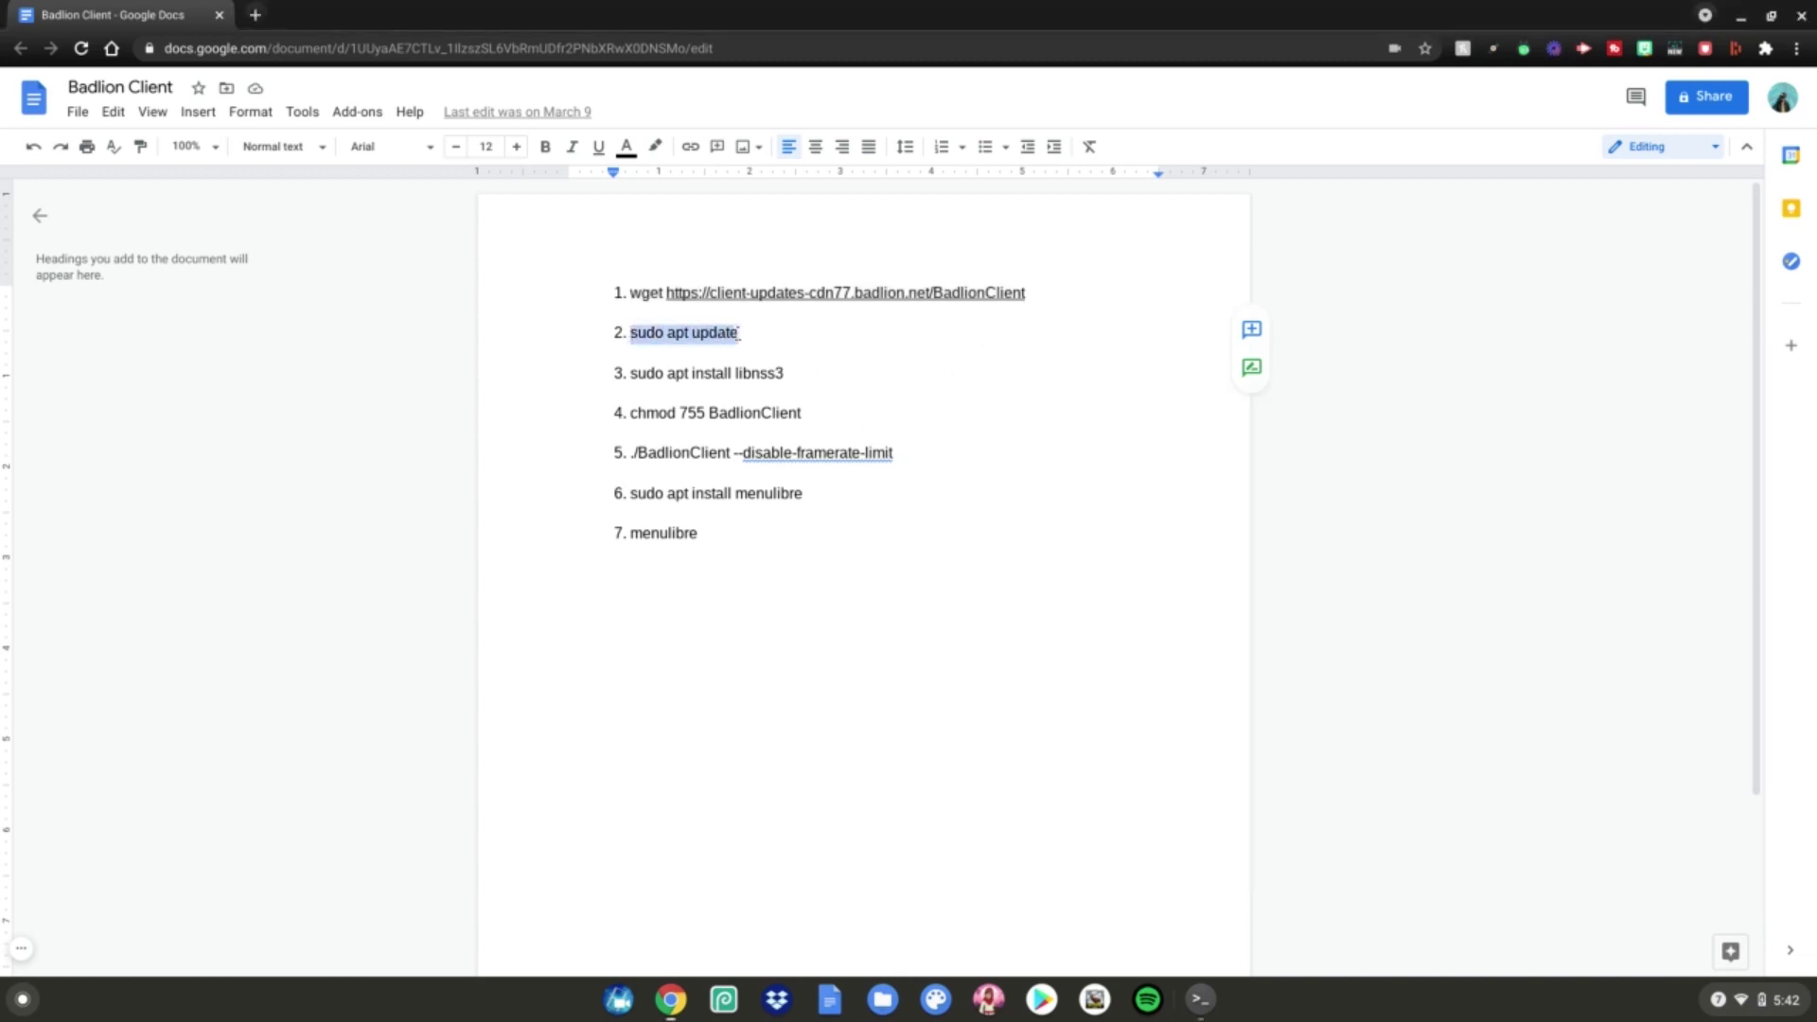
# Step: Run sudo apt update to refresh the package lists
pyautogui.click(1201, 999)
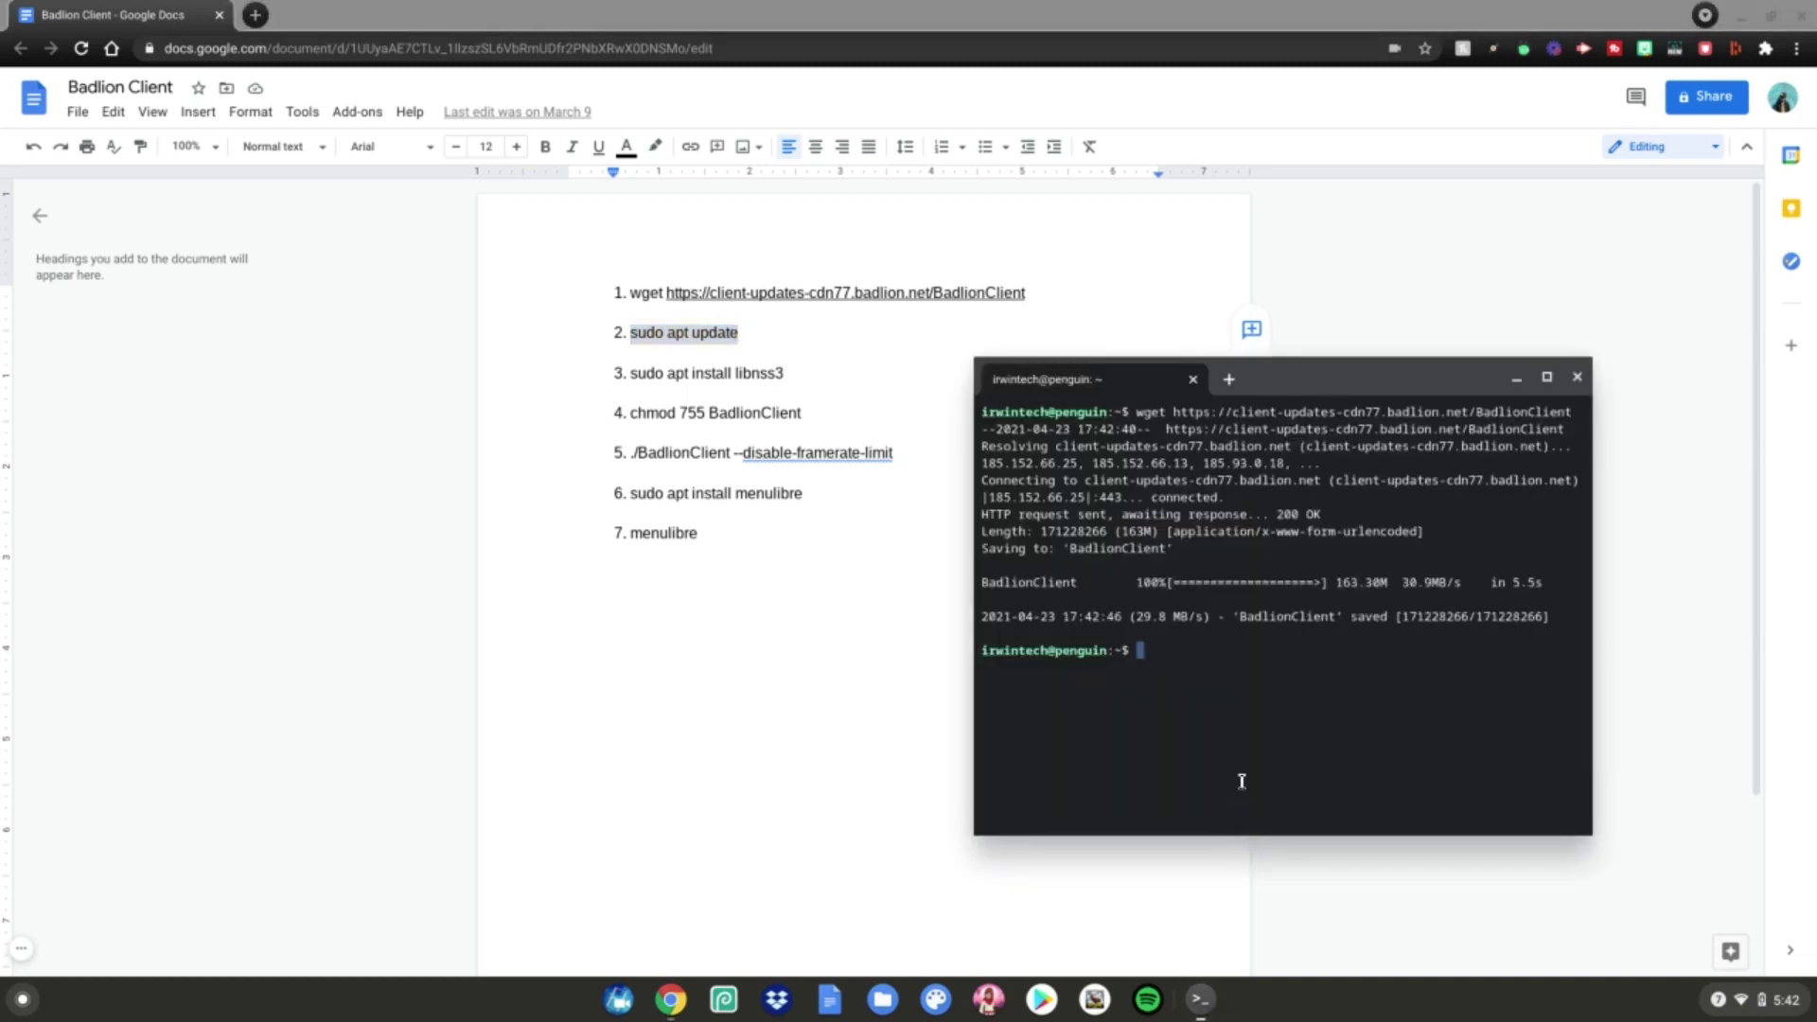
pyautogui.hotkey('ctrl', 'shift', 'v')
pyautogui.press('Return')
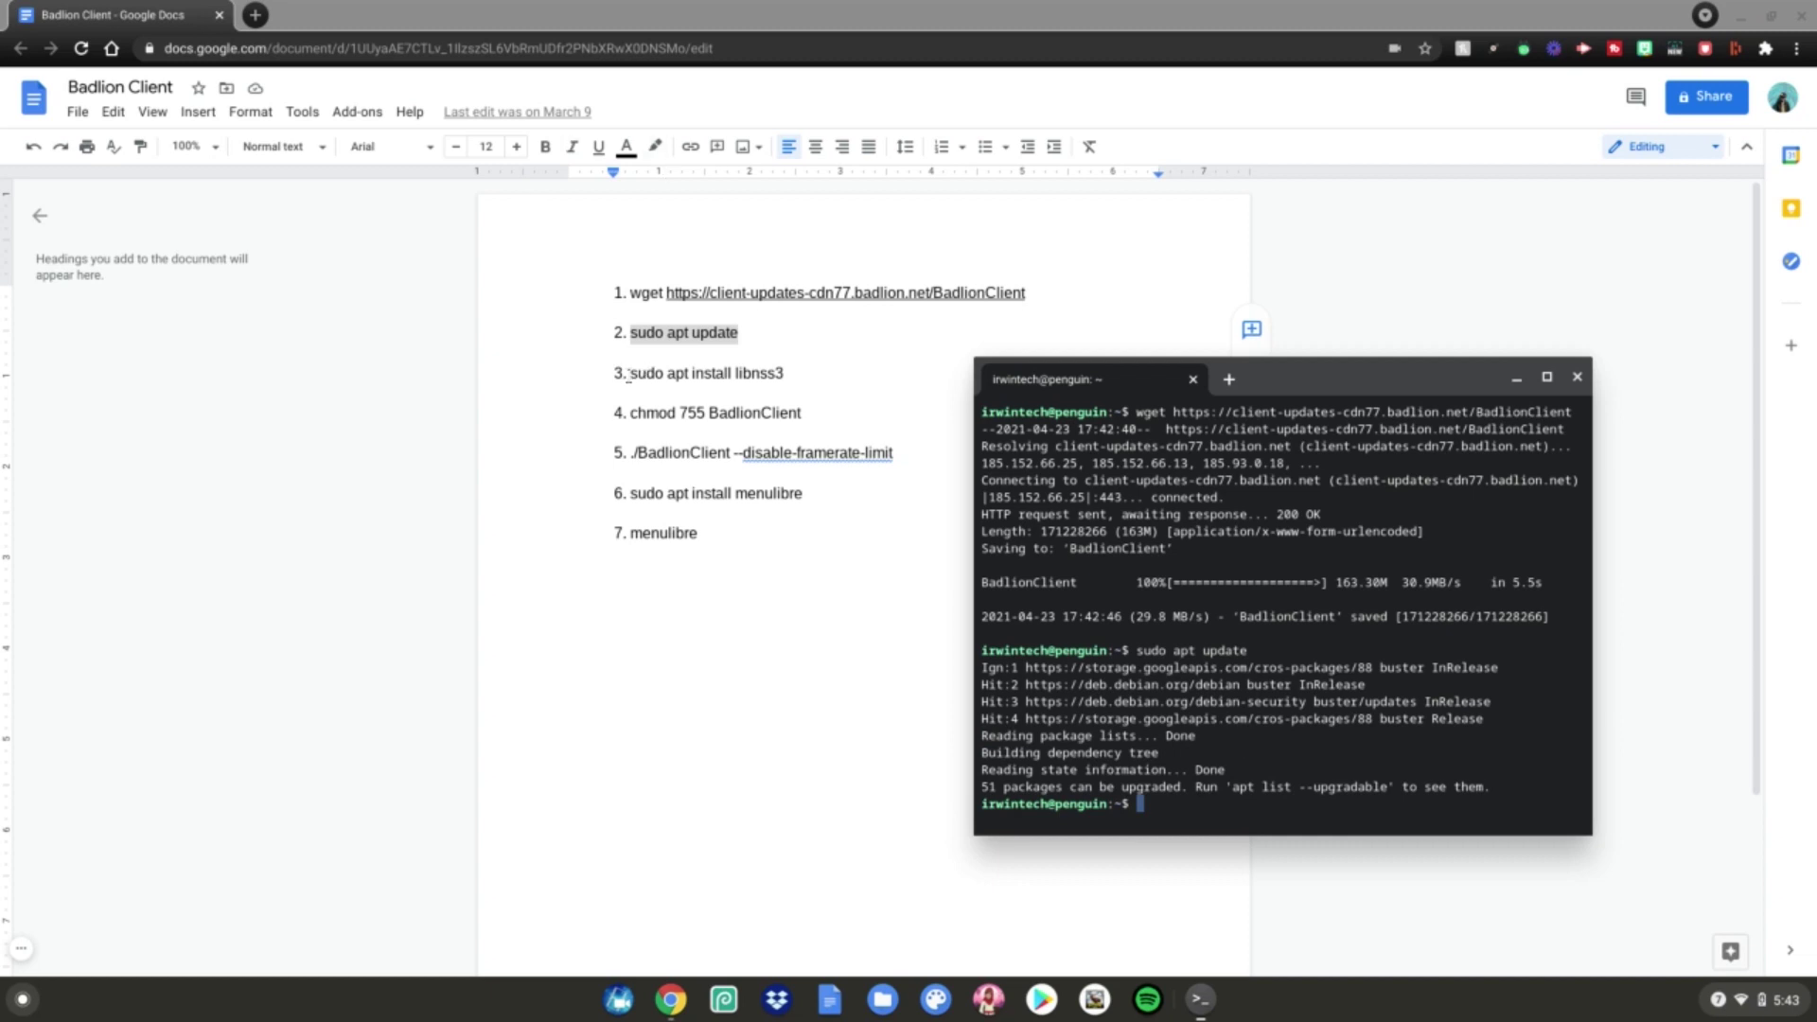
# Step: Copy and run sudo apt install libnss3 from item 3, confirming the install
pyautogui.moveTo(628, 374); pyautogui.dragTo(811, 378)
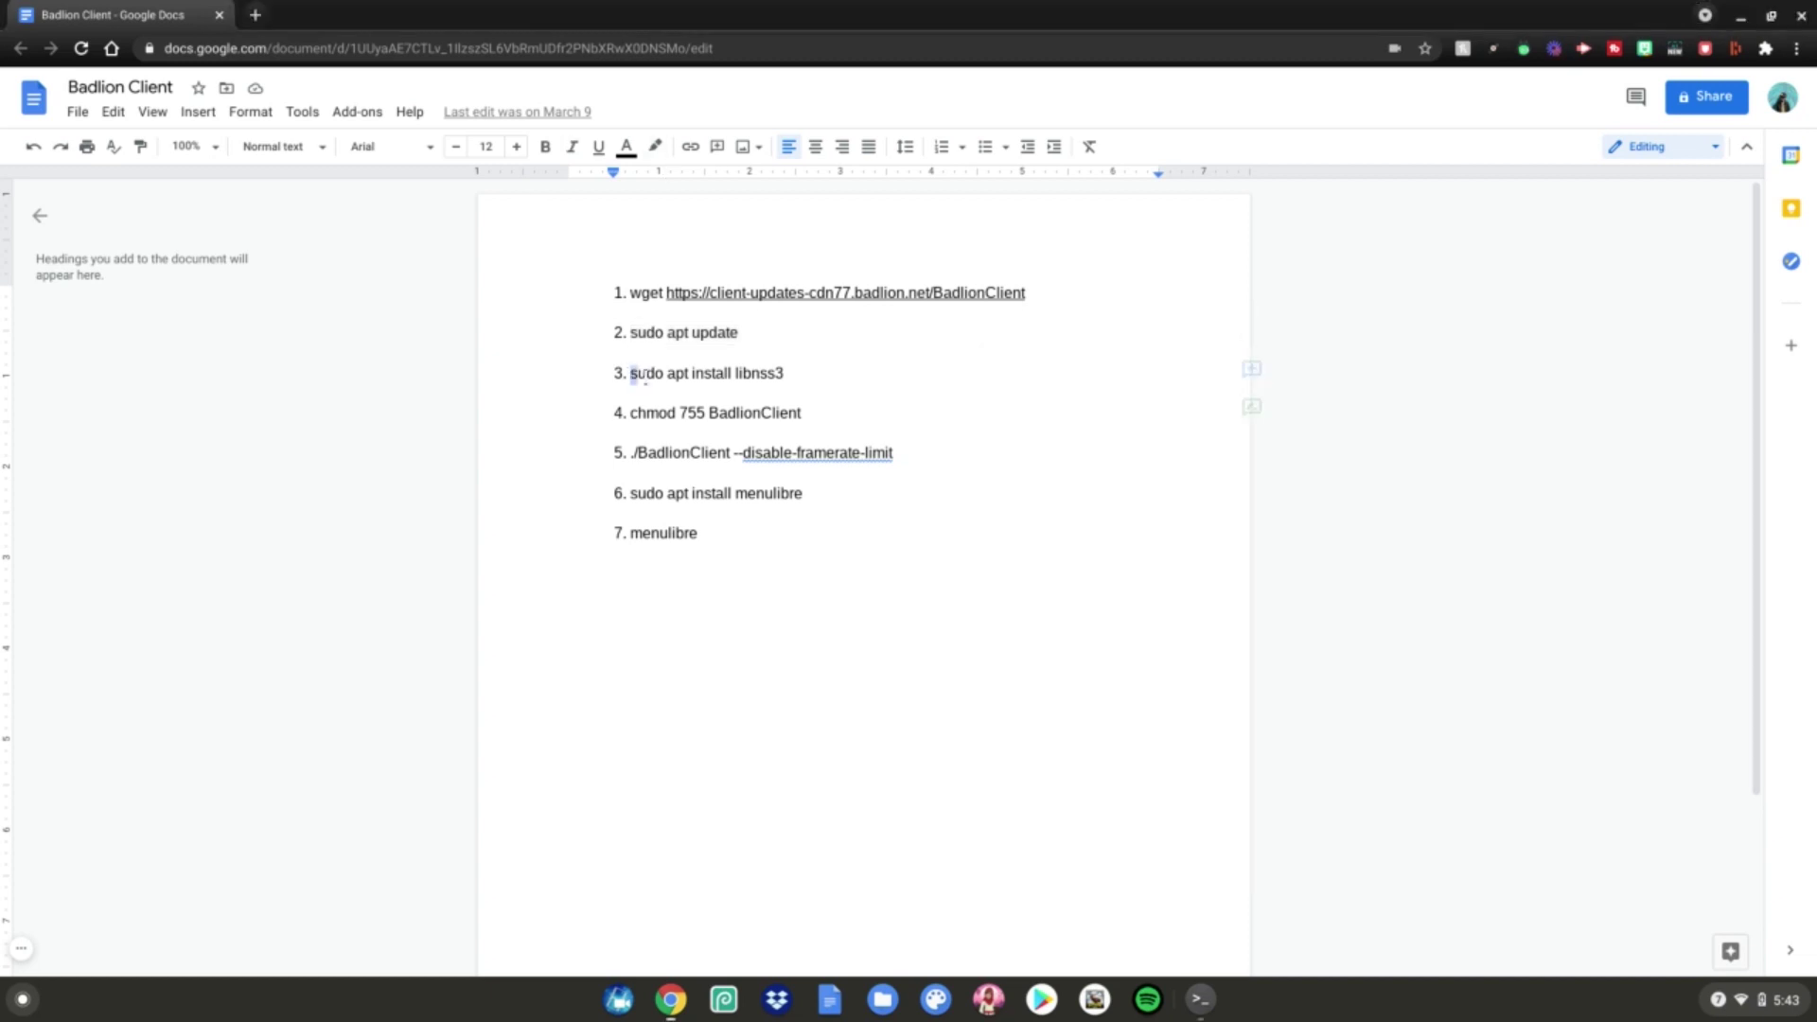
pyautogui.rightClick(745, 373)
pyautogui.click(790, 423)
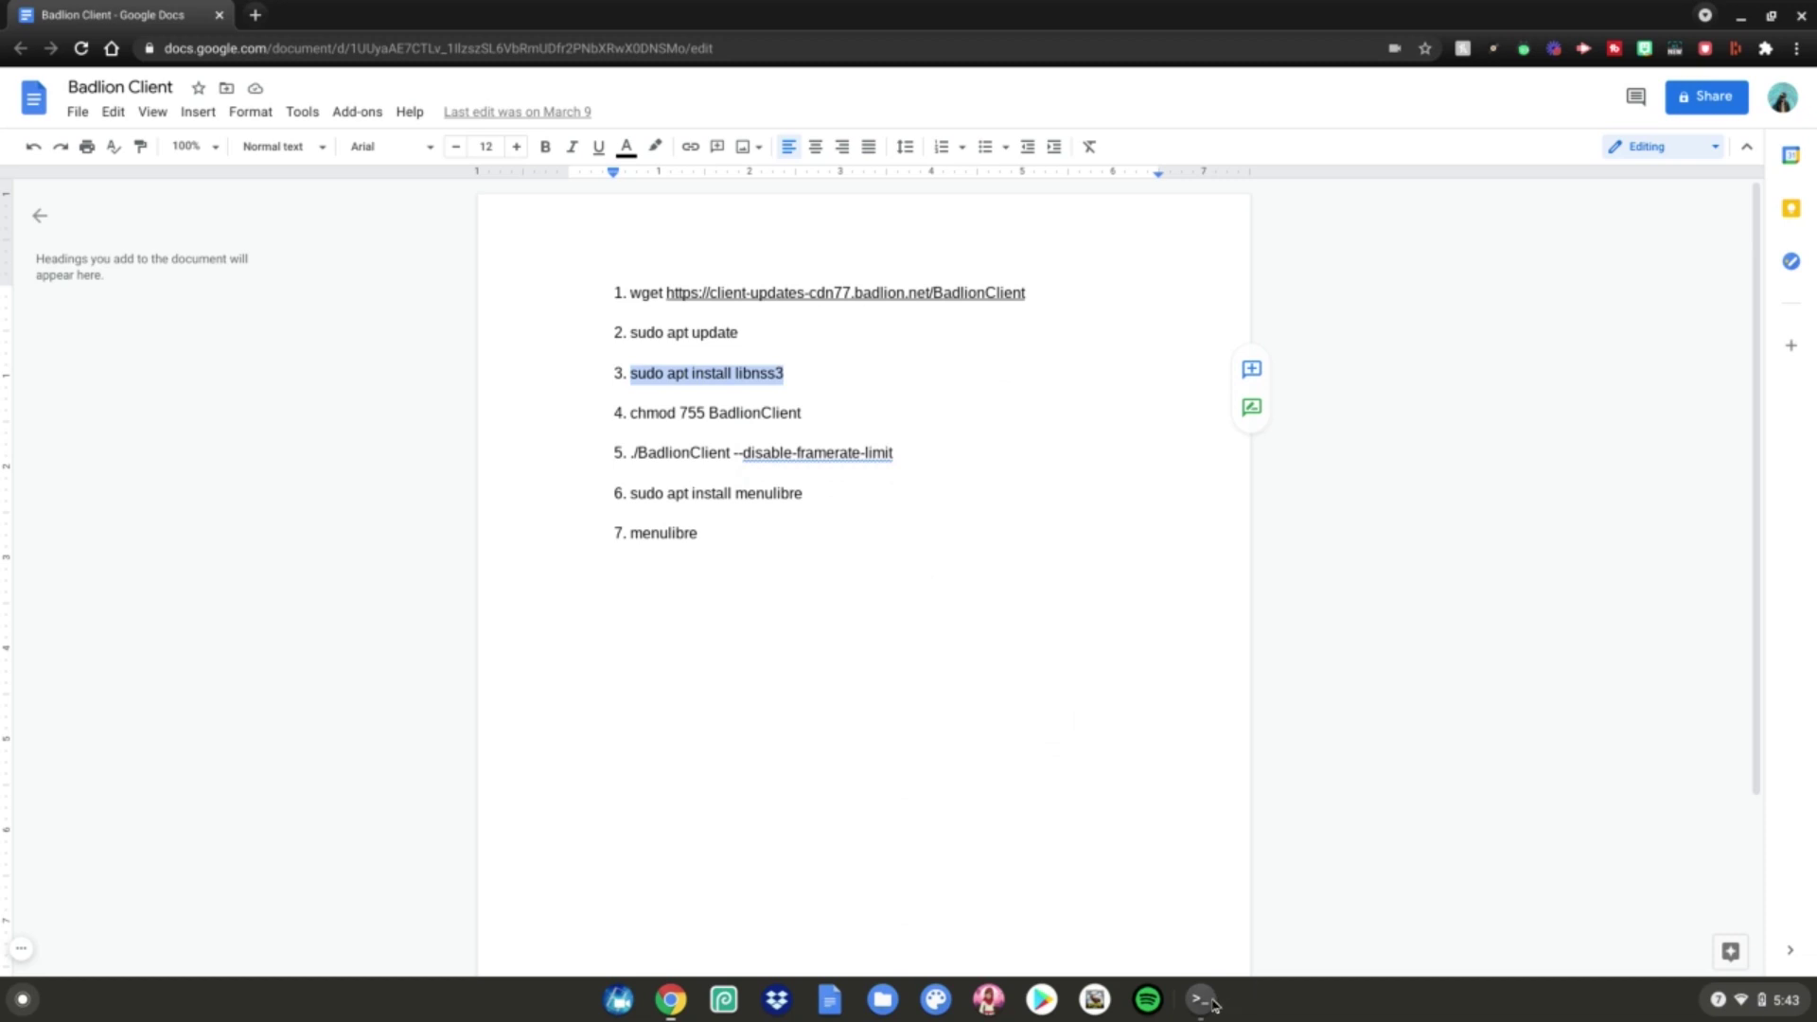
pyautogui.click(1202, 1001)
pyautogui.hotkey('ctrl', 'shift', 'v')
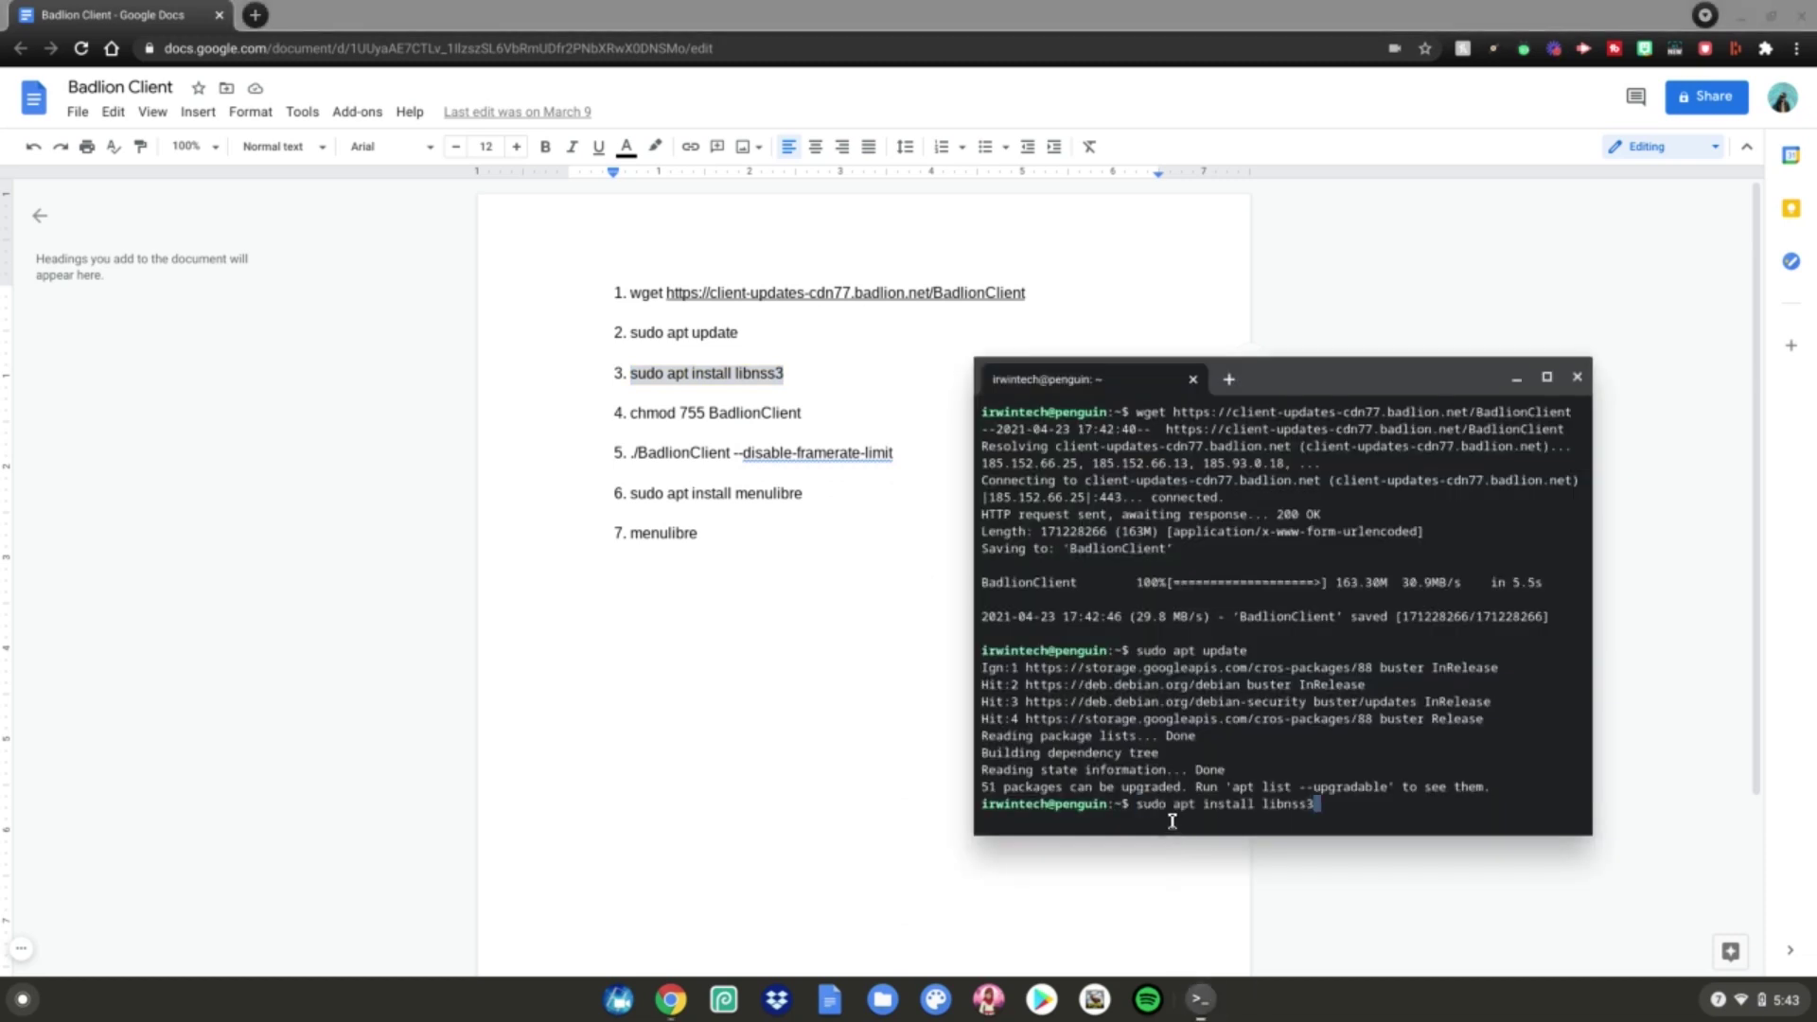
pyautogui.press('Return')
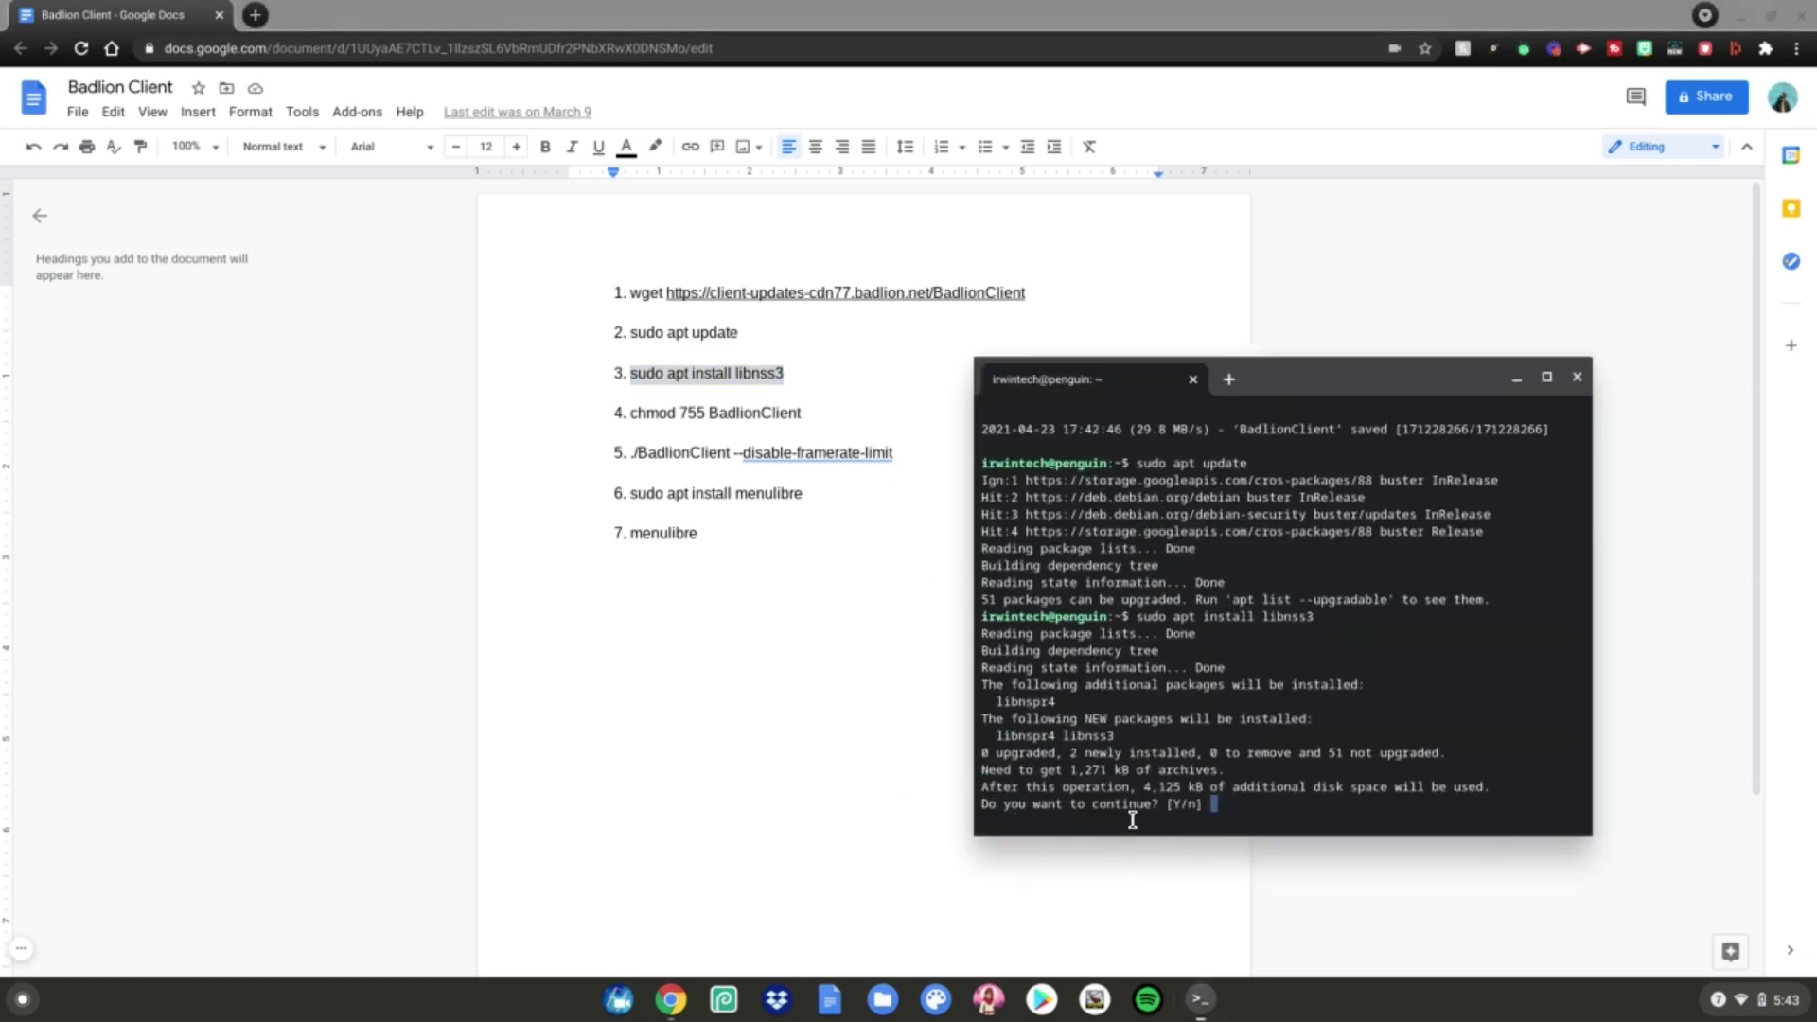
pyautogui.write('y')
pyautogui.press('Return')
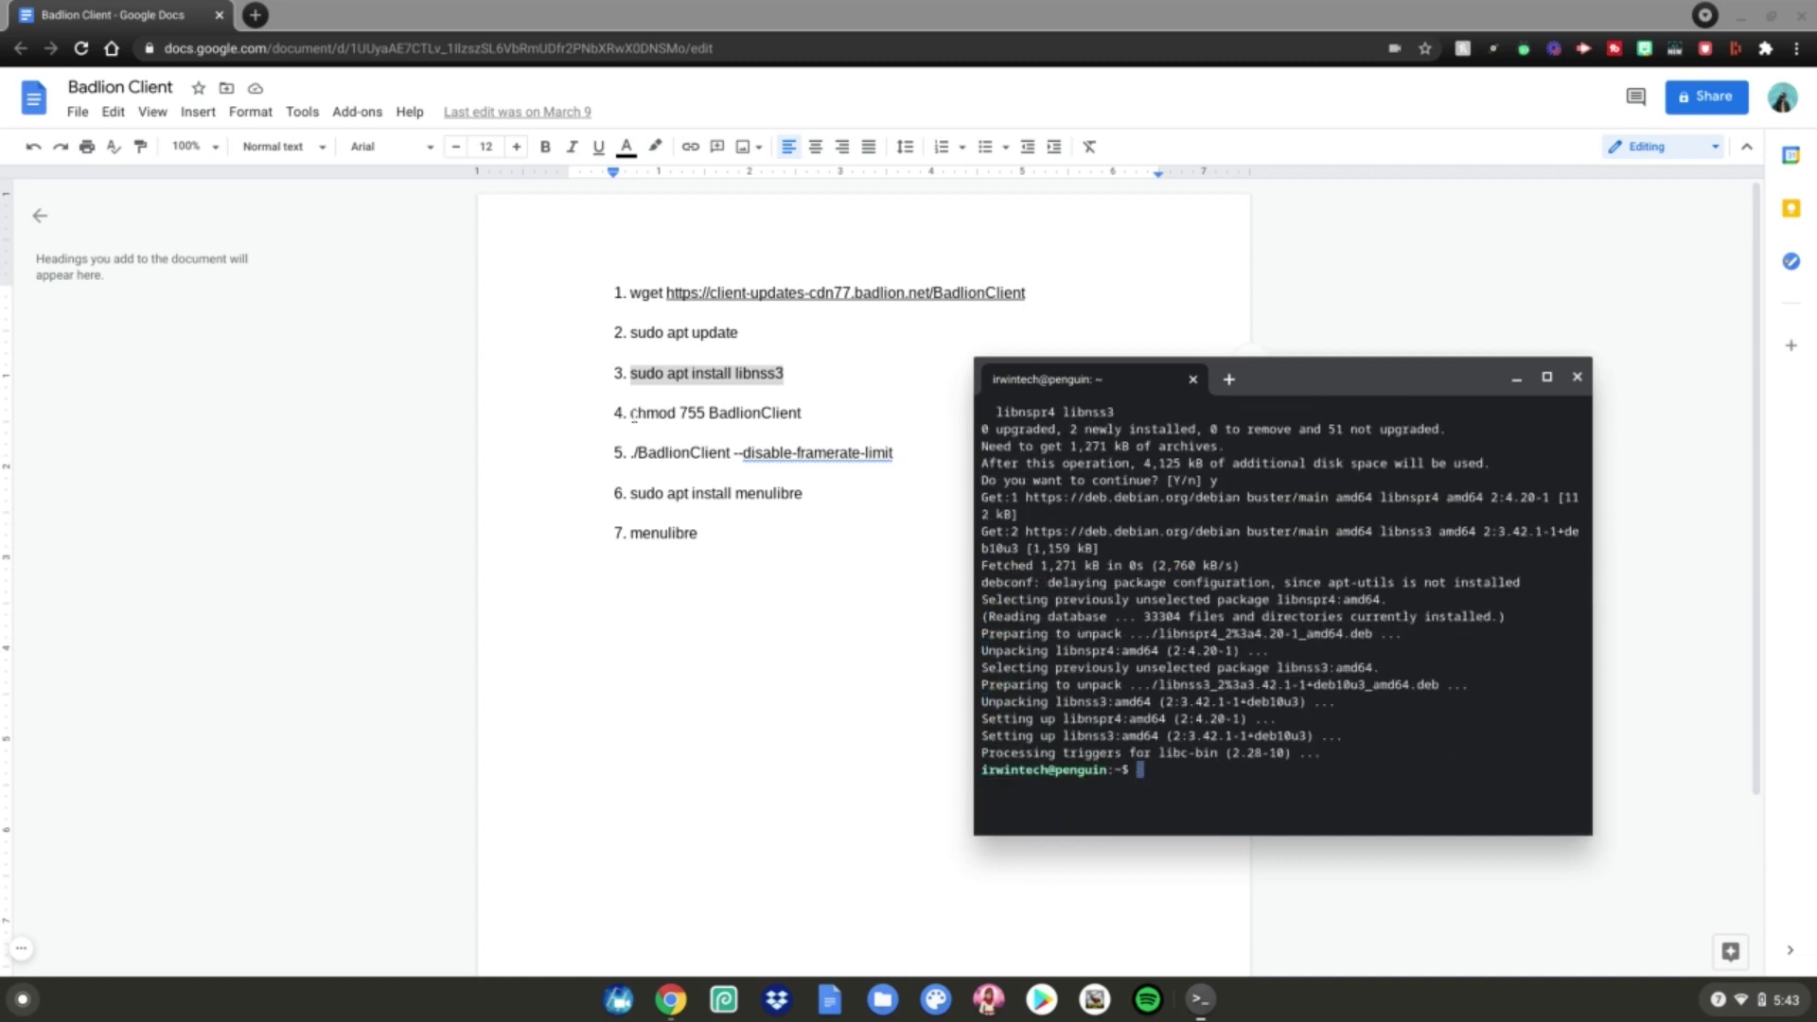
# Step: Make BadlionClient executable with chmod 755 BadlionClient
pyautogui.moveTo(630, 412); pyautogui.dragTo(815, 415)
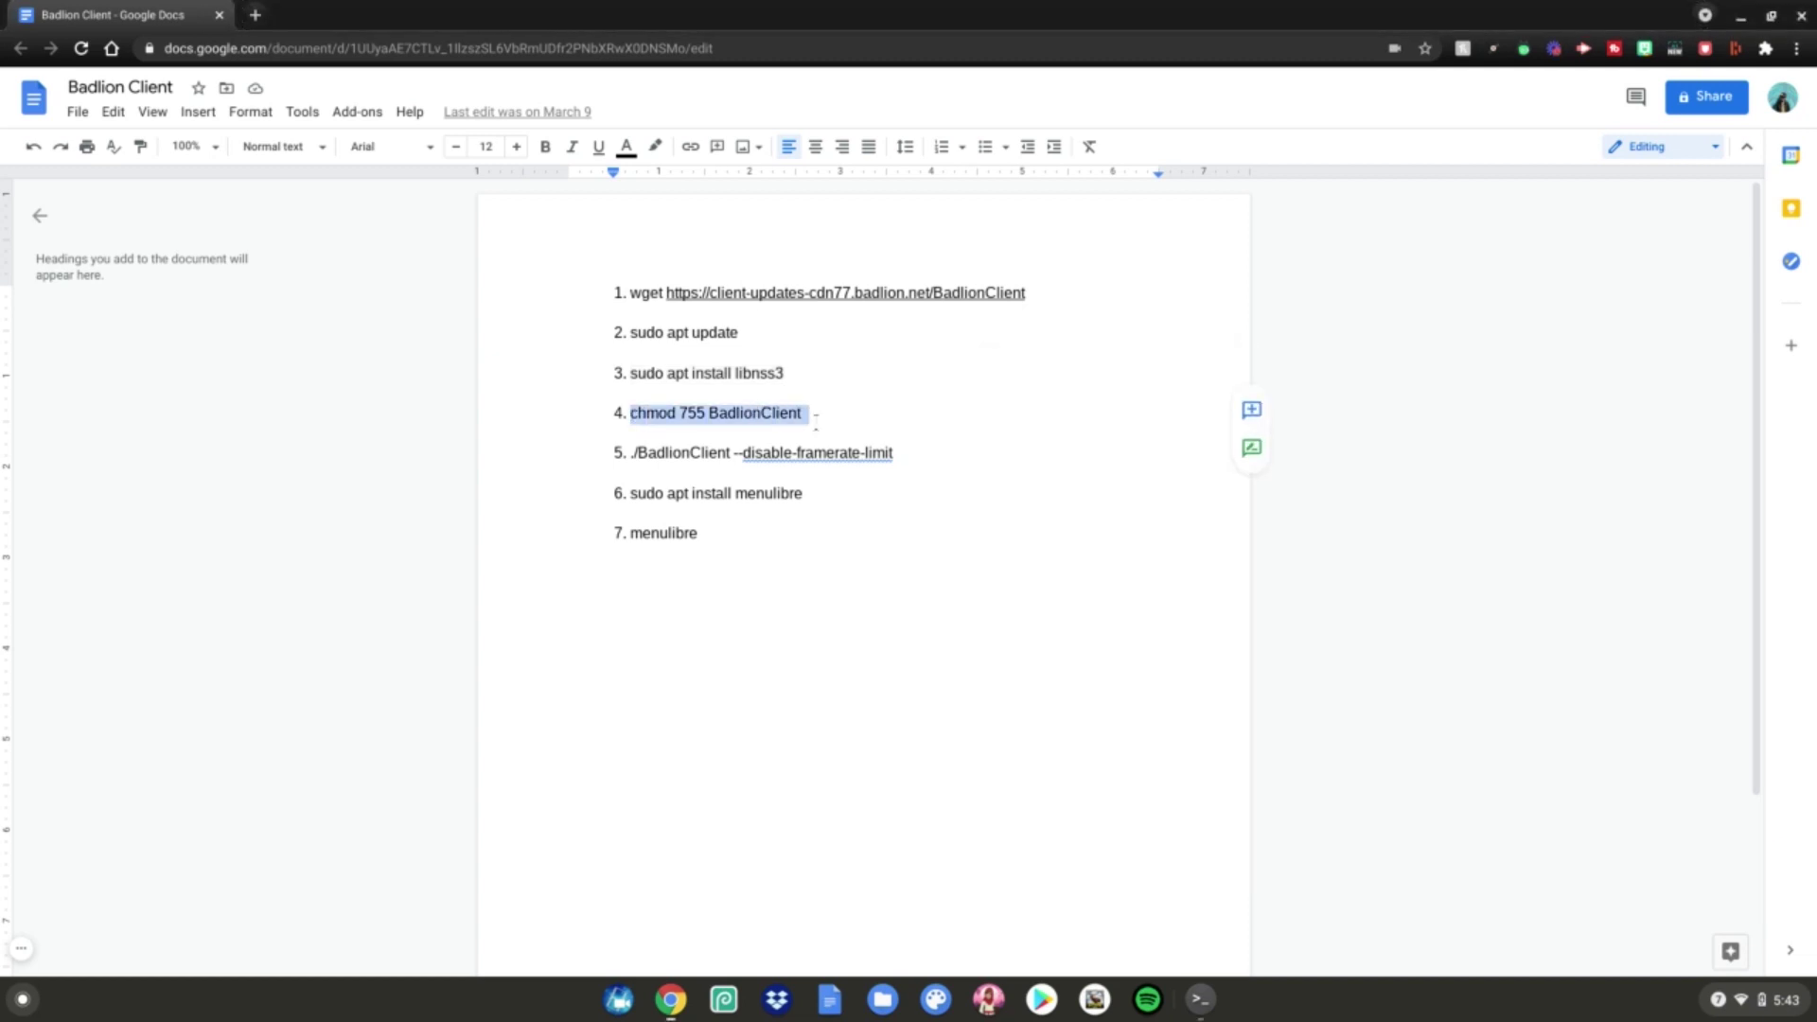
pyautogui.rightClick(802, 413)
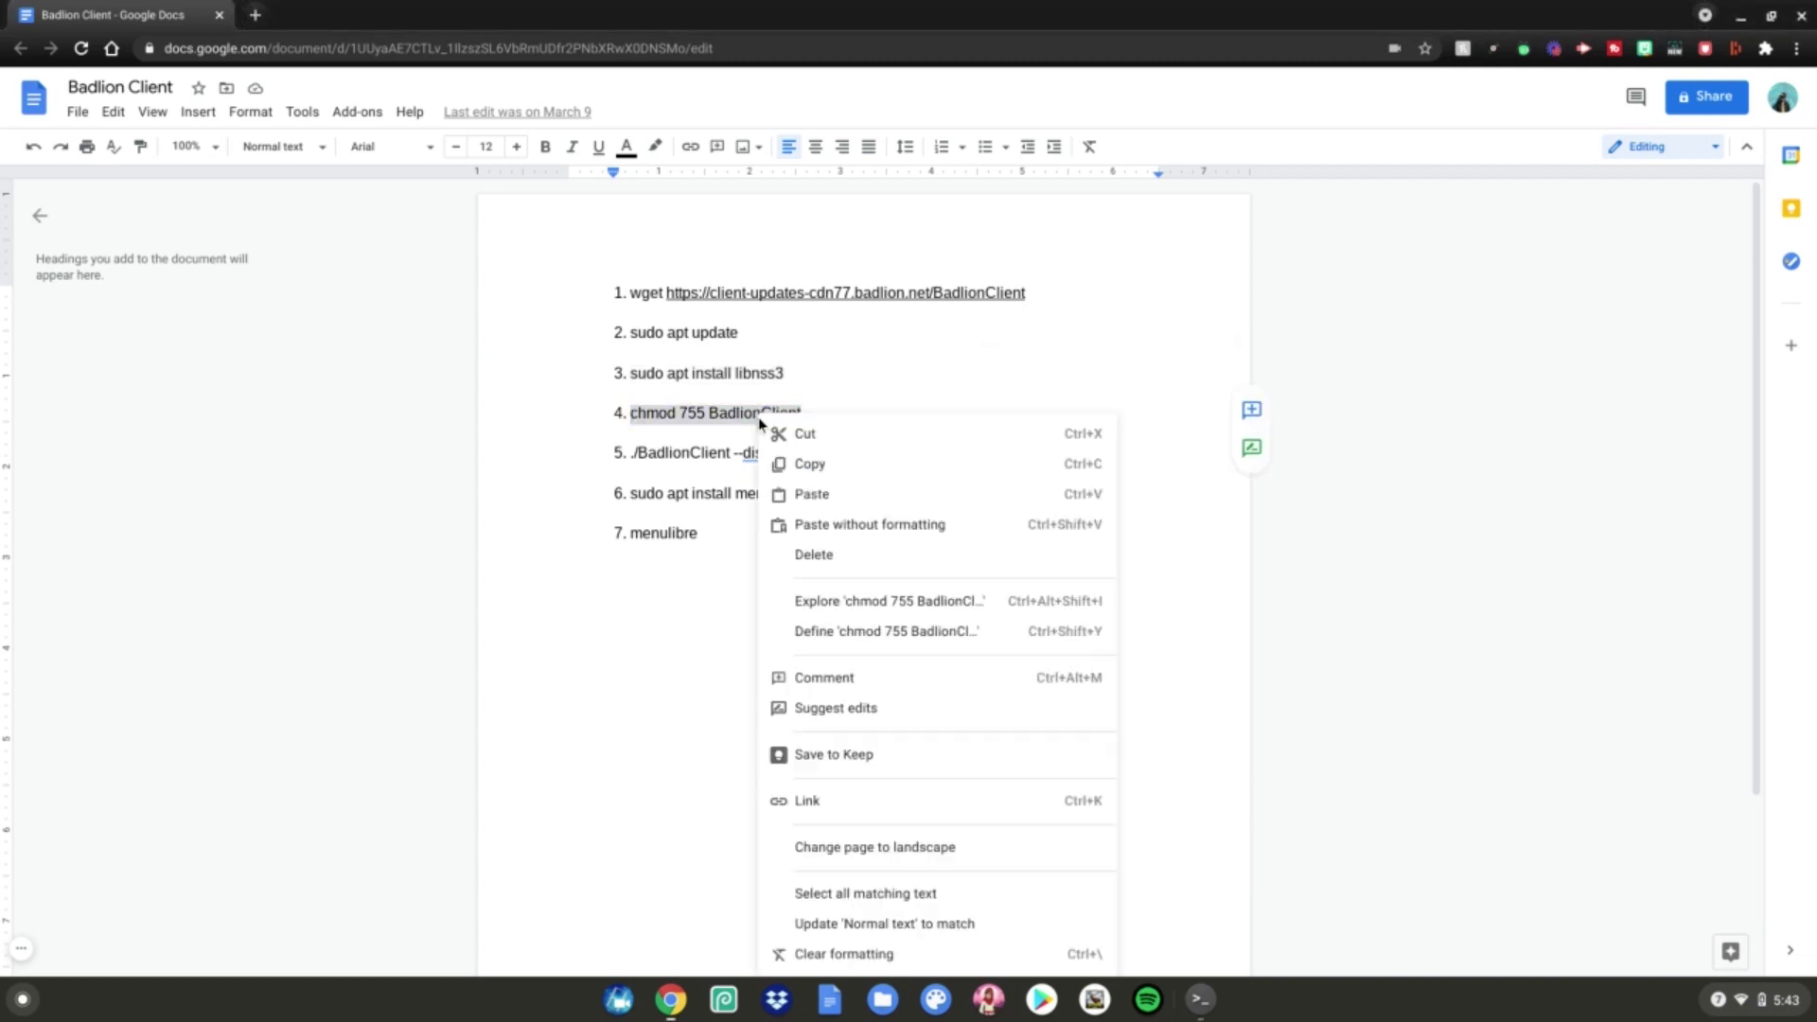
pyautogui.click(807, 463)
pyautogui.click(1201, 1000)
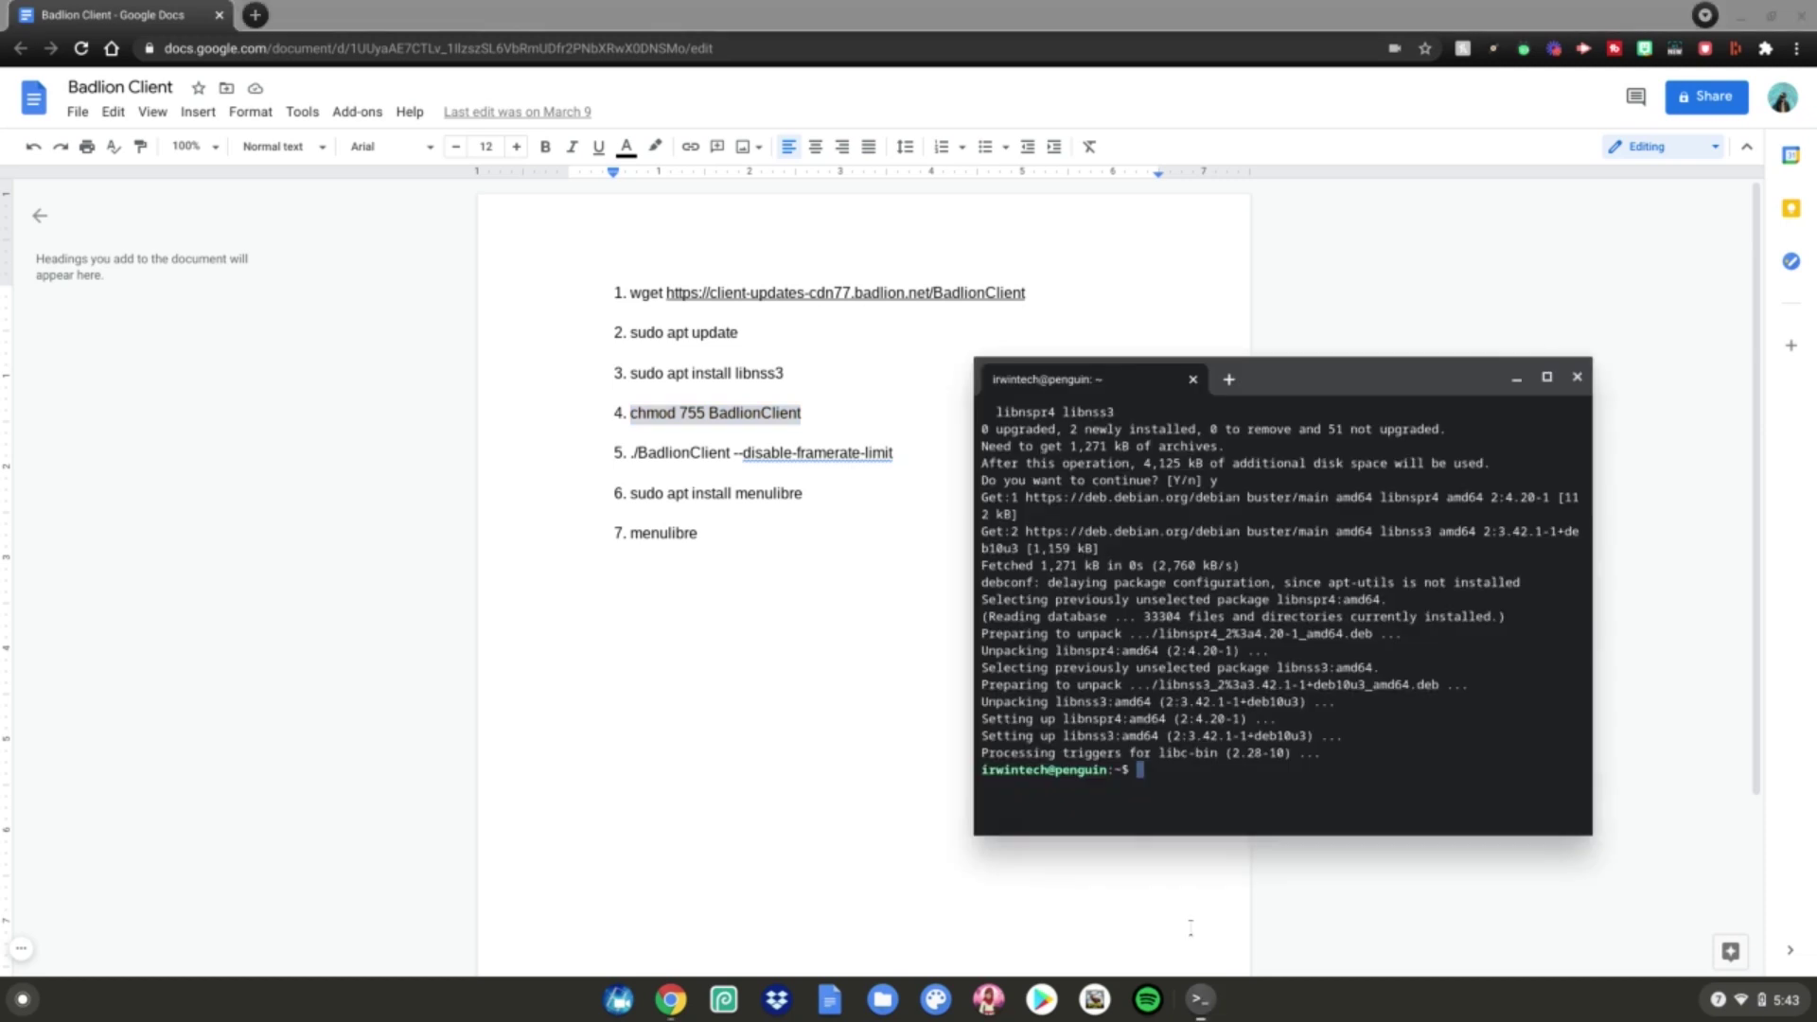
pyautogui.rightClick(1125, 803)
pyautogui.press('Return')
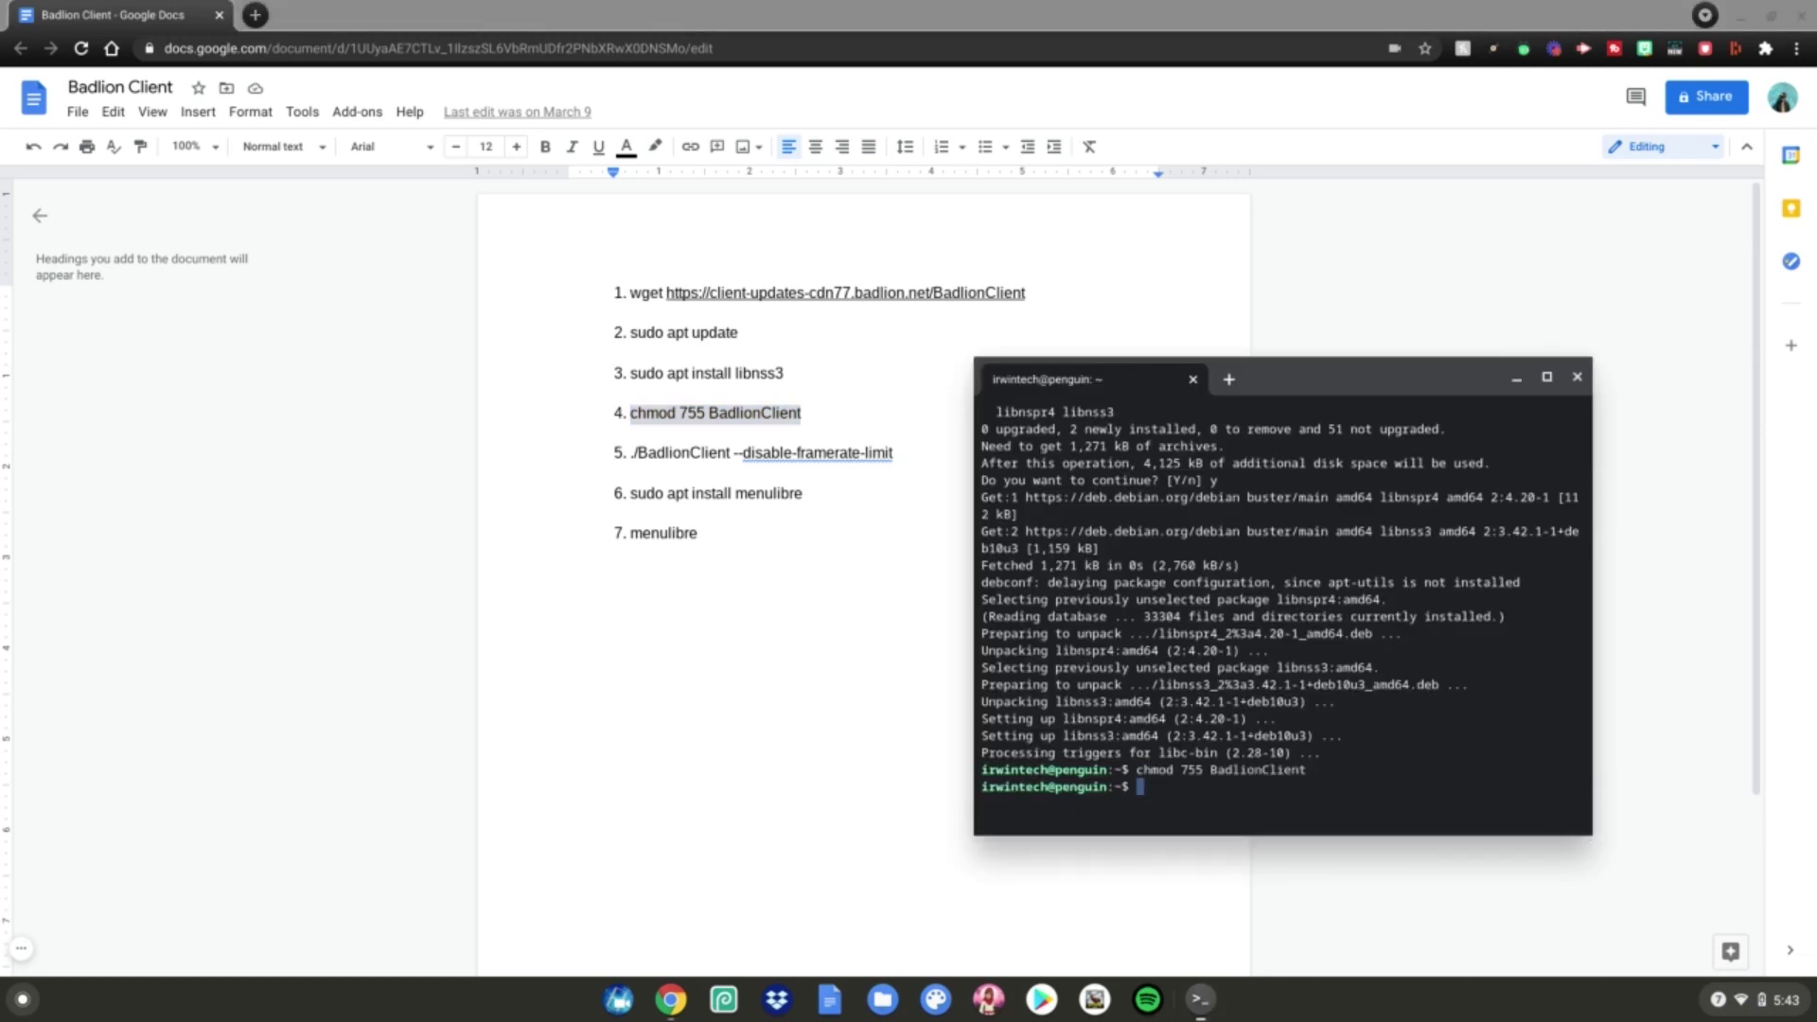
# Step: Launch Badlion Client with ./BadlionClient --disable-framerate-limit
pyautogui.moveTo(631, 452); pyautogui.dragTo(896, 452)
pyautogui.rightClick(826, 452)
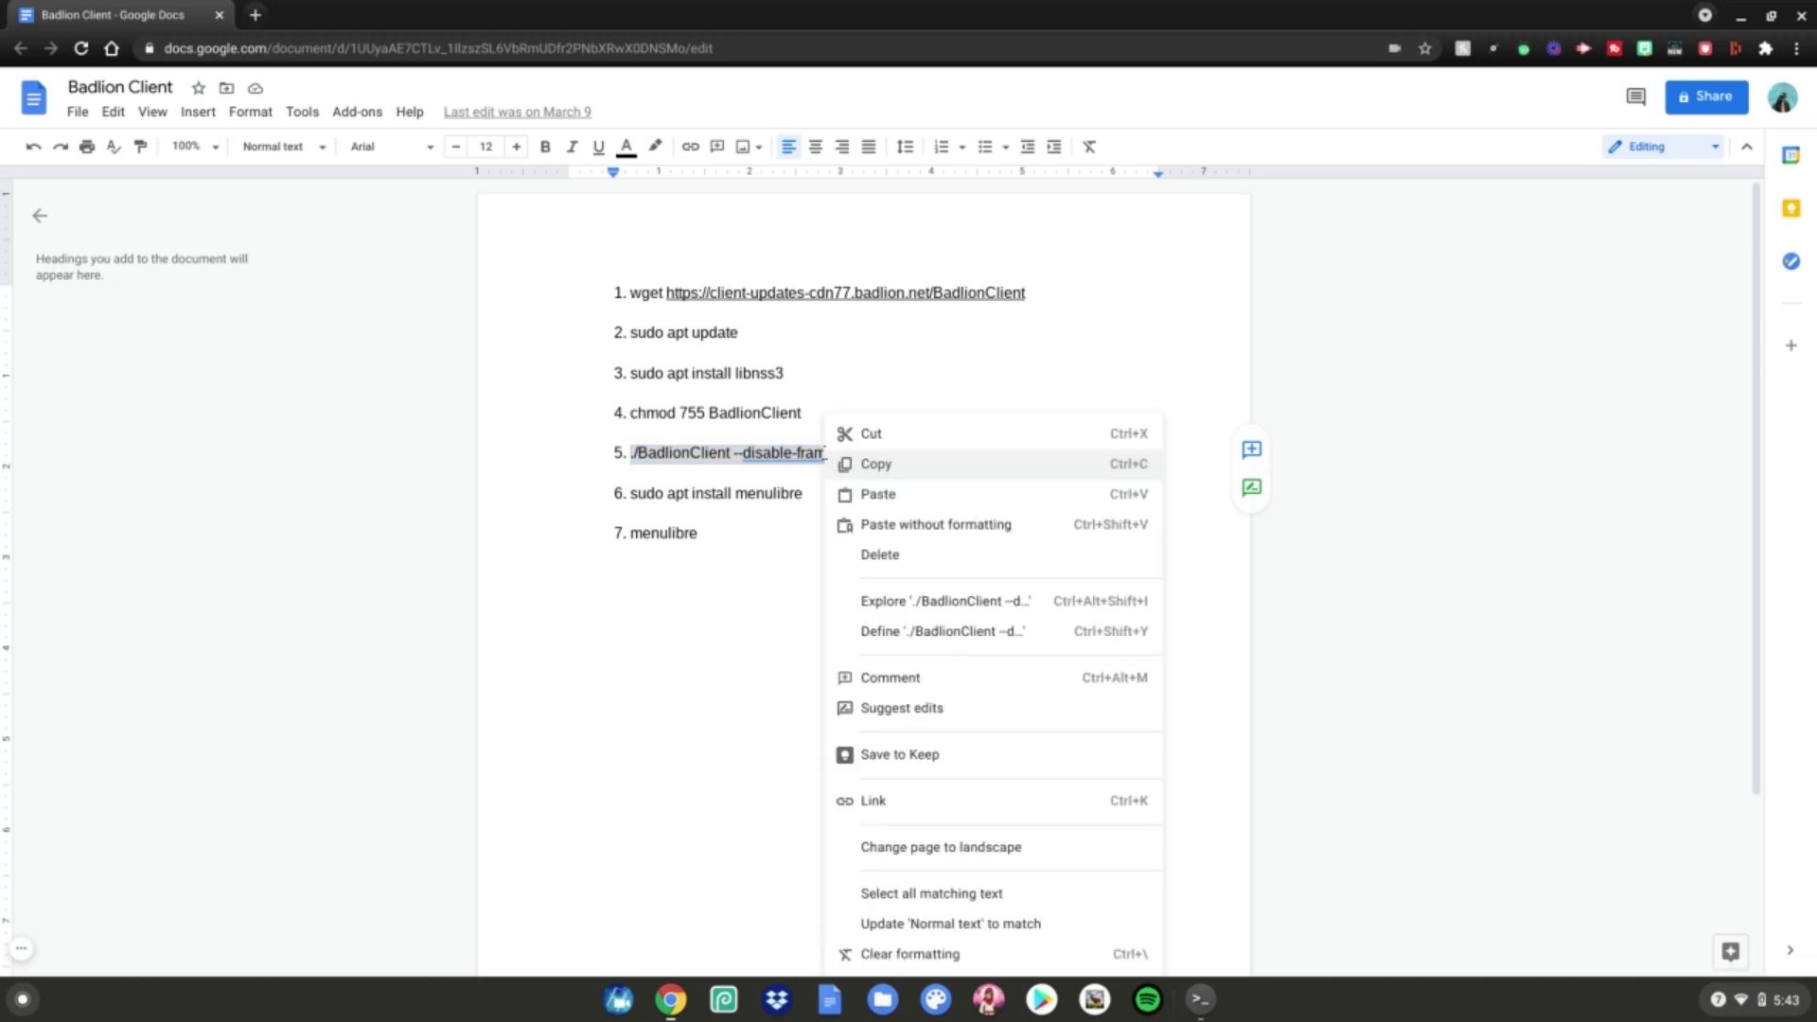
pyautogui.click(833, 464)
pyautogui.click(1200, 1001)
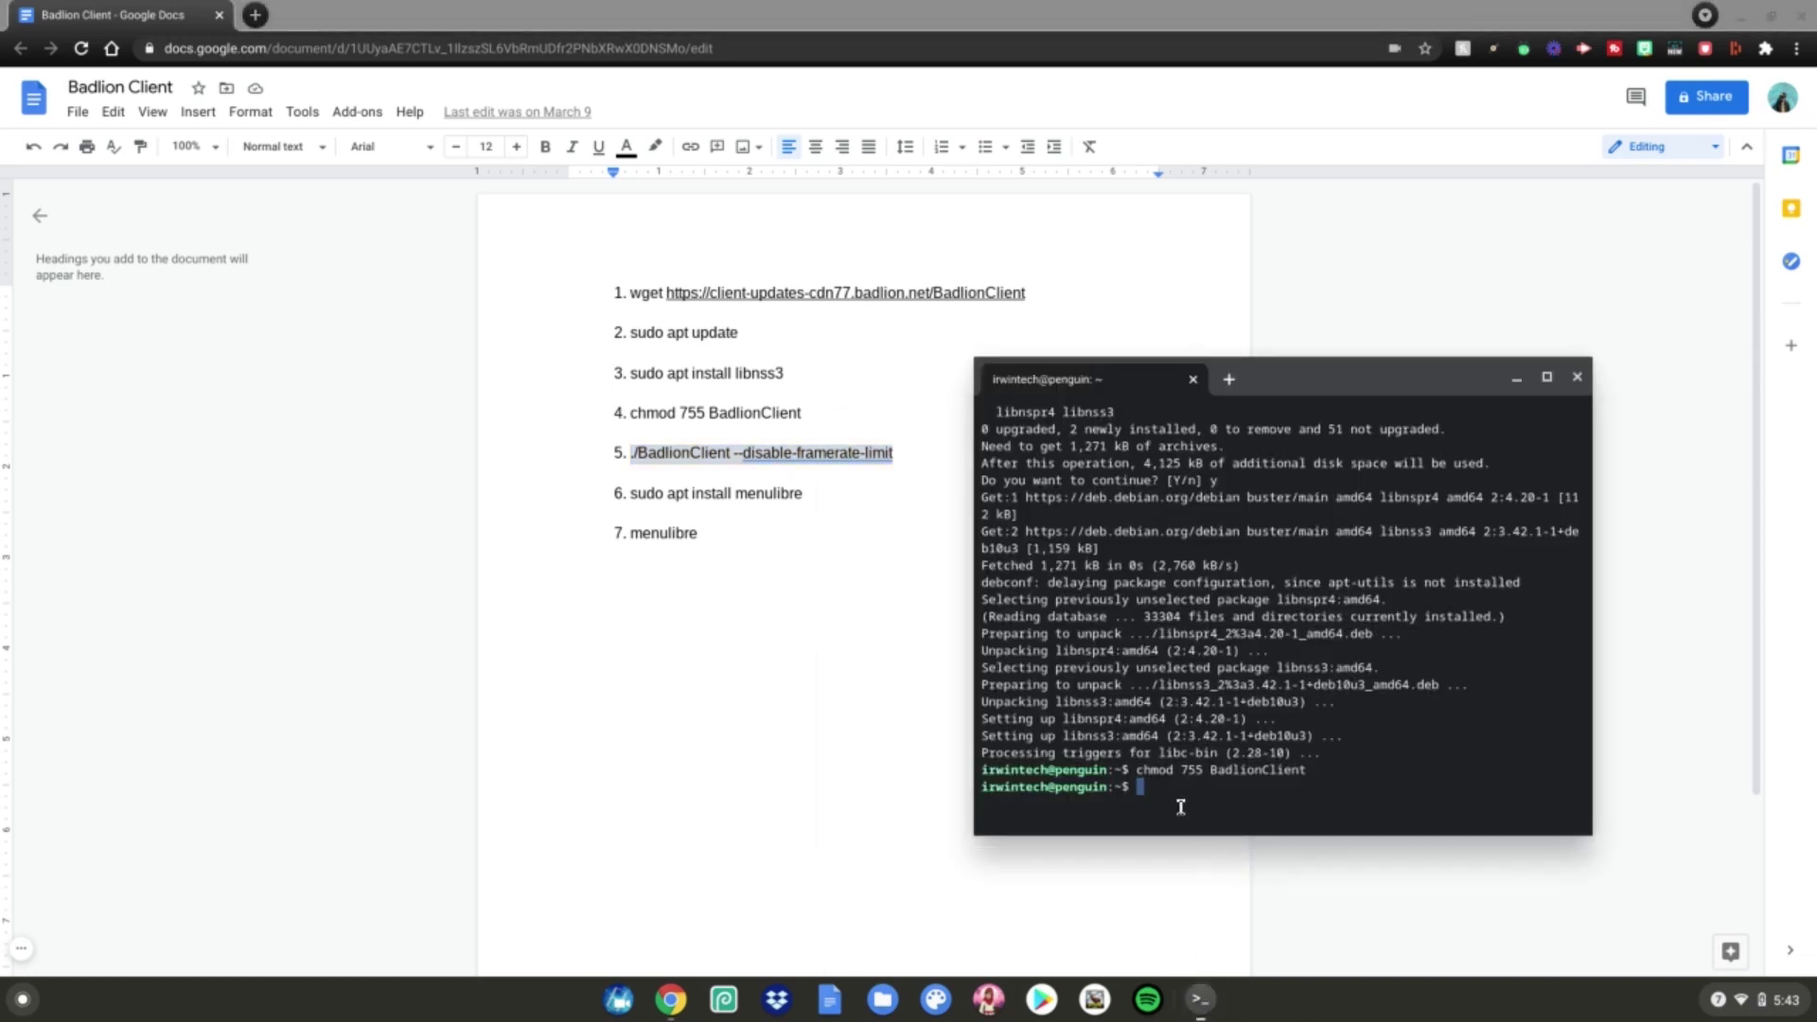
pyautogui.hotkey('ctrl', 'shift', 'v')
pyautogui.press('Return')
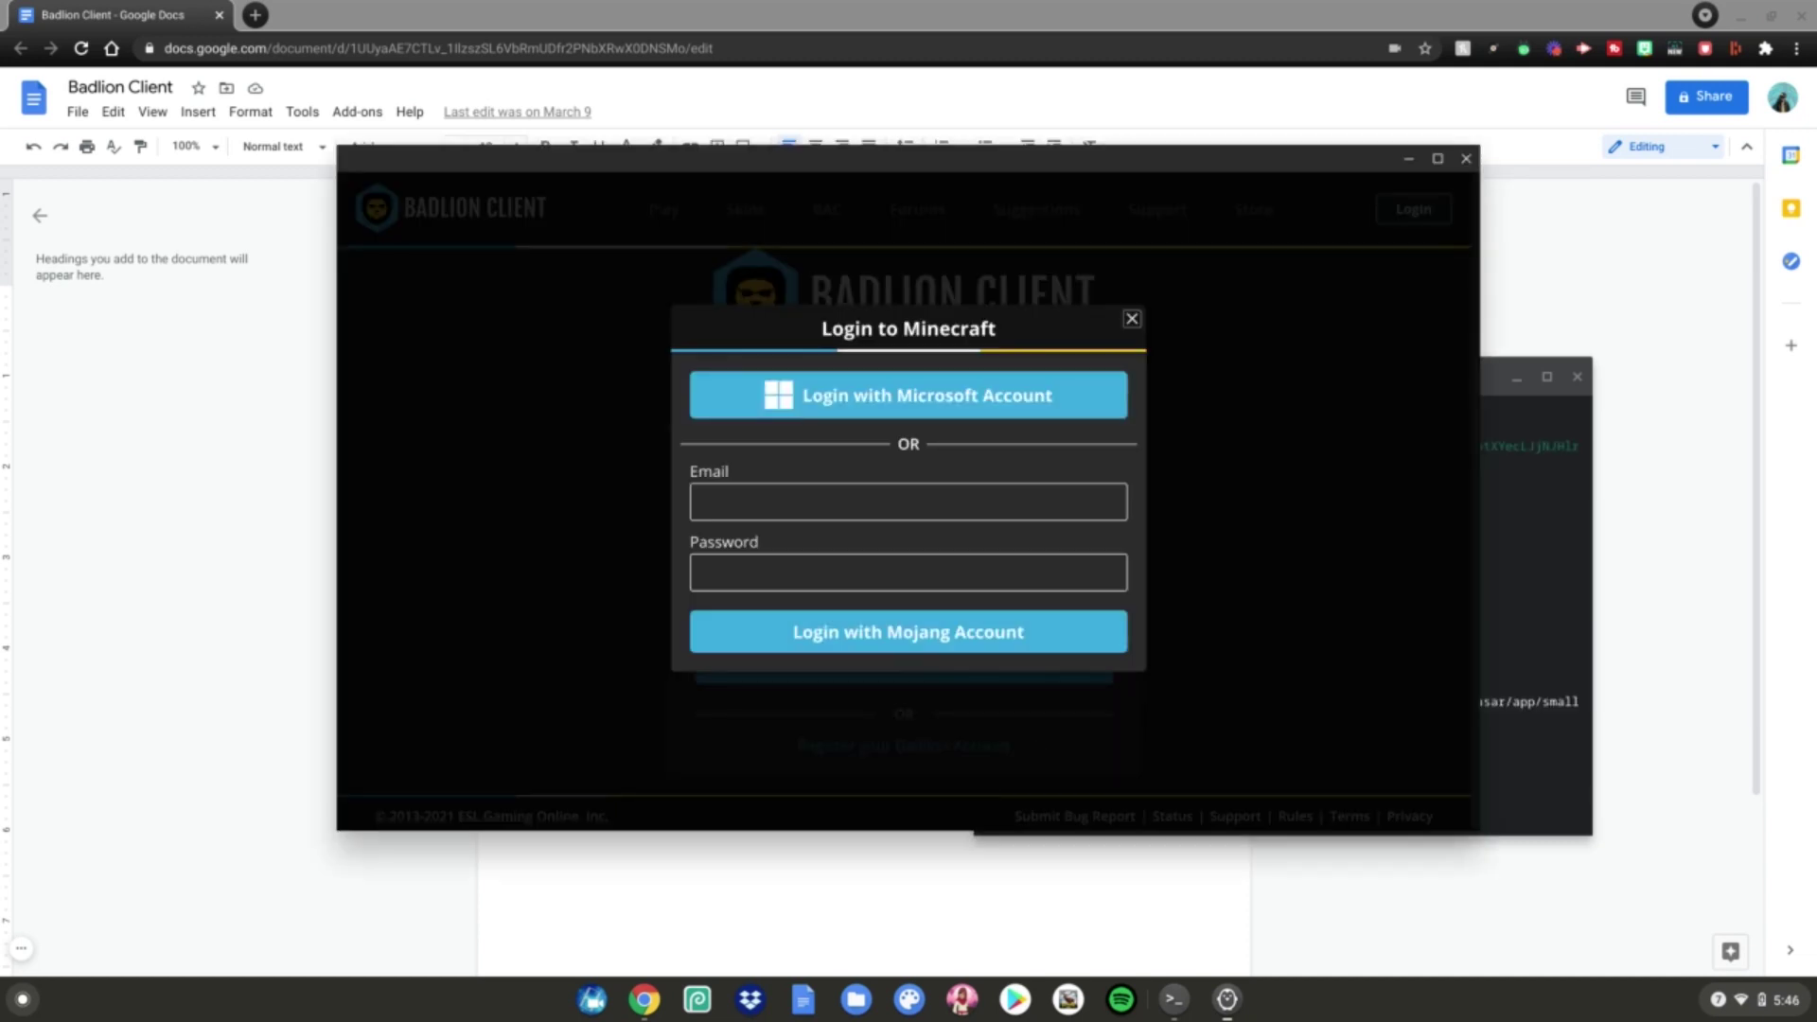
# Step: Close the Login to Minecraft dialog with Escape after clicking its Email field
pyautogui.click(766, 509)
pyautogui.press('Escape')
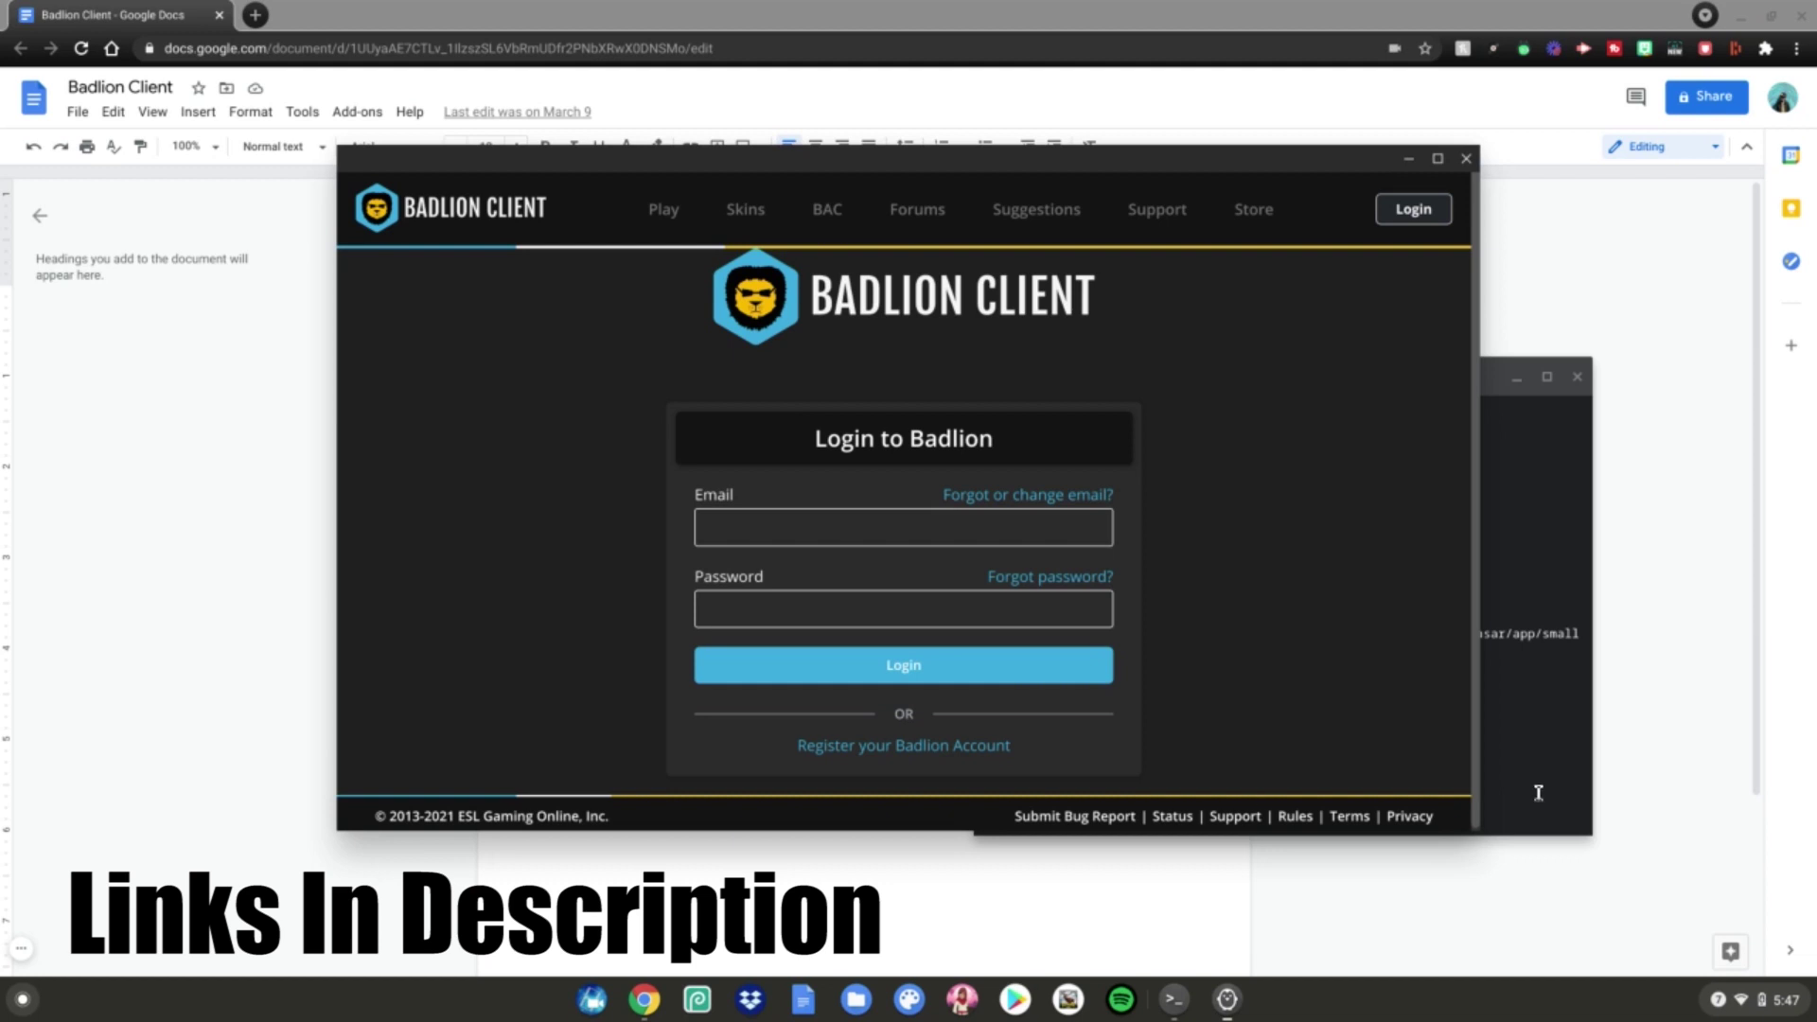
# Step: Quit Badlion Client from its restored window, then close the Terminal window
pyautogui.click(1528, 724)
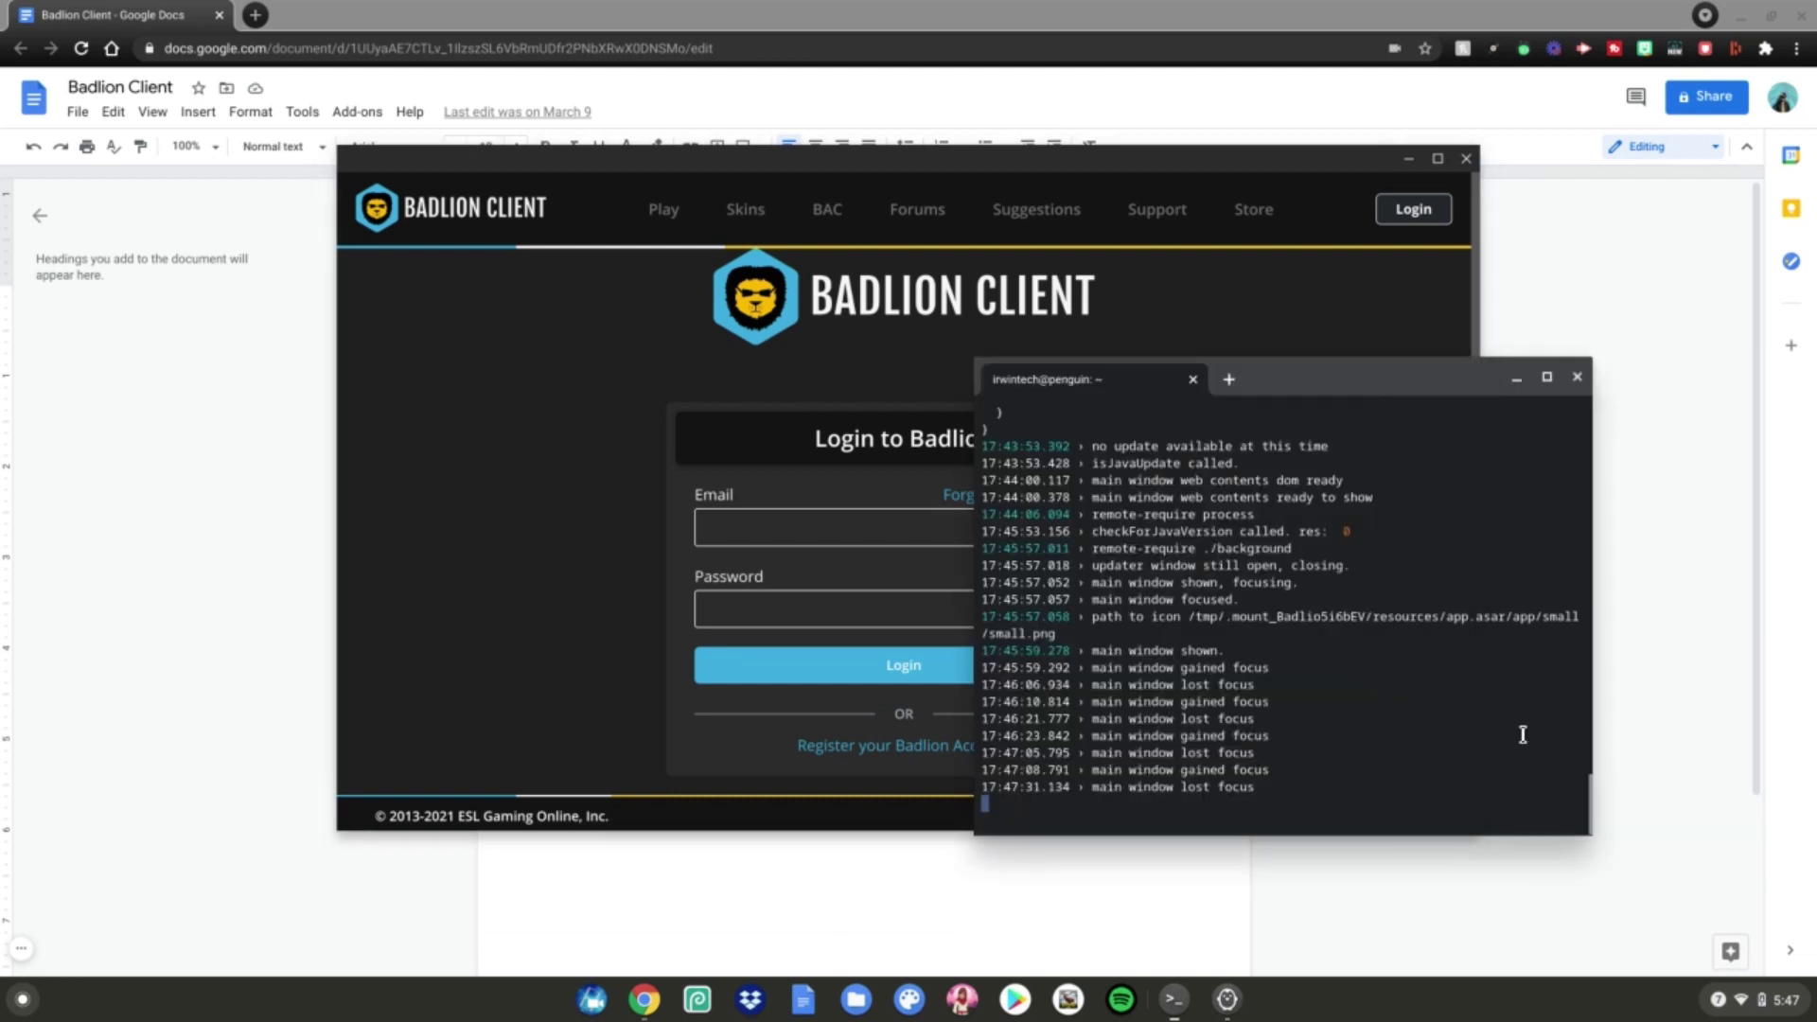
pyautogui.click(1407, 159)
pyautogui.moveTo(1288, 371); pyautogui.dragTo(1271, 359)
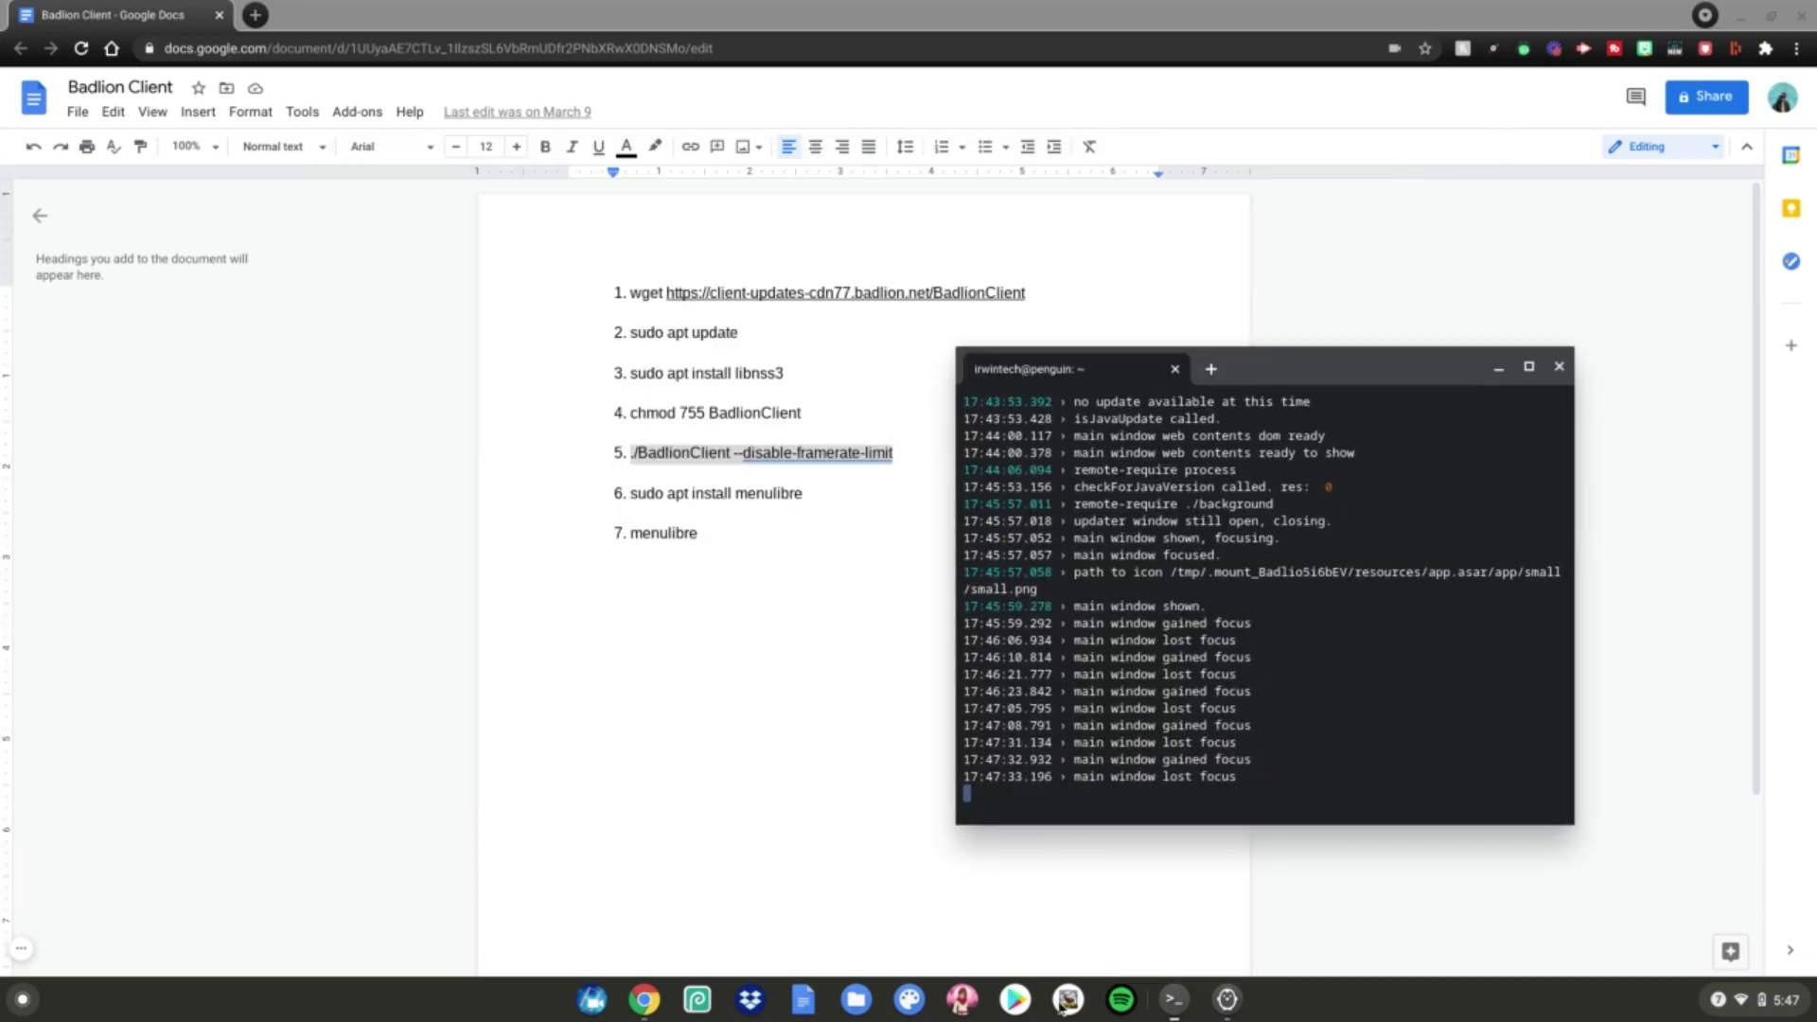
pyautogui.click(1228, 1001)
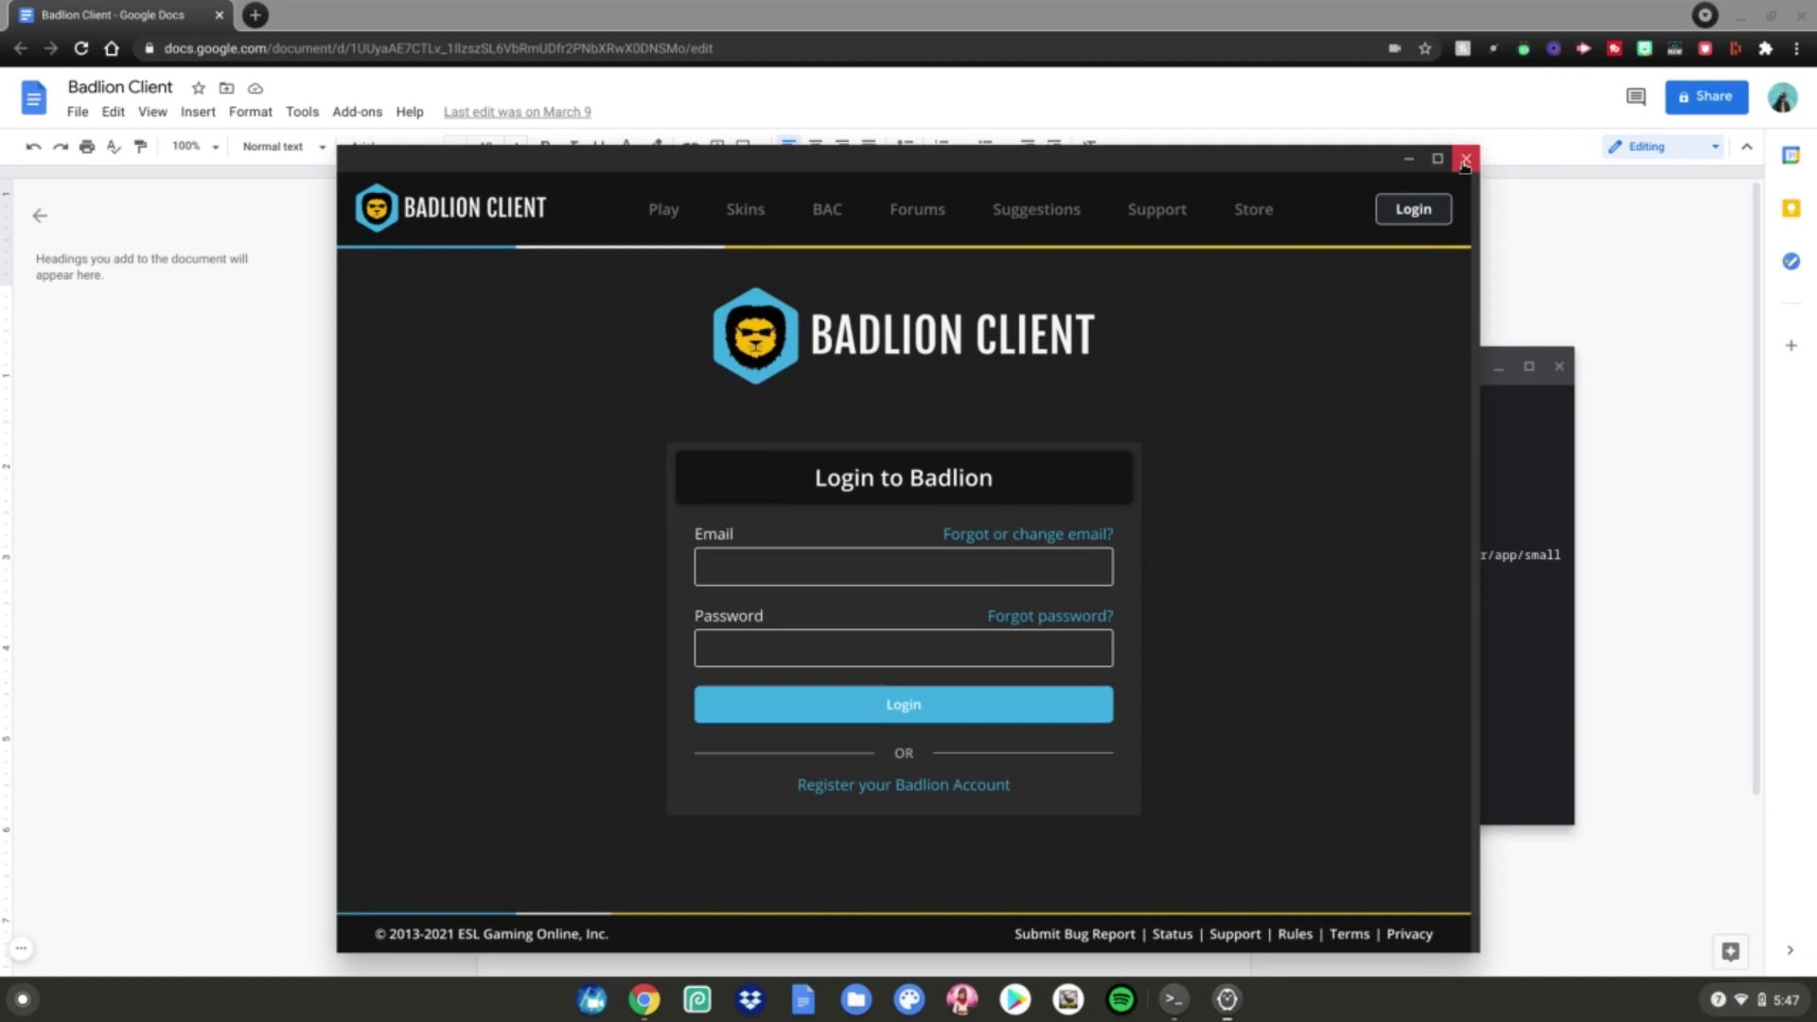
pyautogui.click(1466, 162)
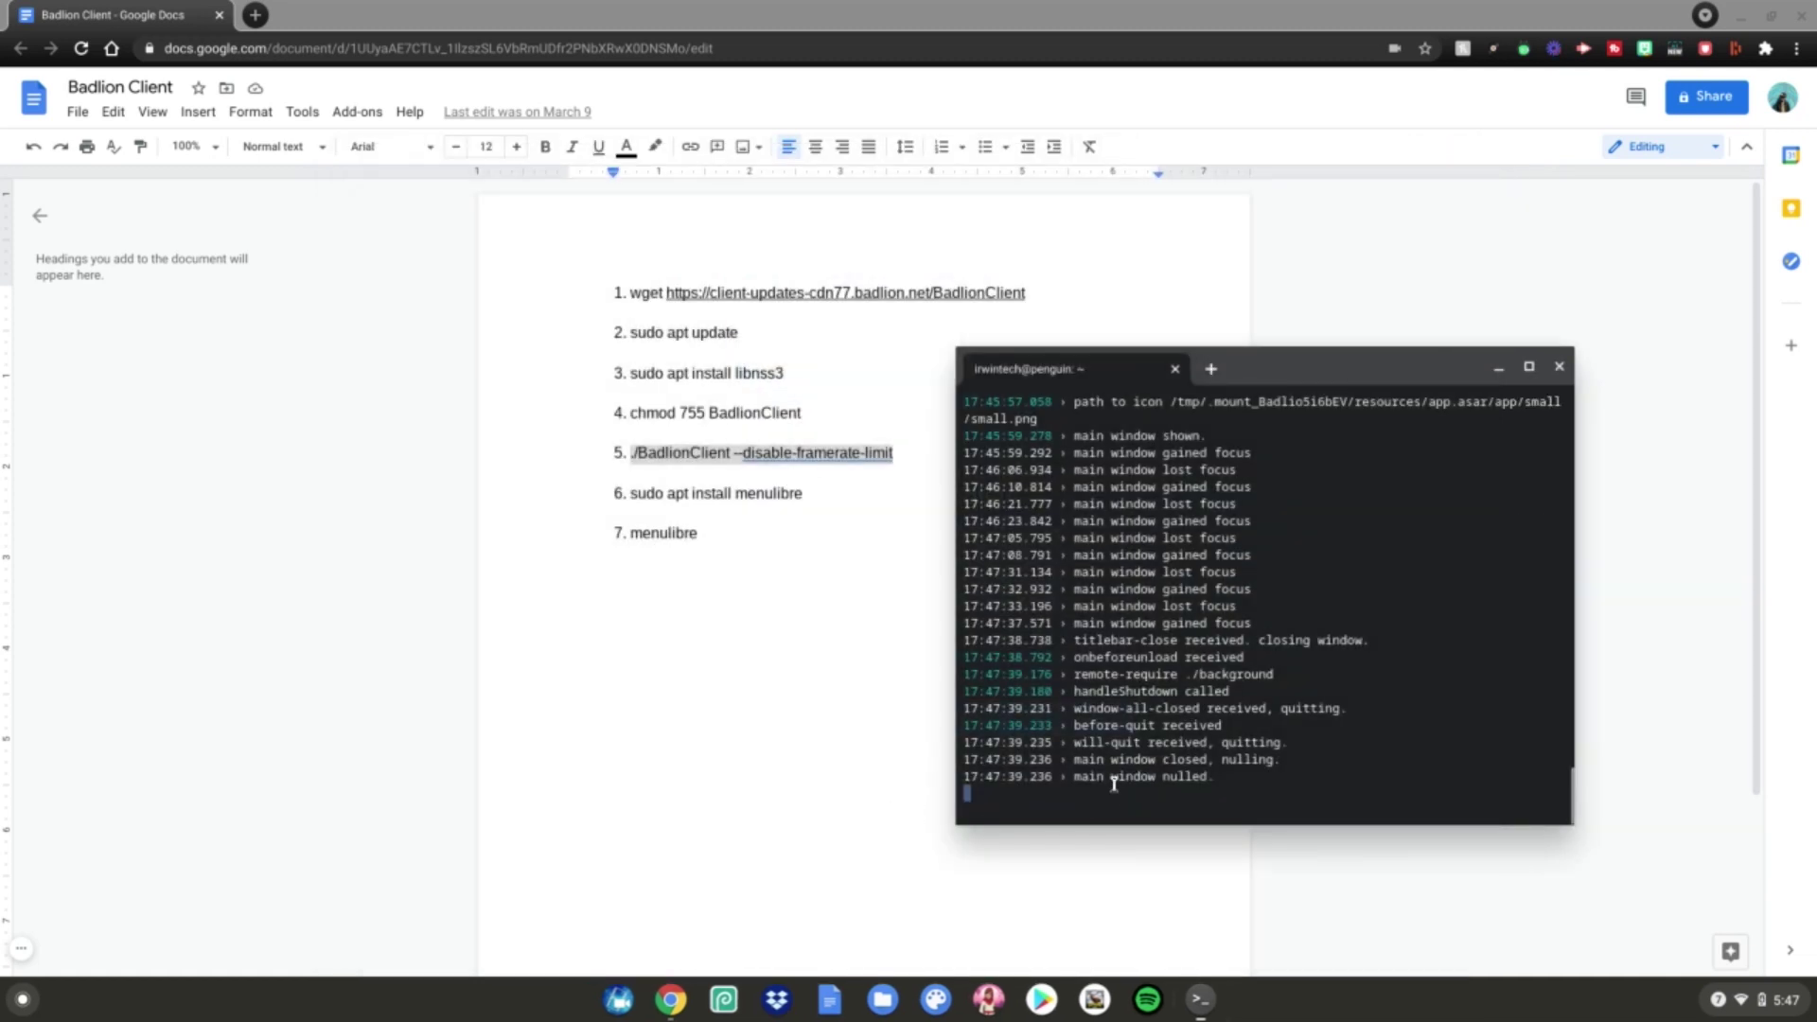
pyautogui.press('Return')
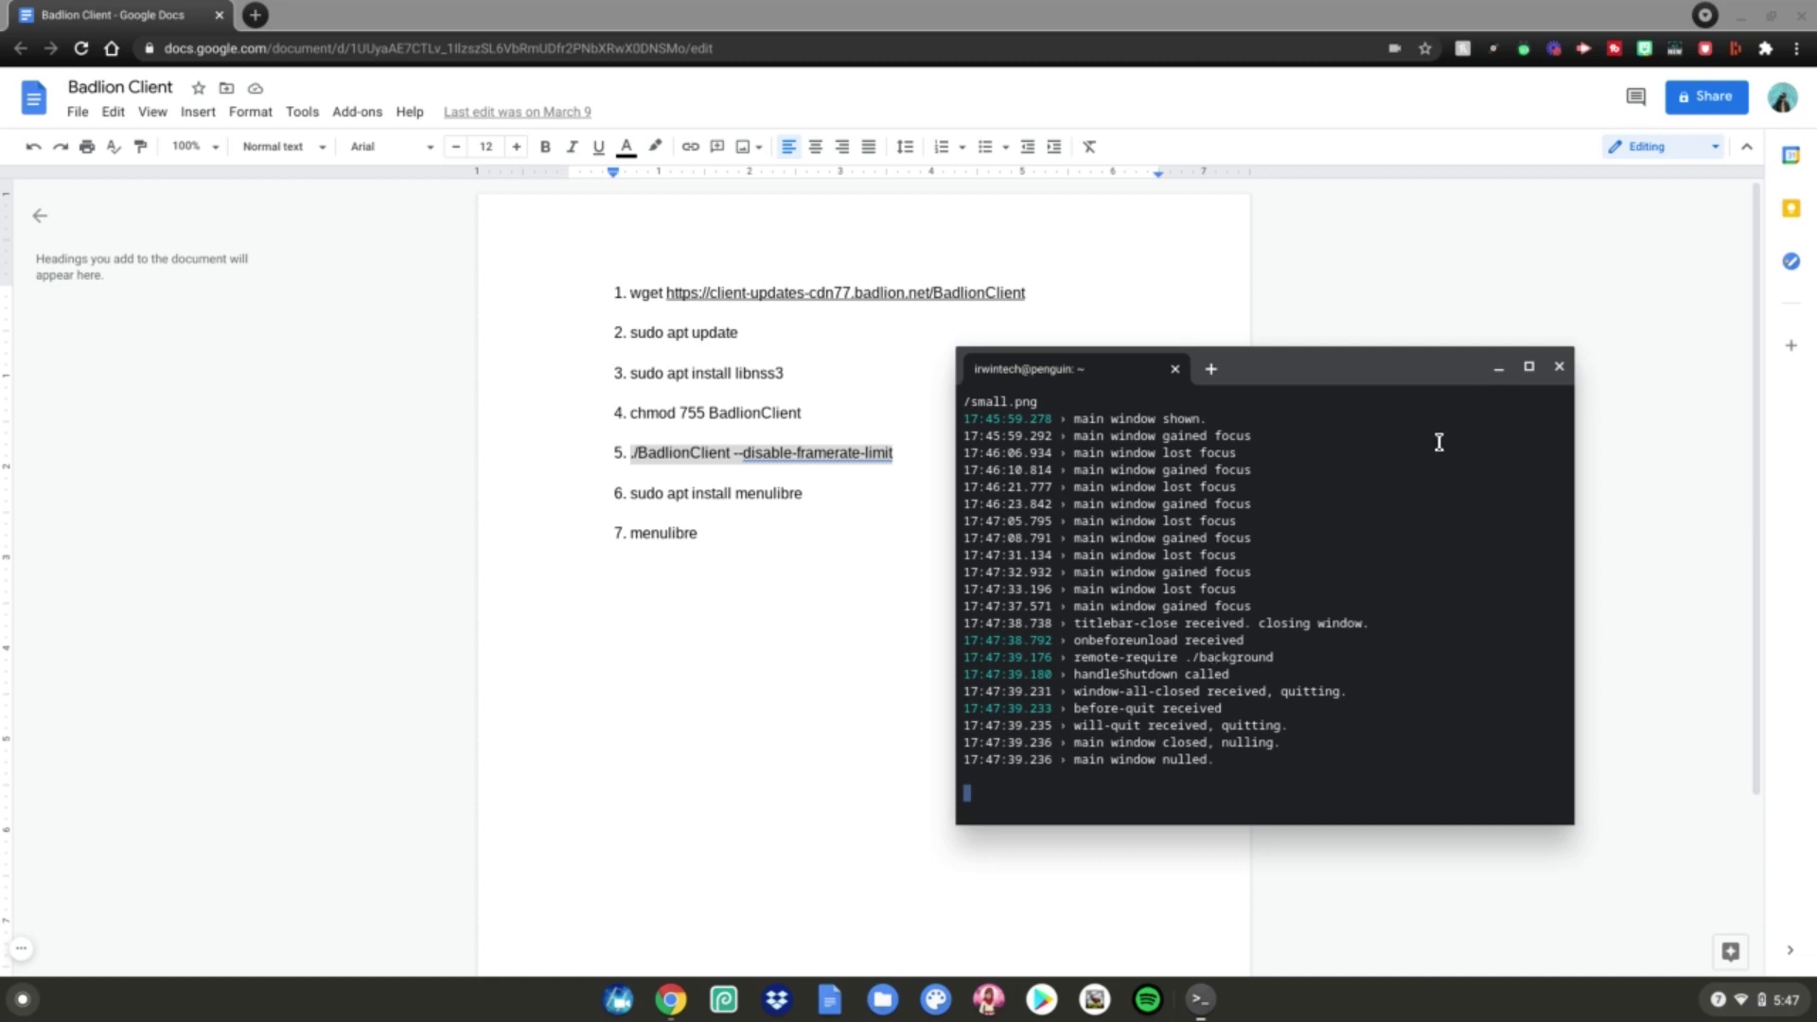
pyautogui.click(1557, 368)
# Step: Confirm leaving the old terminal and open a new Terminal window
pyautogui.click(1446, 470)
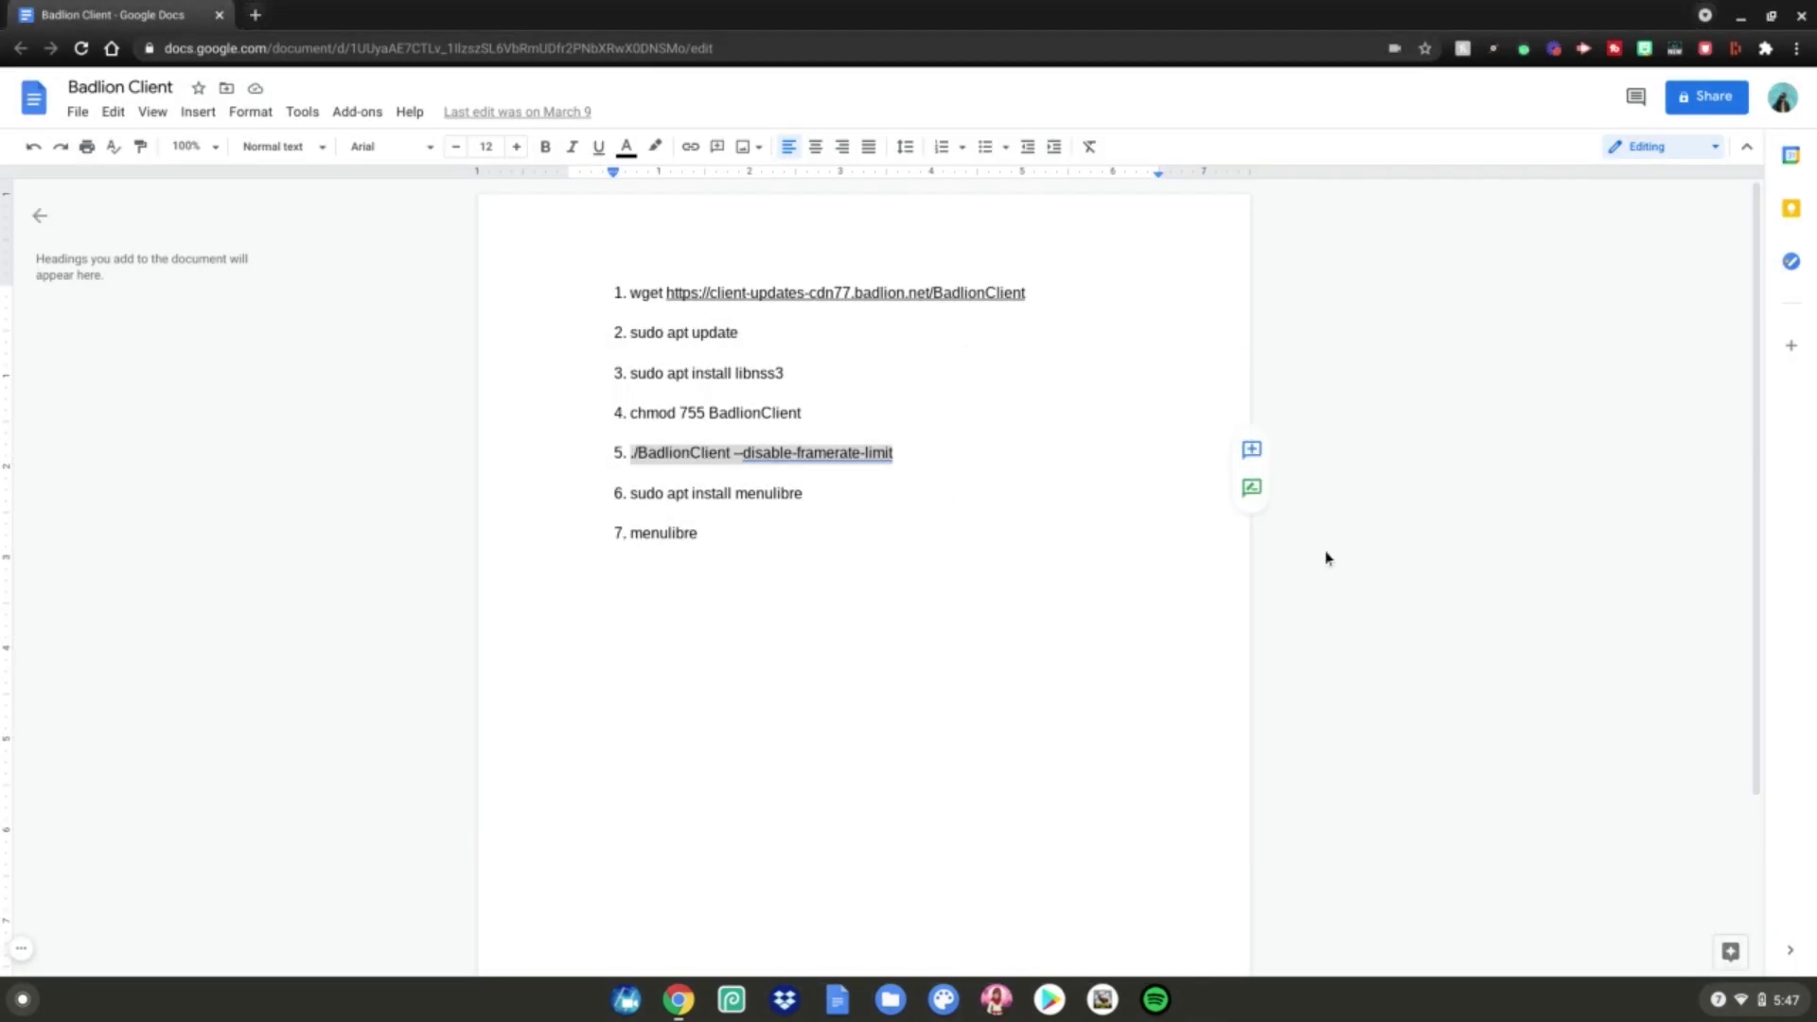
pyautogui.click(22, 999)
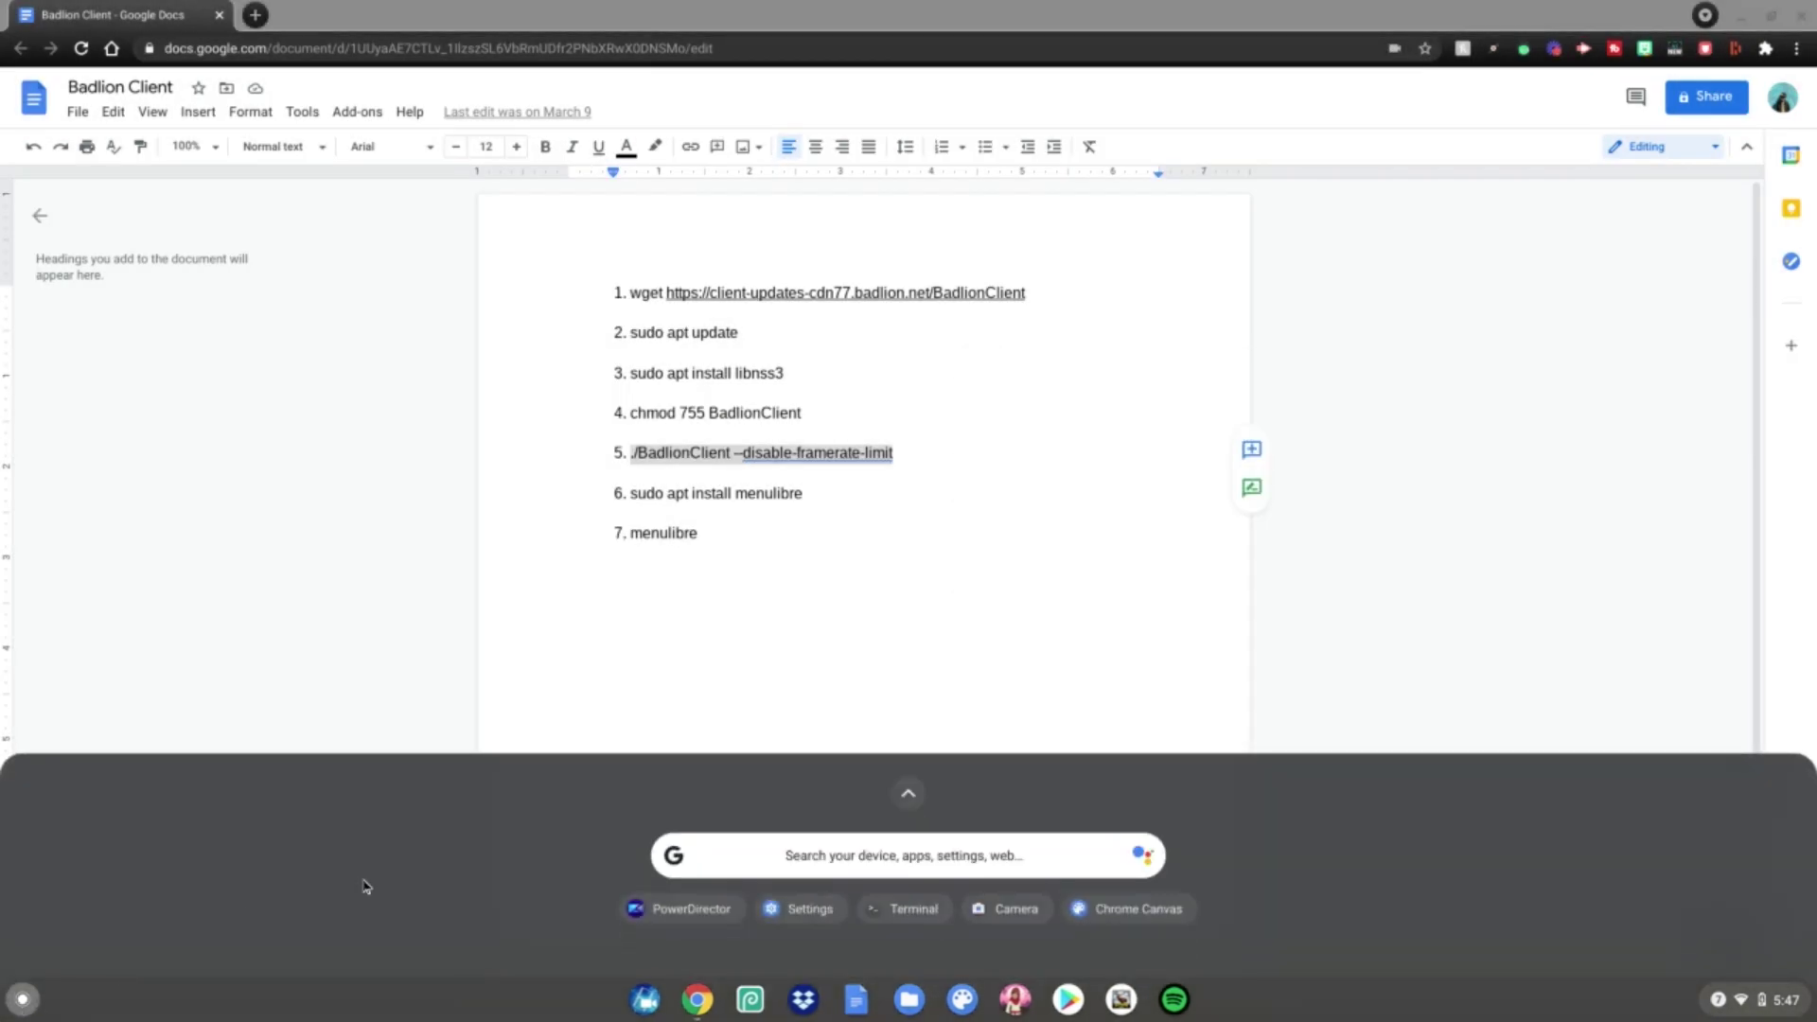
pyautogui.click(906, 909)
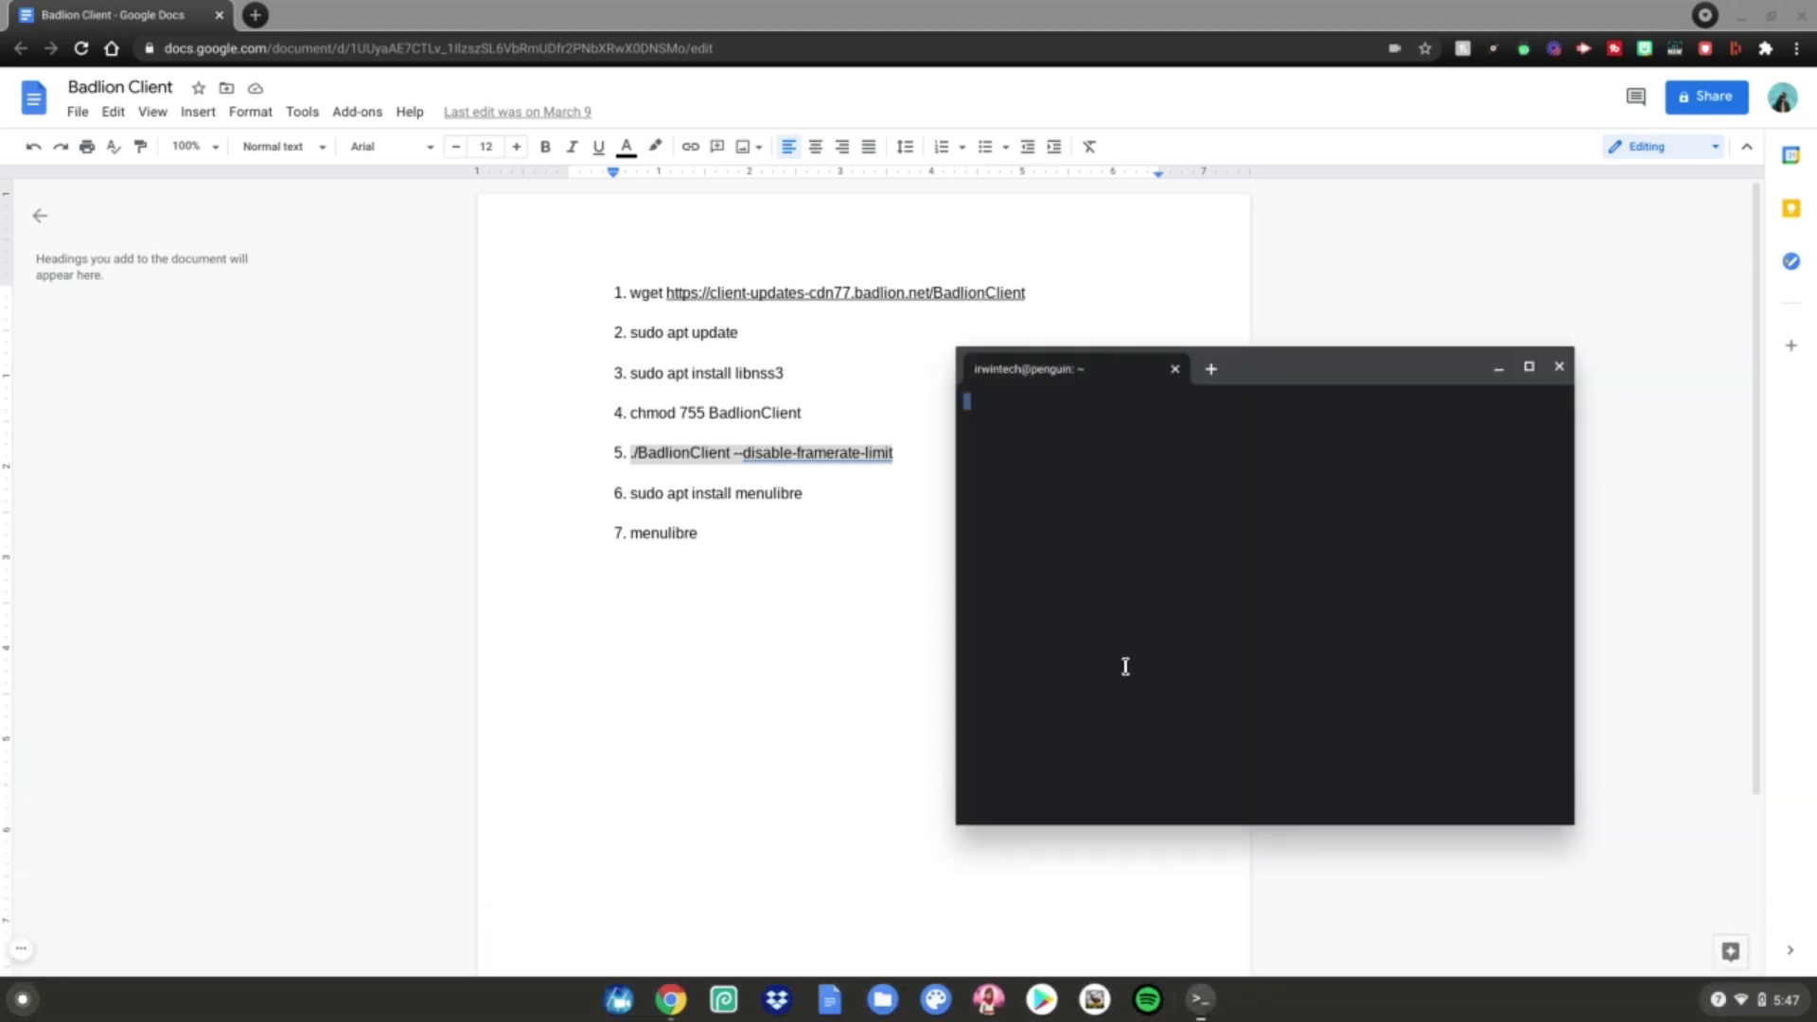
# Step: Install menulibre using the step 6 command from the doc, accepting the packages
pyautogui.moveTo(634, 493); pyautogui.dragTo(789, 496)
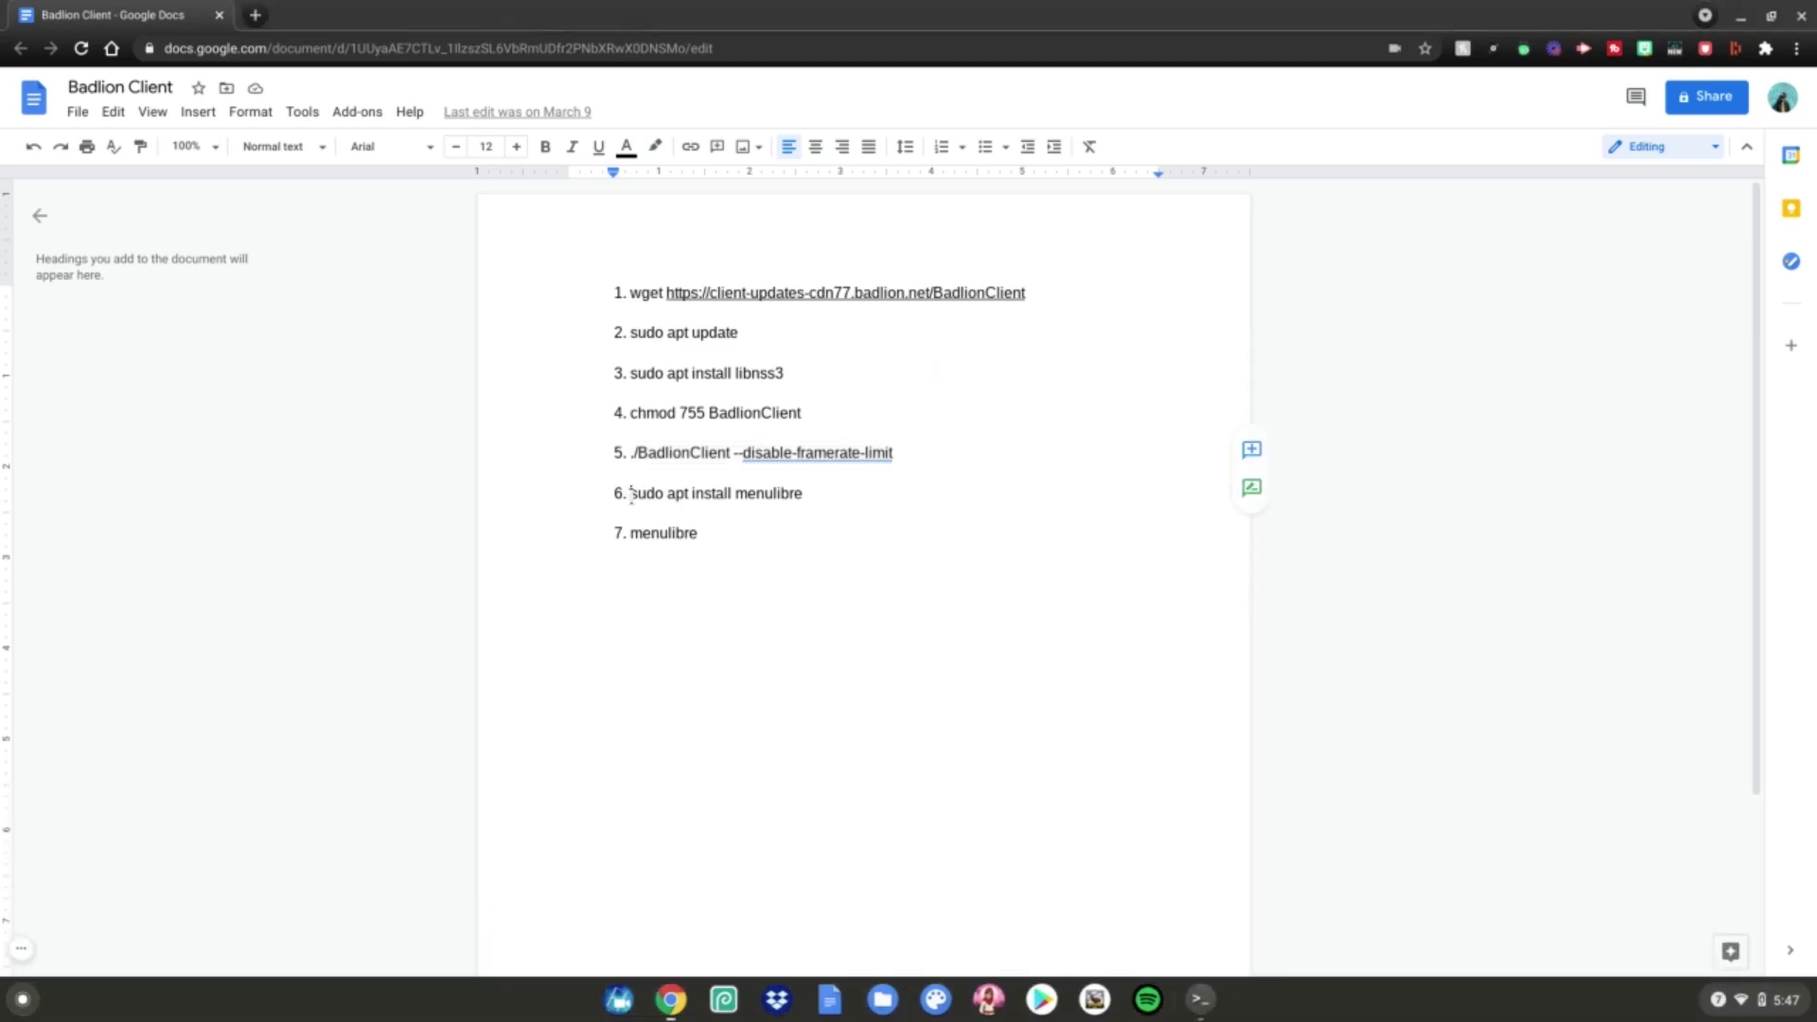
pyautogui.rightClick(804, 493)
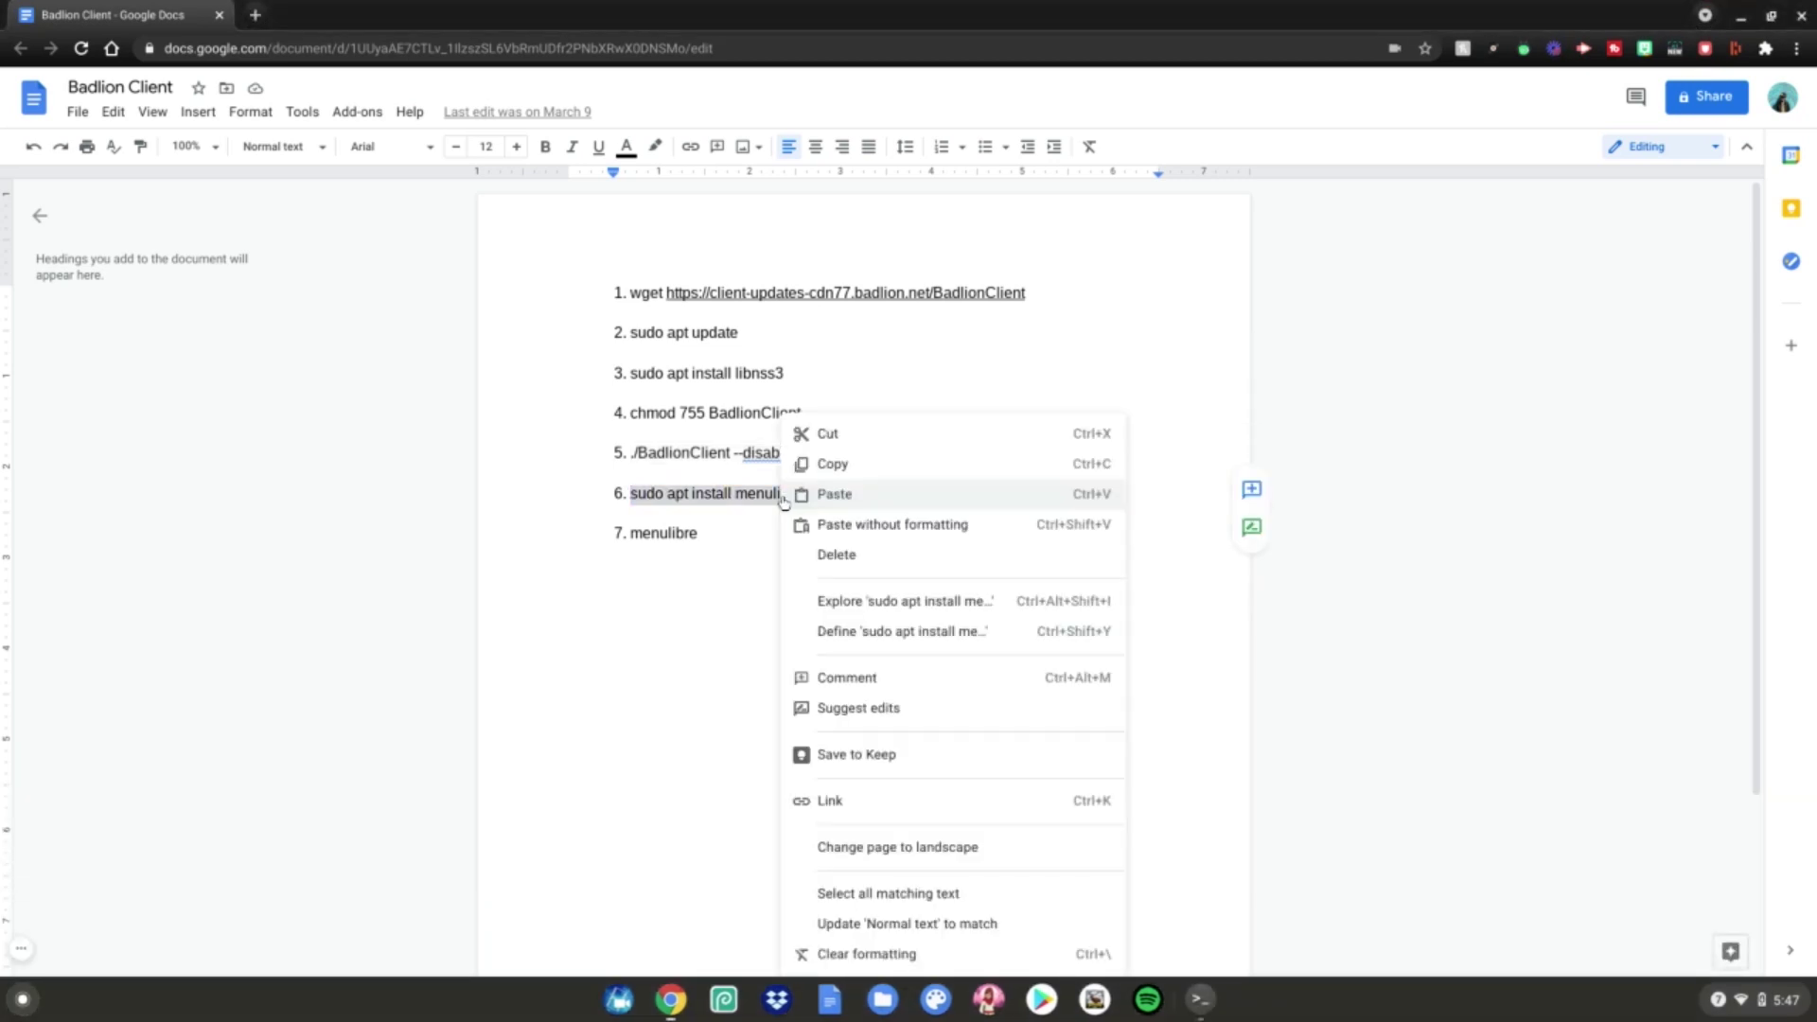
pyautogui.click(838, 465)
pyautogui.click(1201, 999)
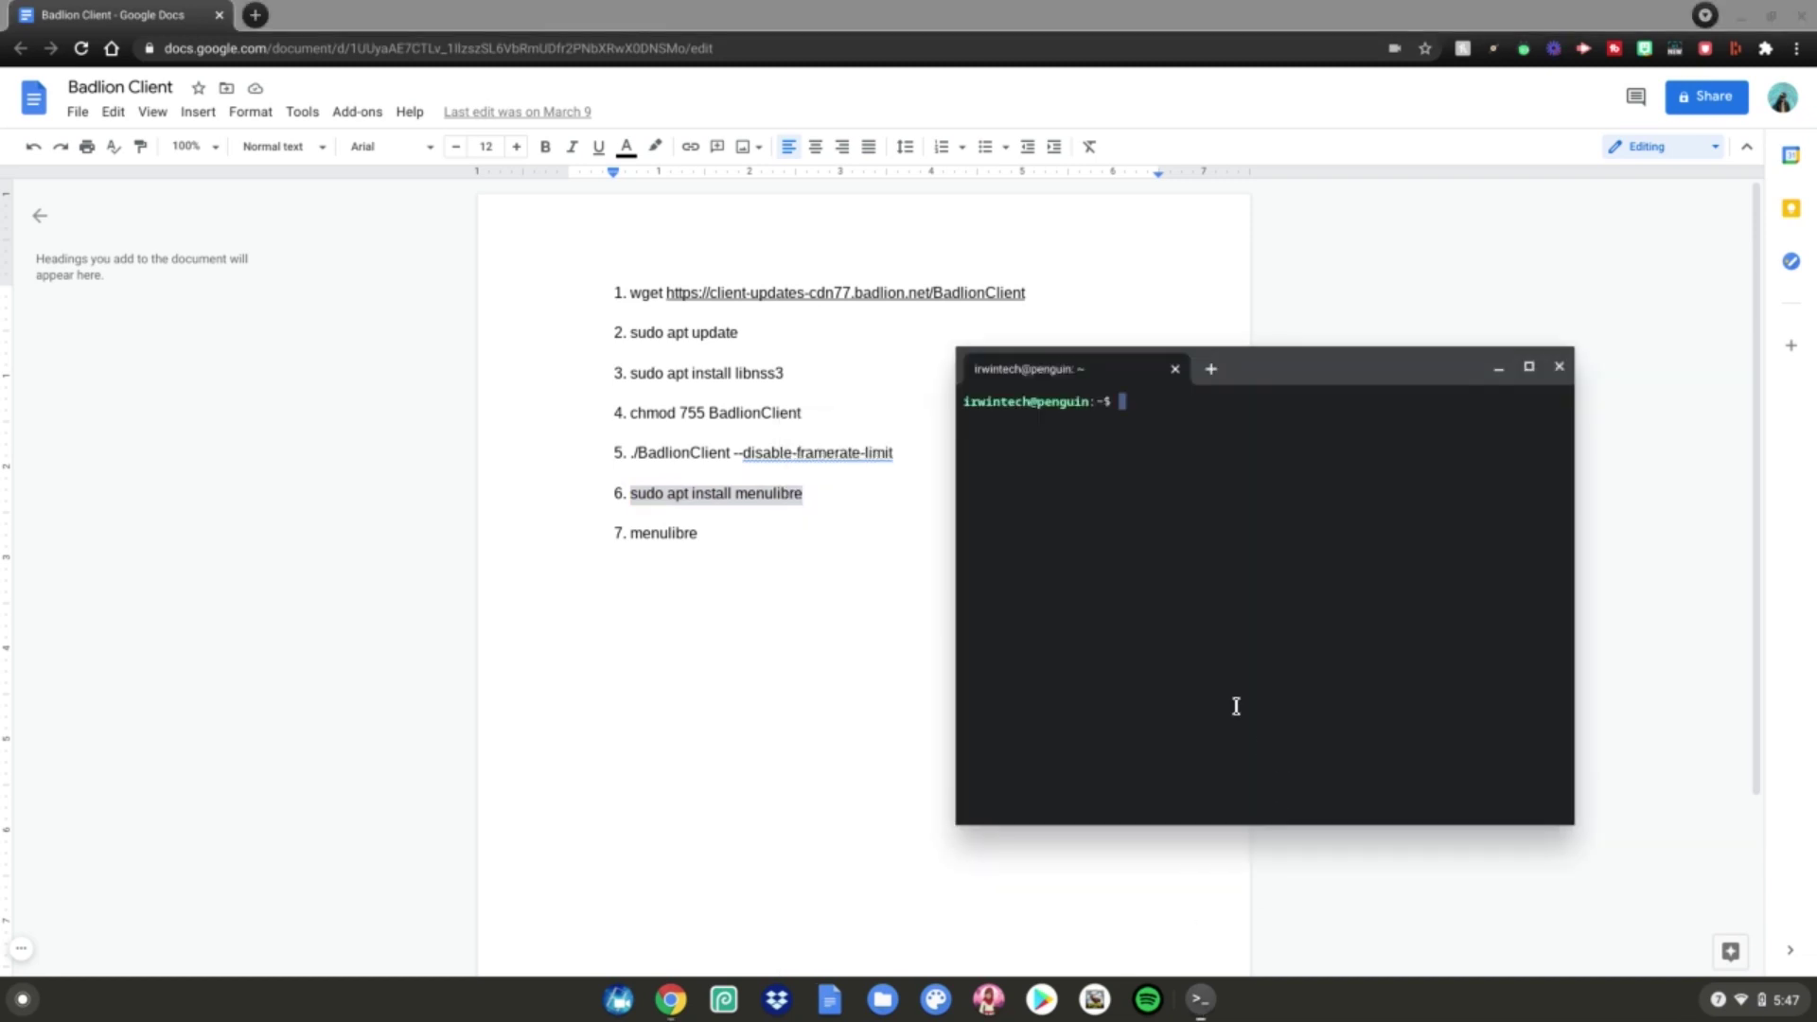
pyautogui.hotkey('ctrl', 'shift', 'v')
pyautogui.press('Return')
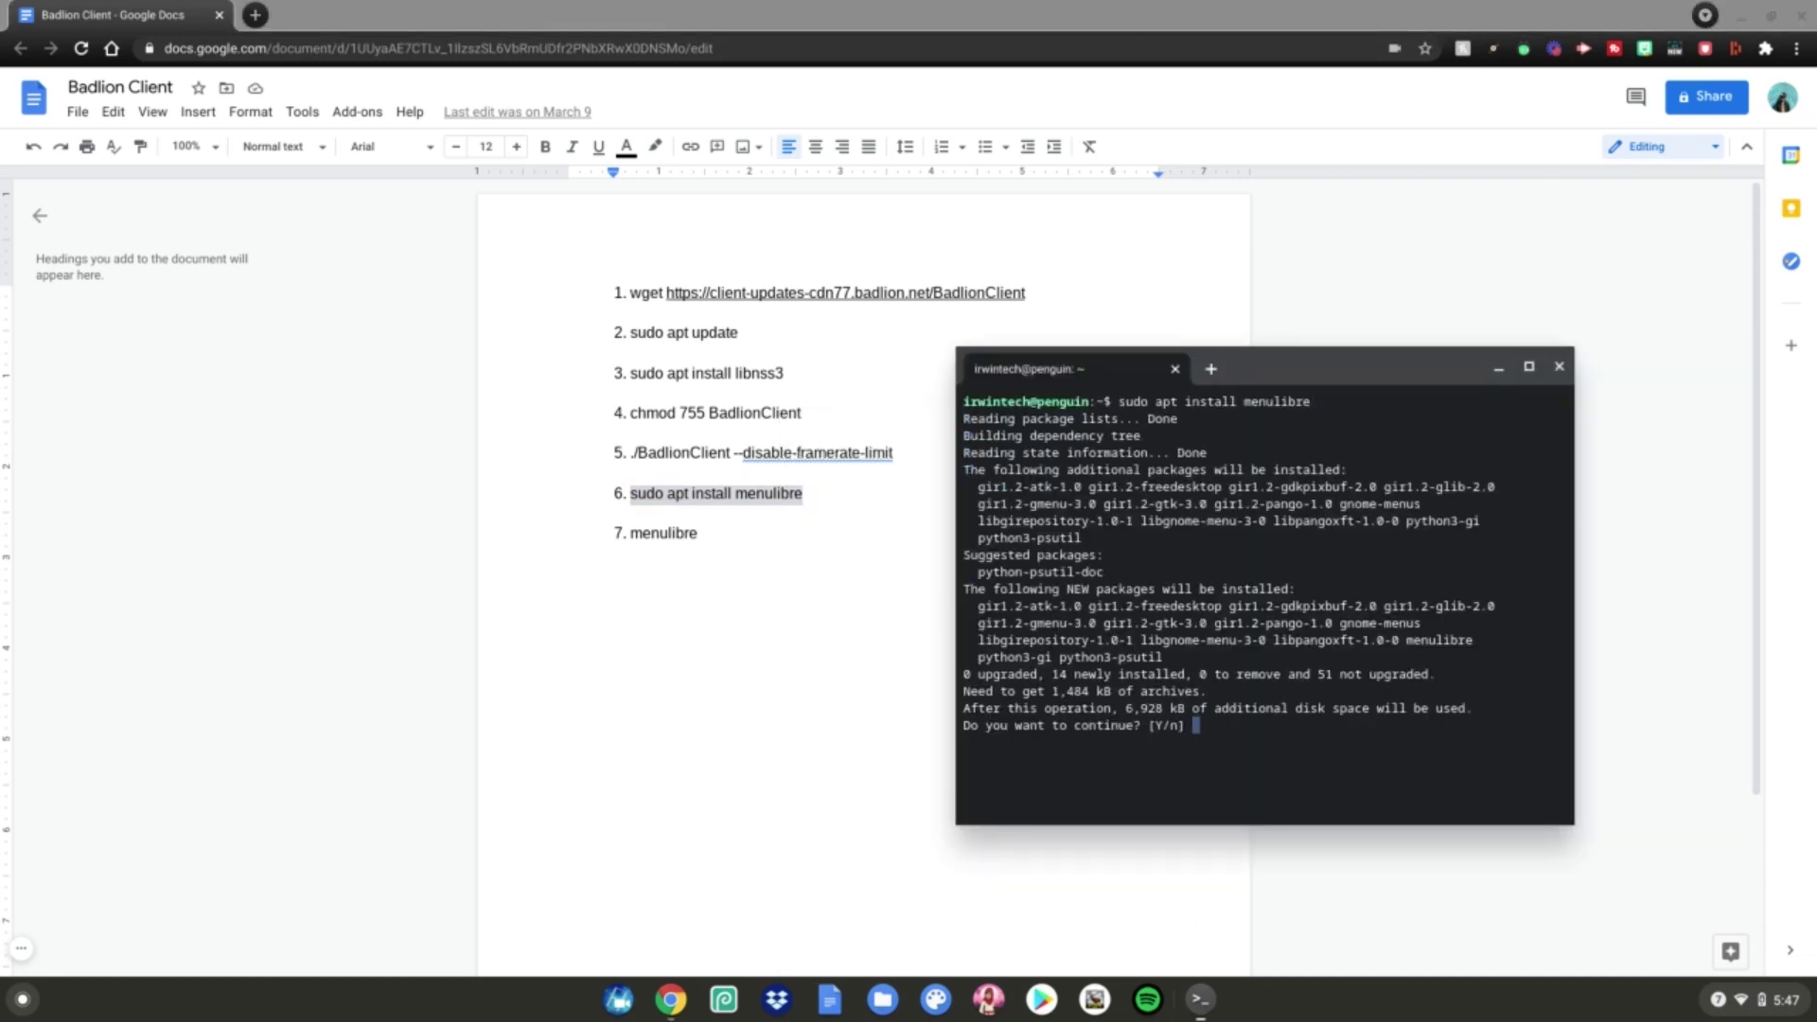
pyautogui.press('Return')
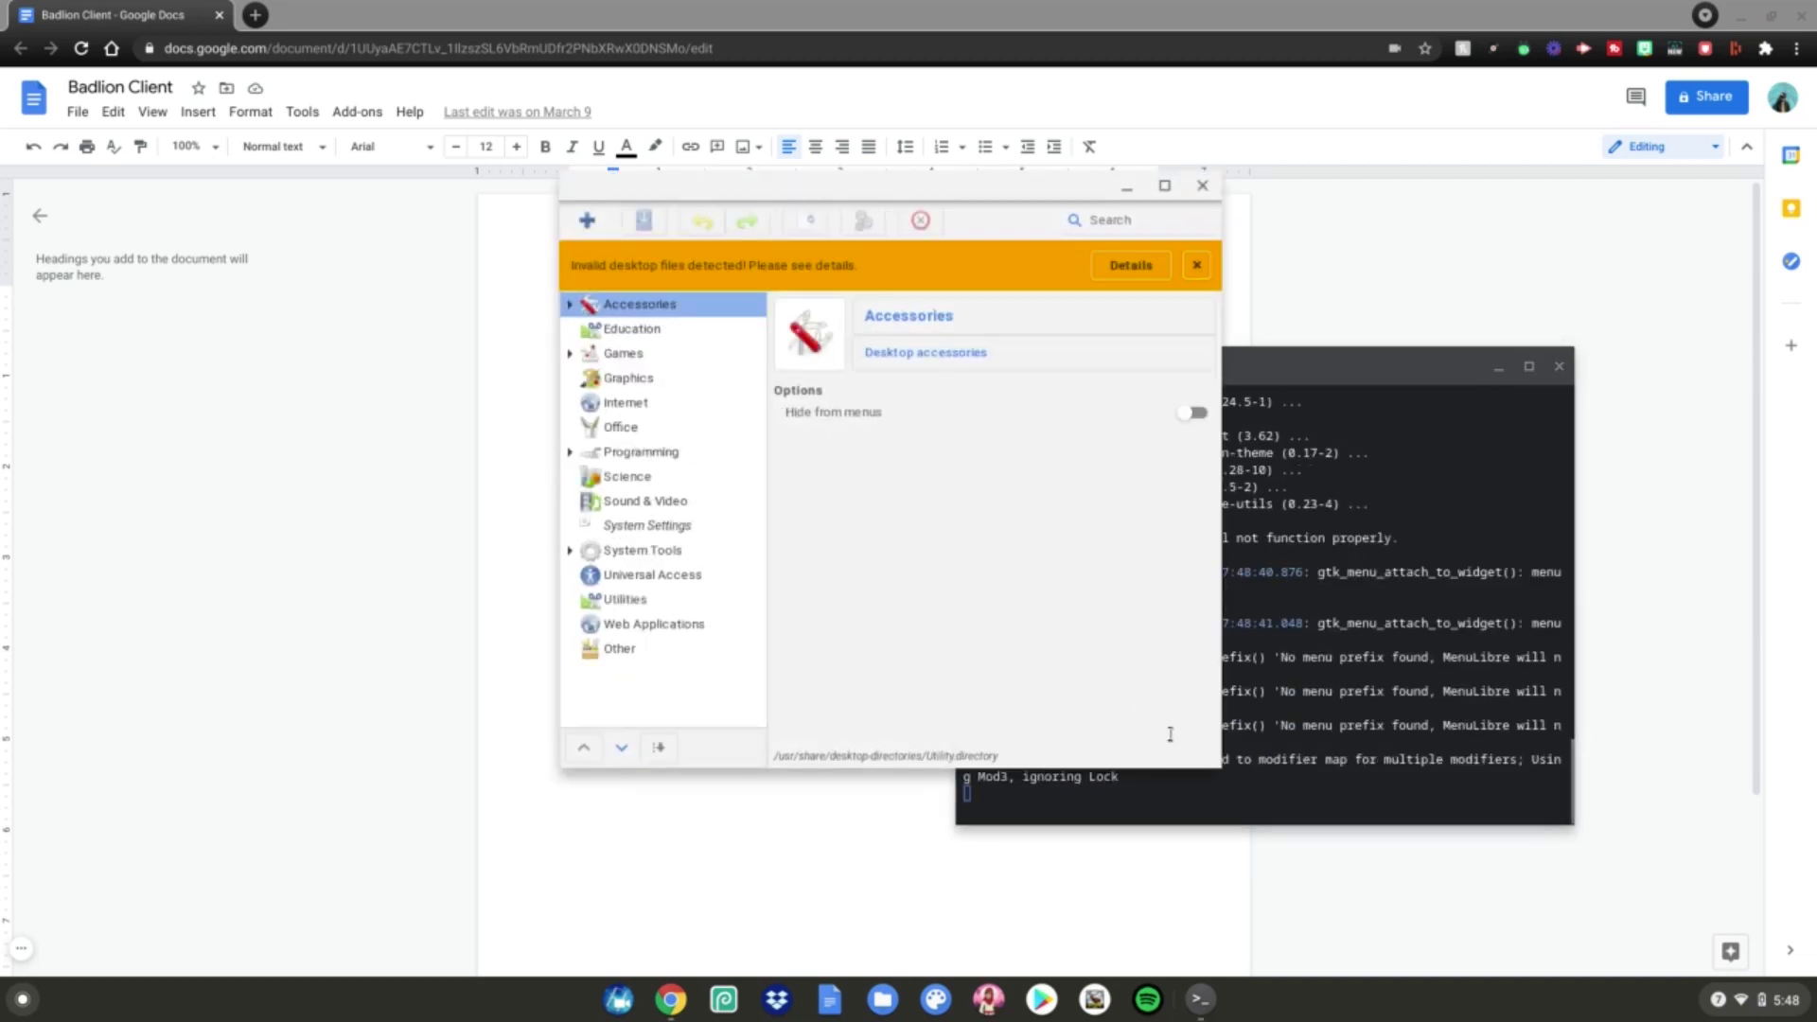
# Step: Add a new launcher under Games and clear its default name
pyautogui.click(587, 220)
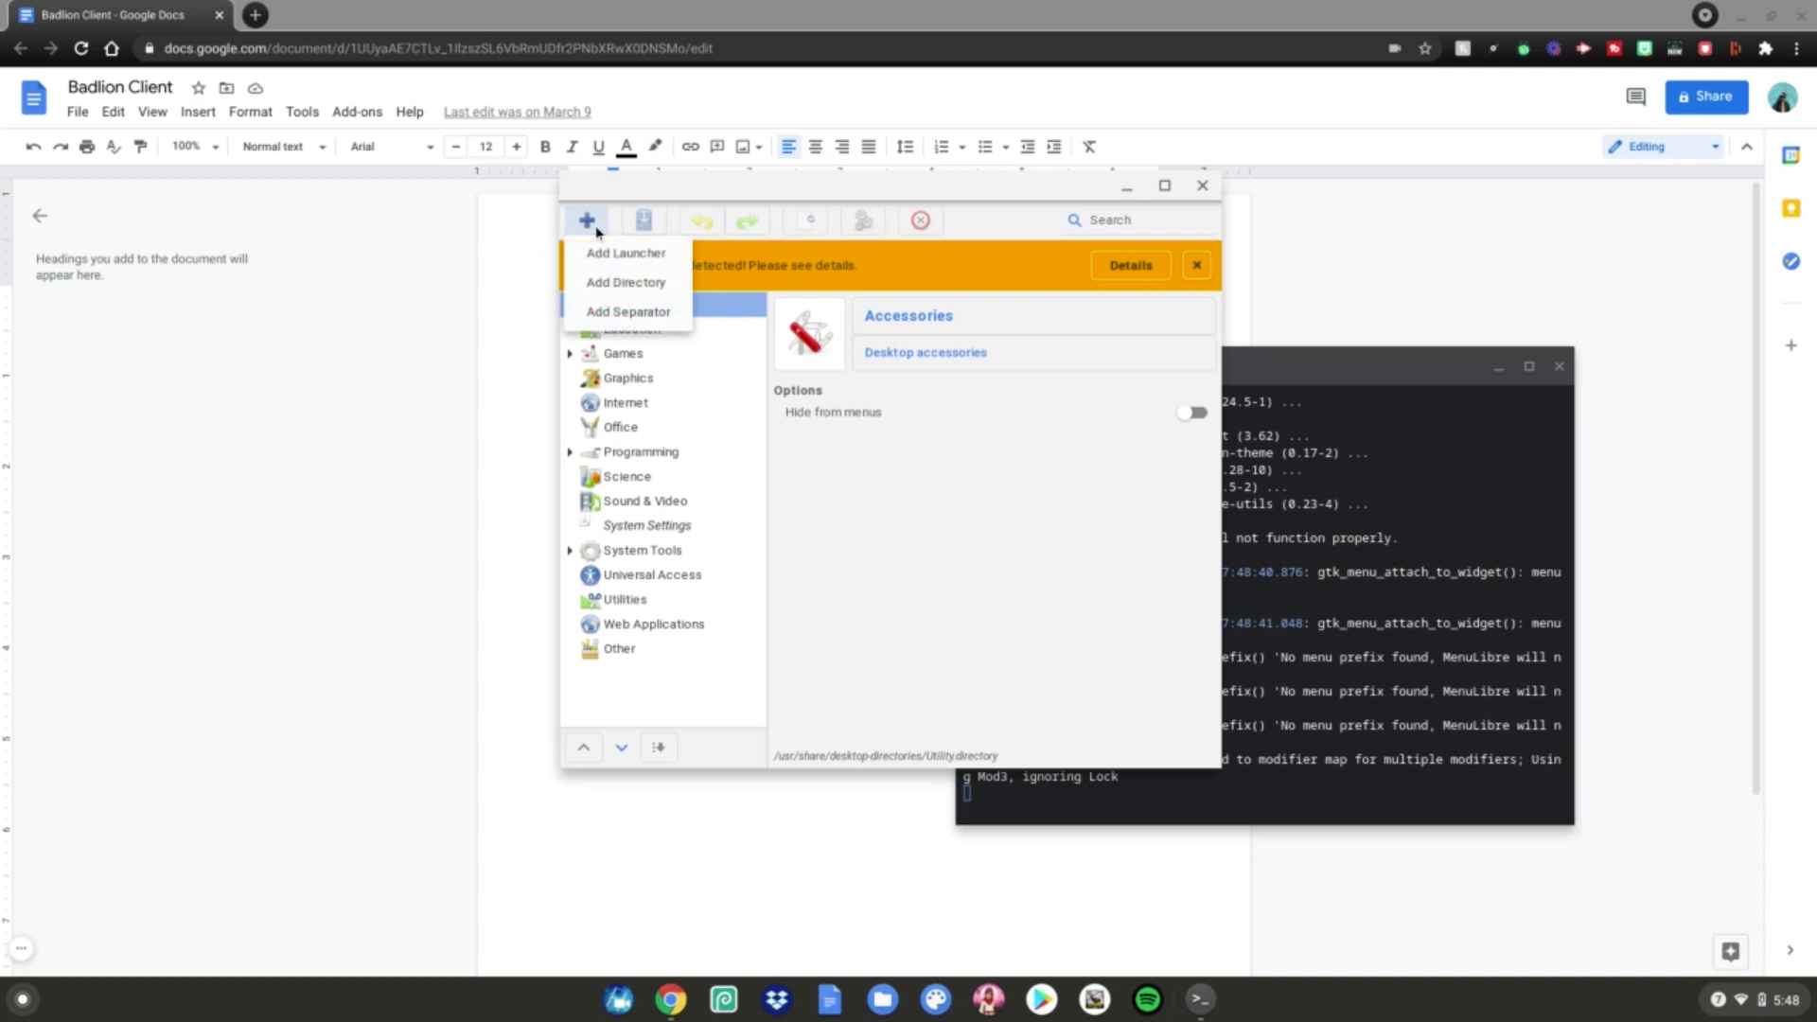
pyautogui.click(601, 367)
pyautogui.click(639, 364)
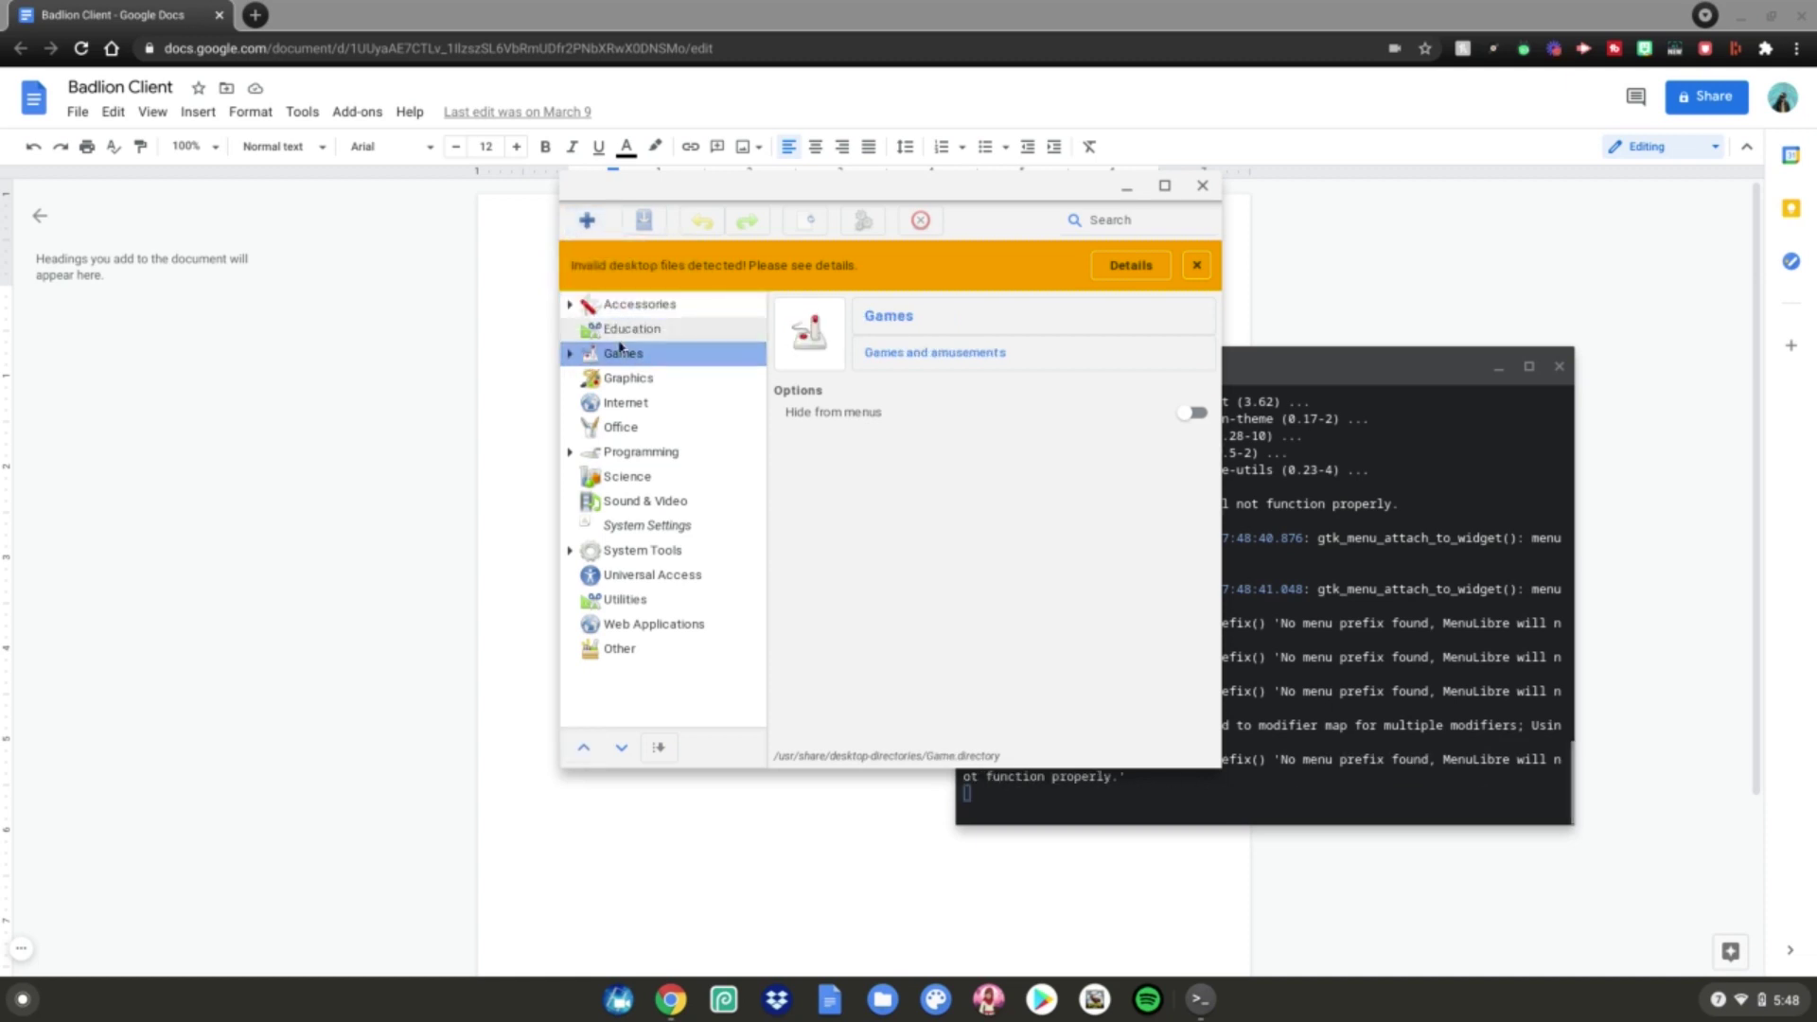
pyautogui.click(588, 222)
pyautogui.click(601, 254)
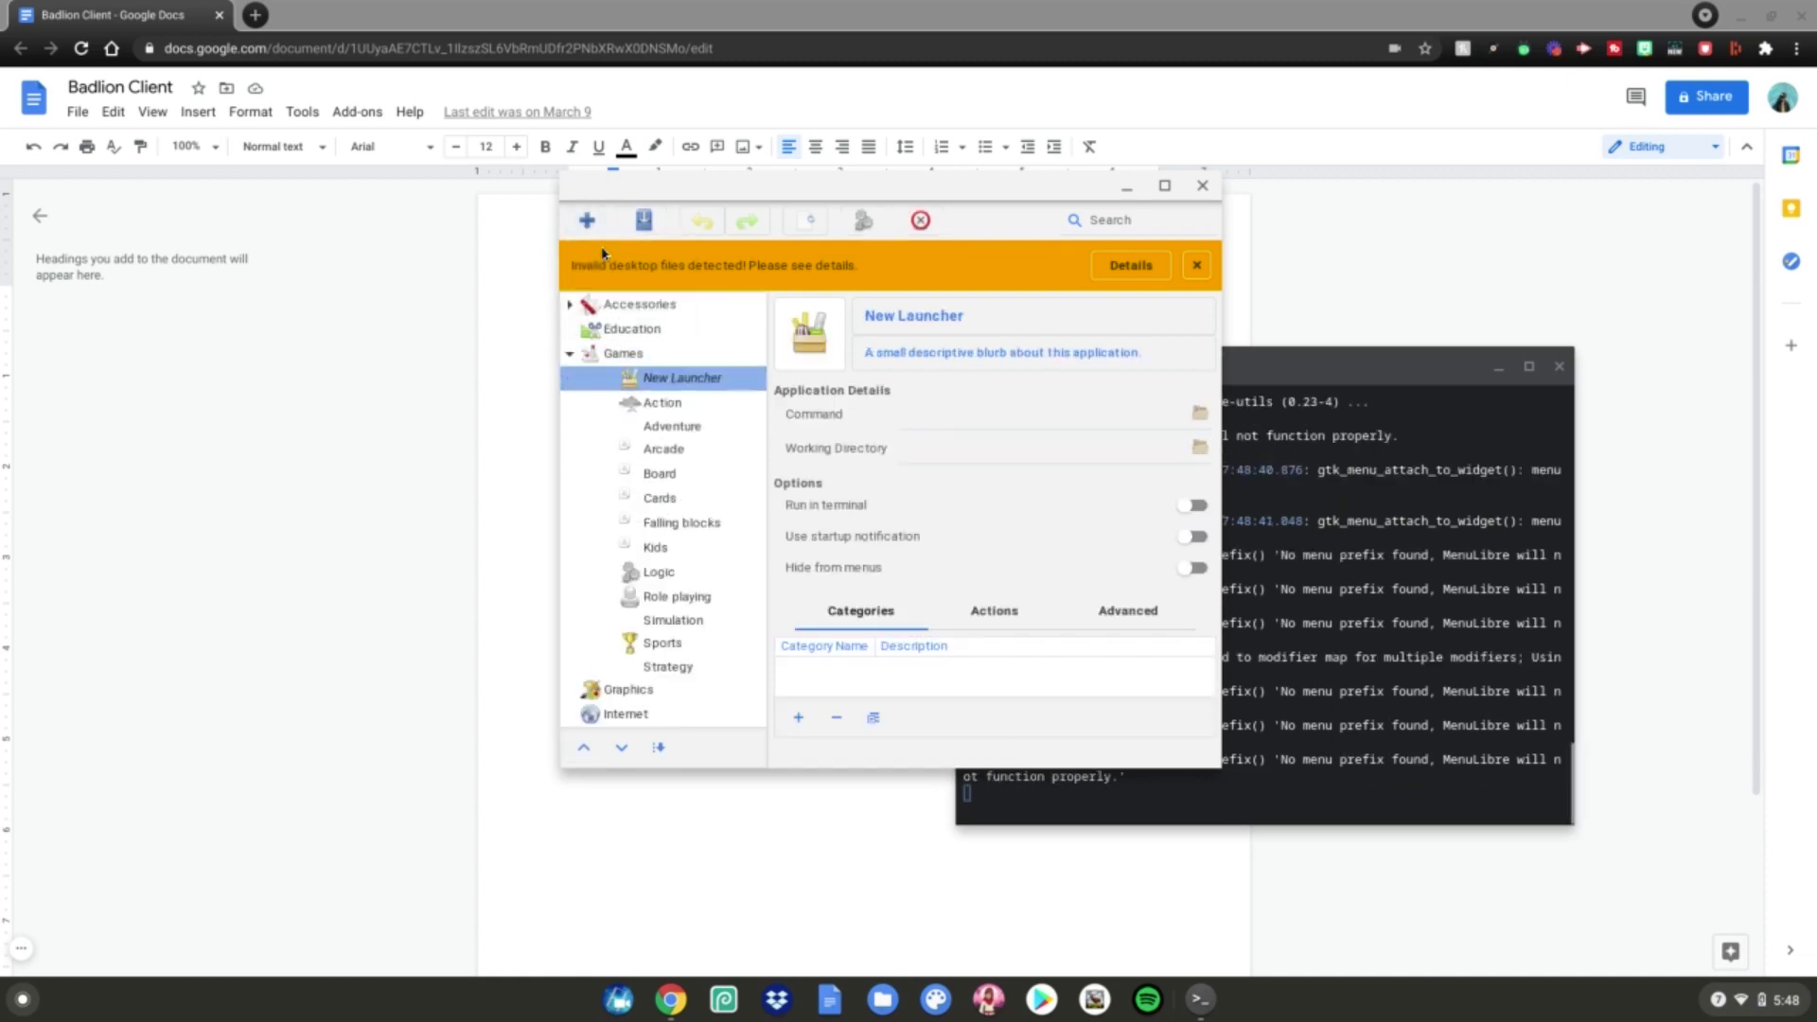
pyautogui.click(982, 324)
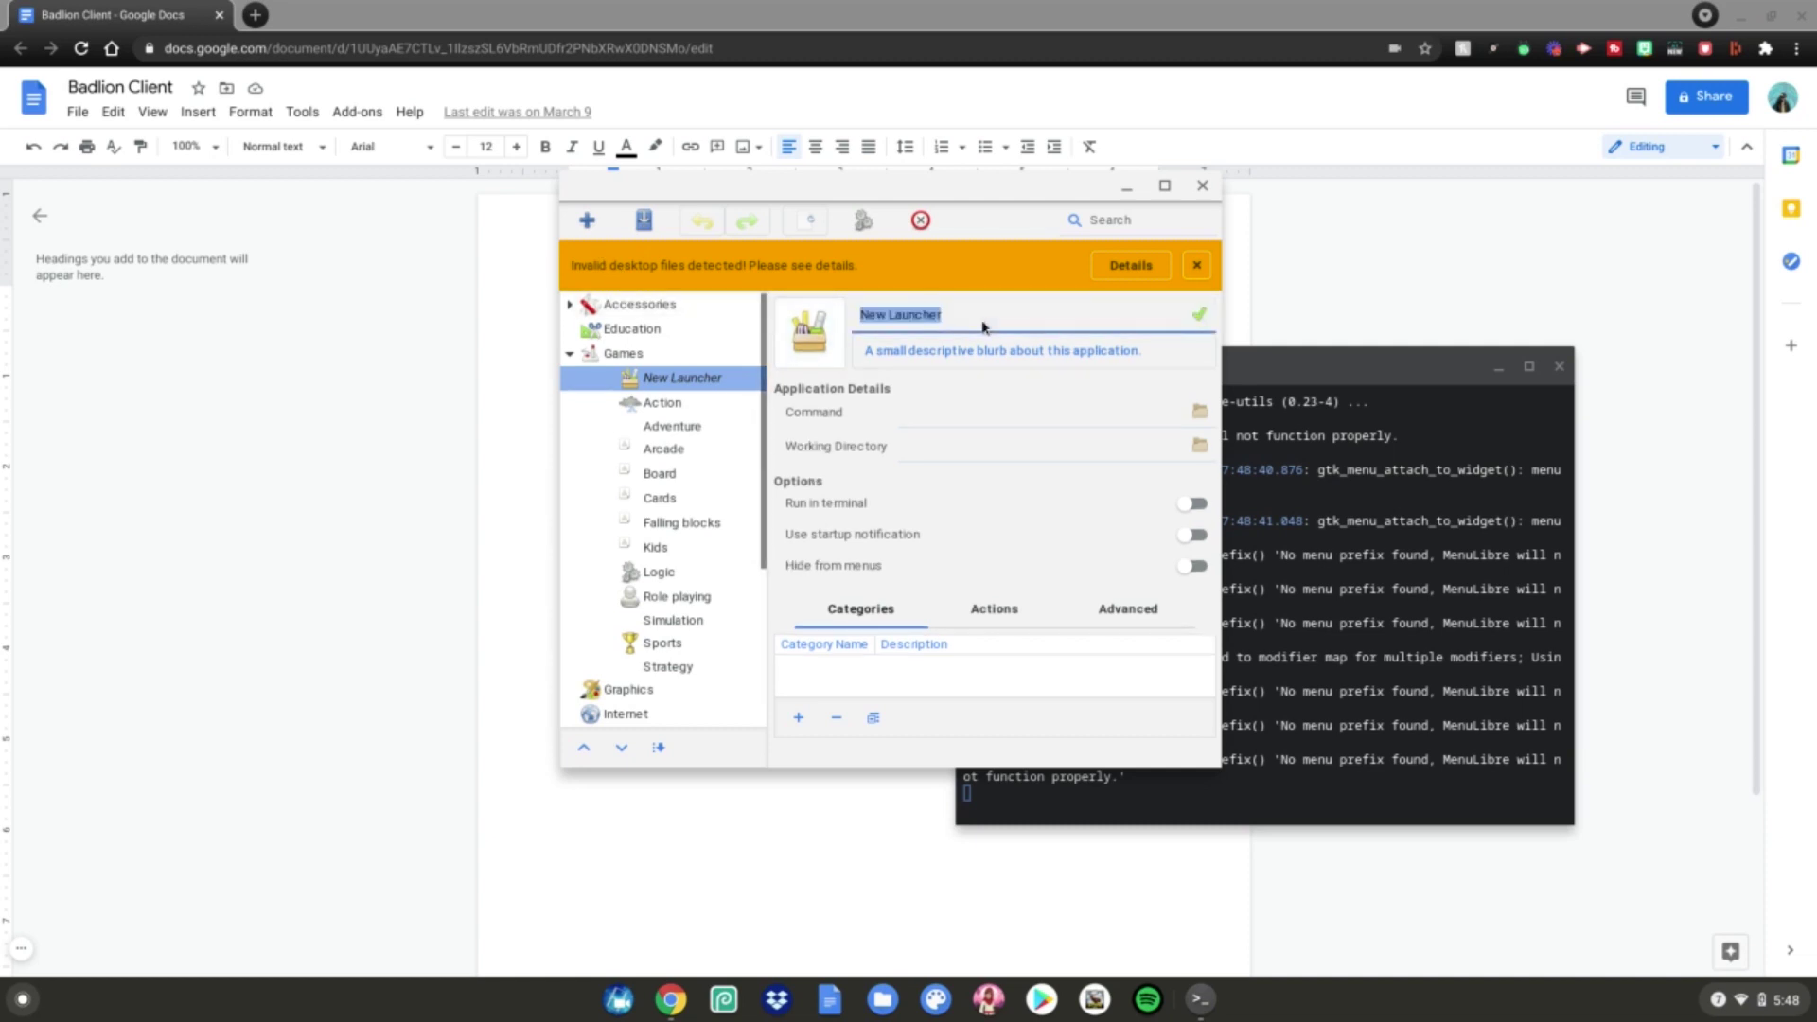
pyautogui.press('BackSpace')
pyautogui.write('ion client')
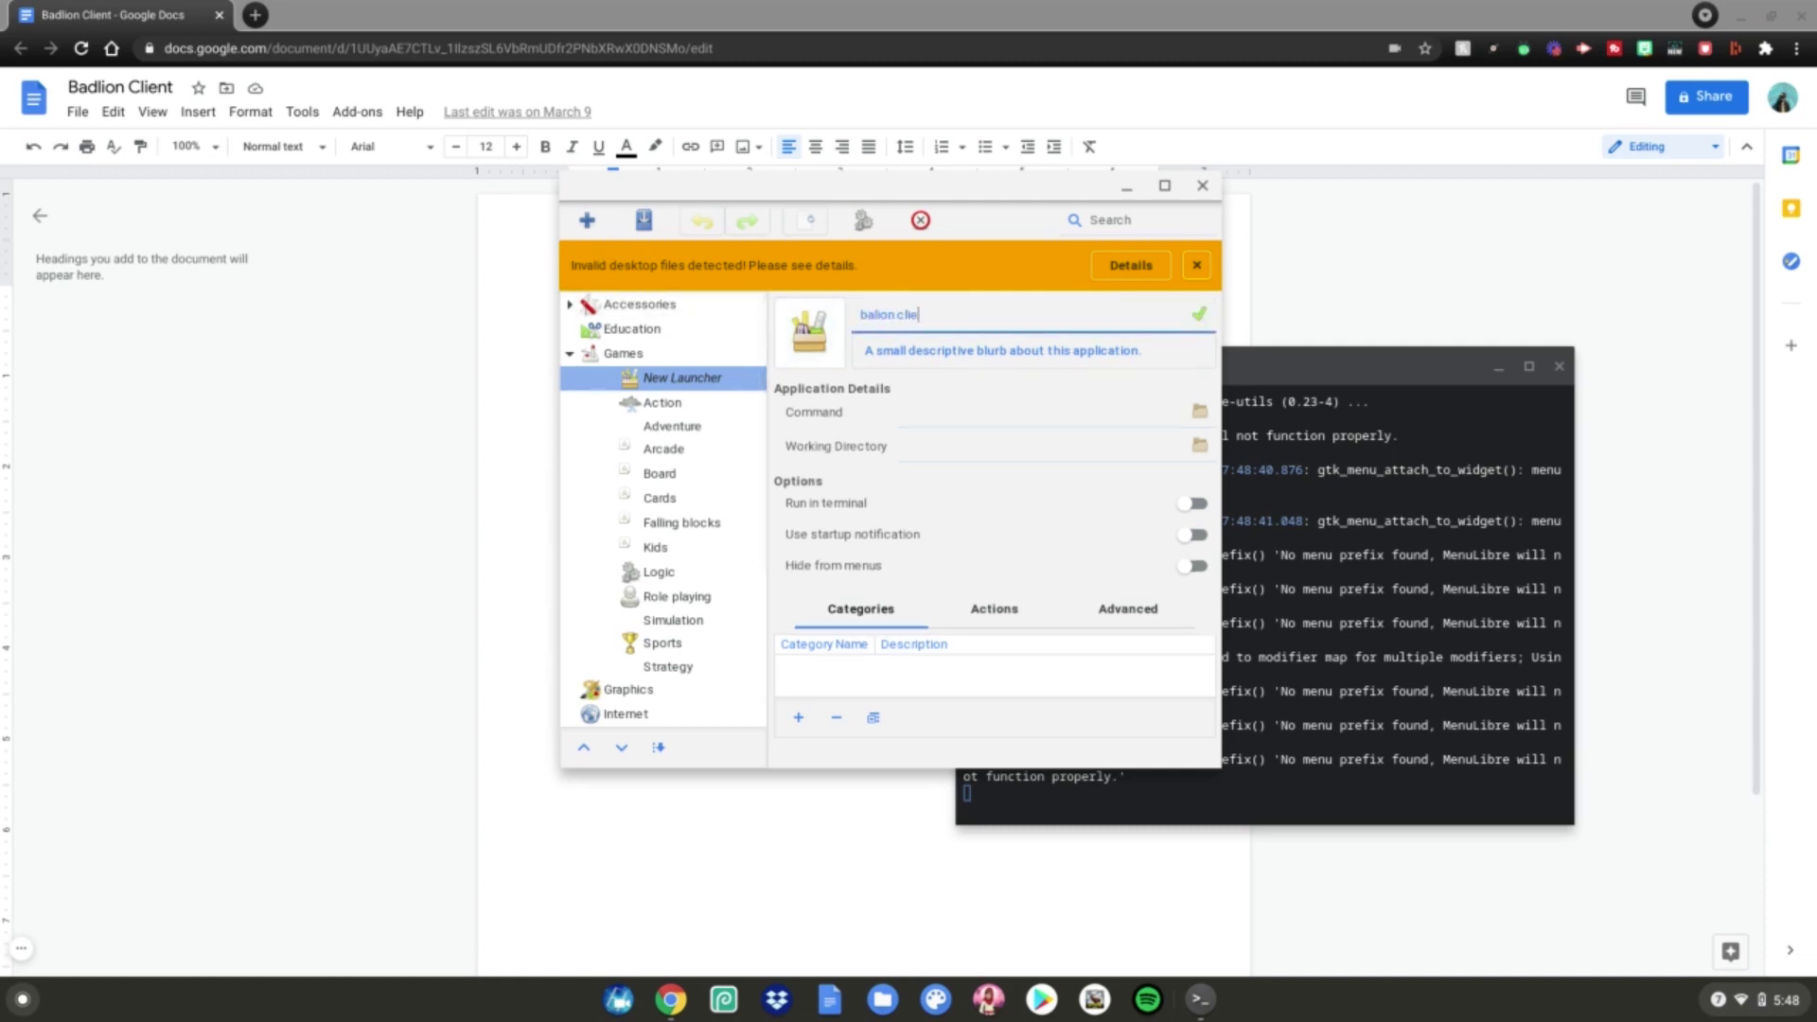
# Step: Set the launcher command to BadlionClient in the home folder and save it
pyautogui.click(1200, 413)
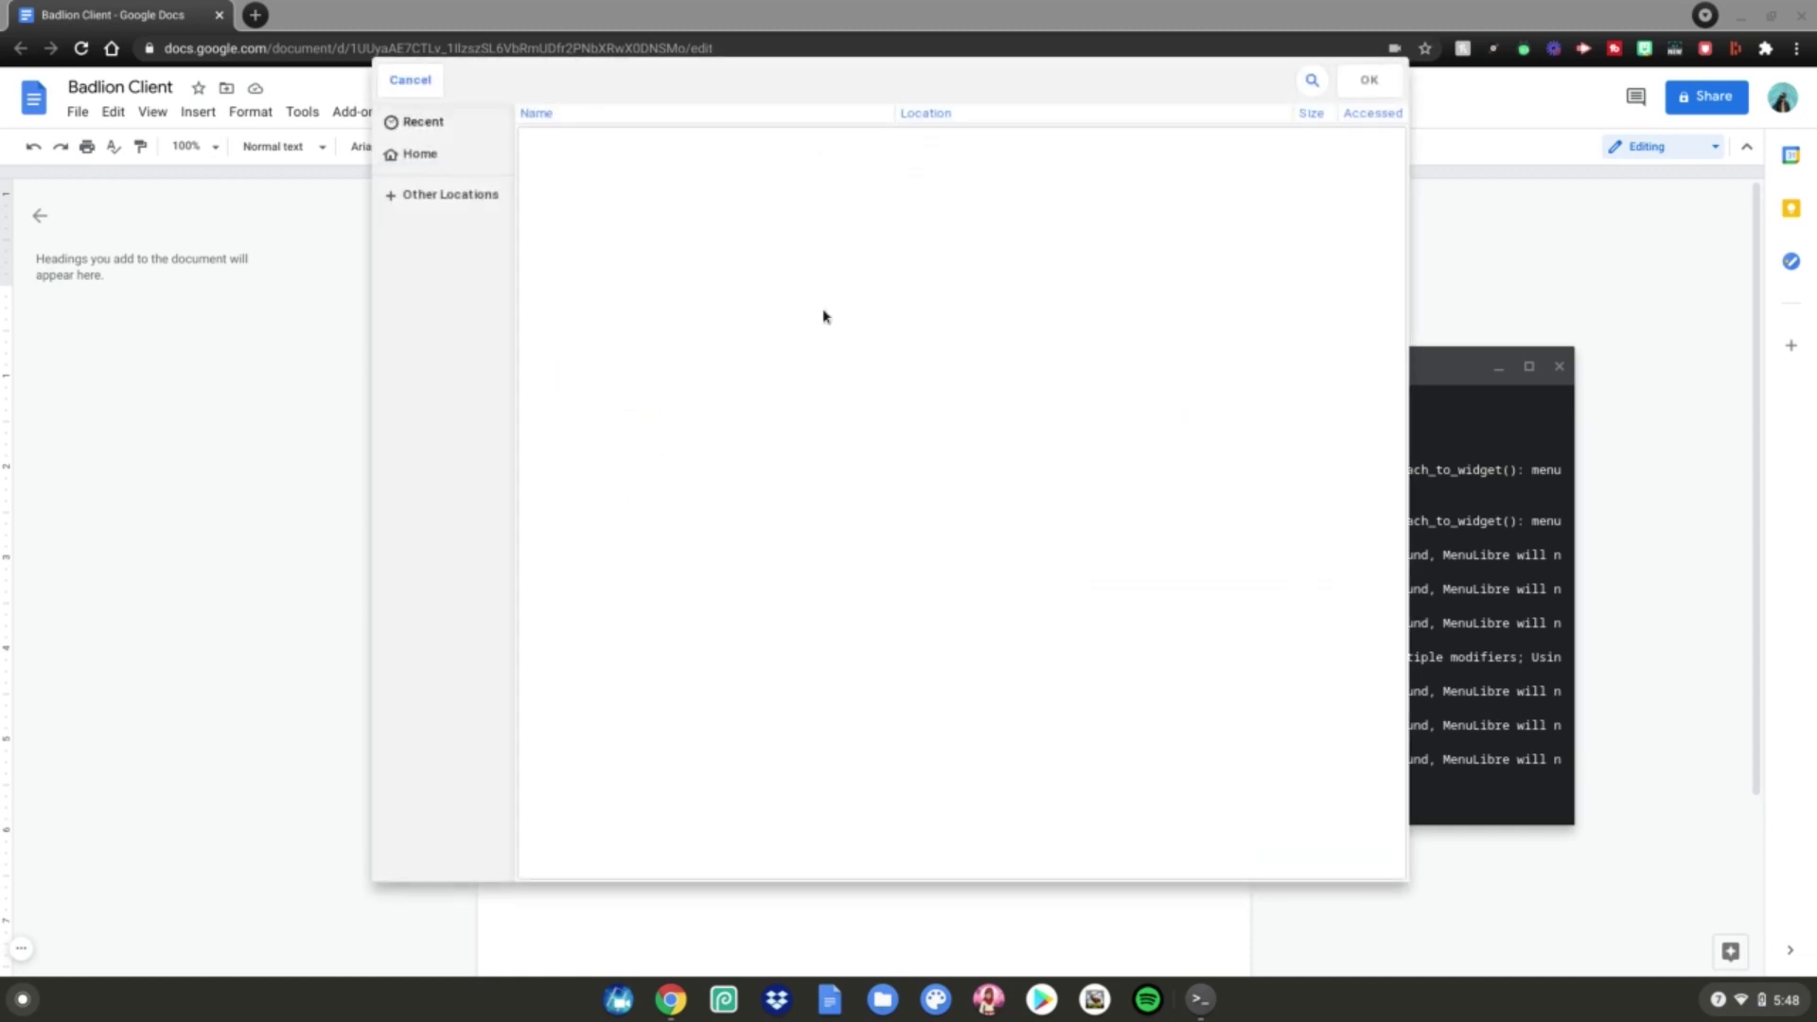
pyautogui.click(468, 154)
pyautogui.click(605, 190)
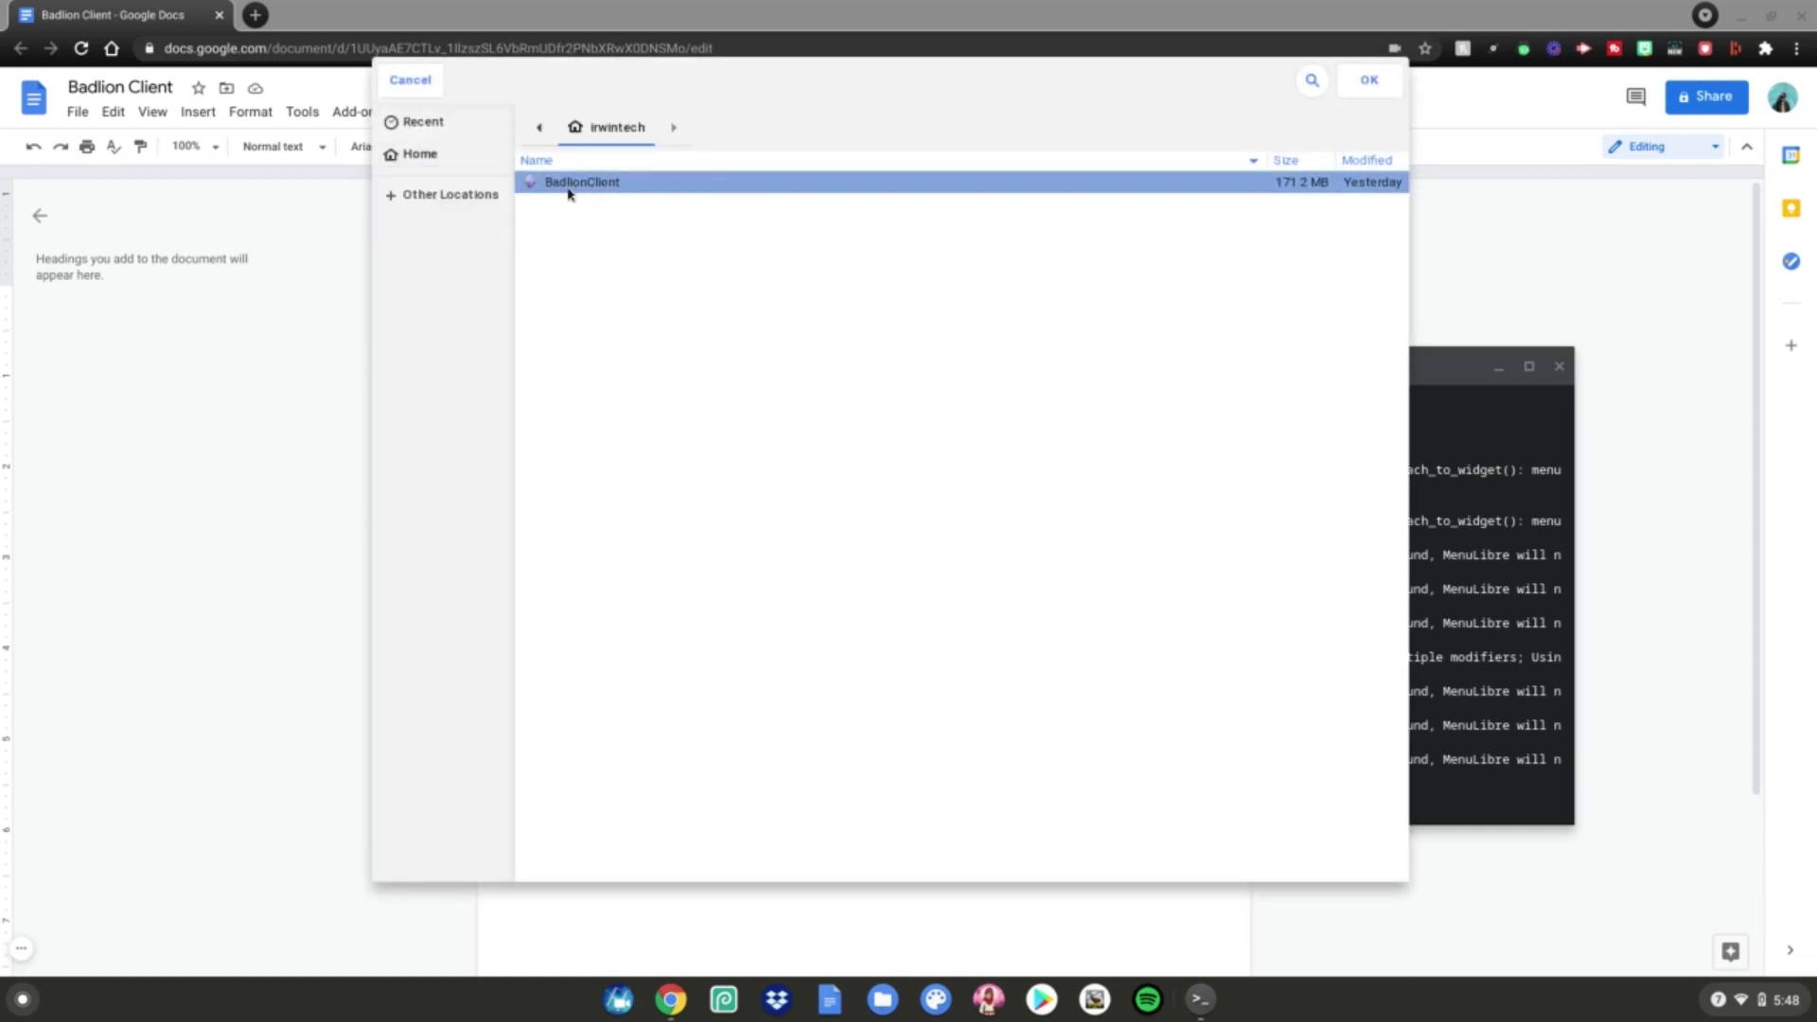
pyautogui.click(1367, 80)
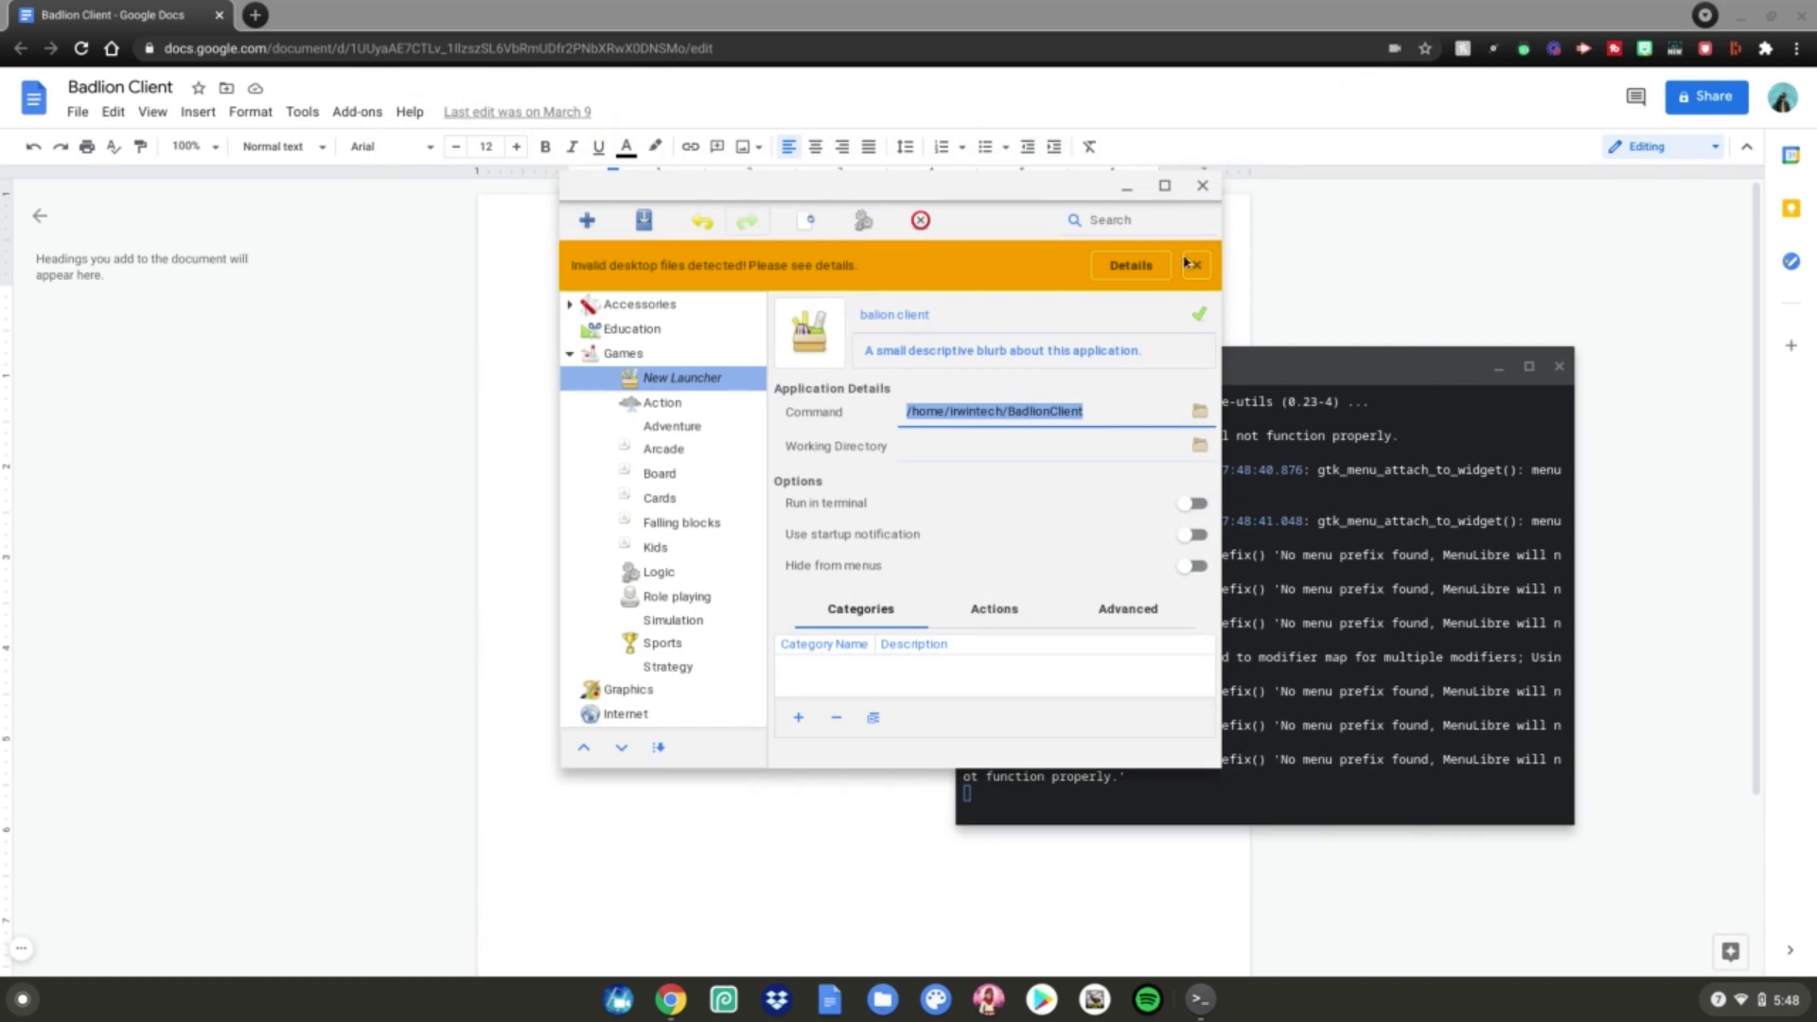
pyautogui.click(644, 227)
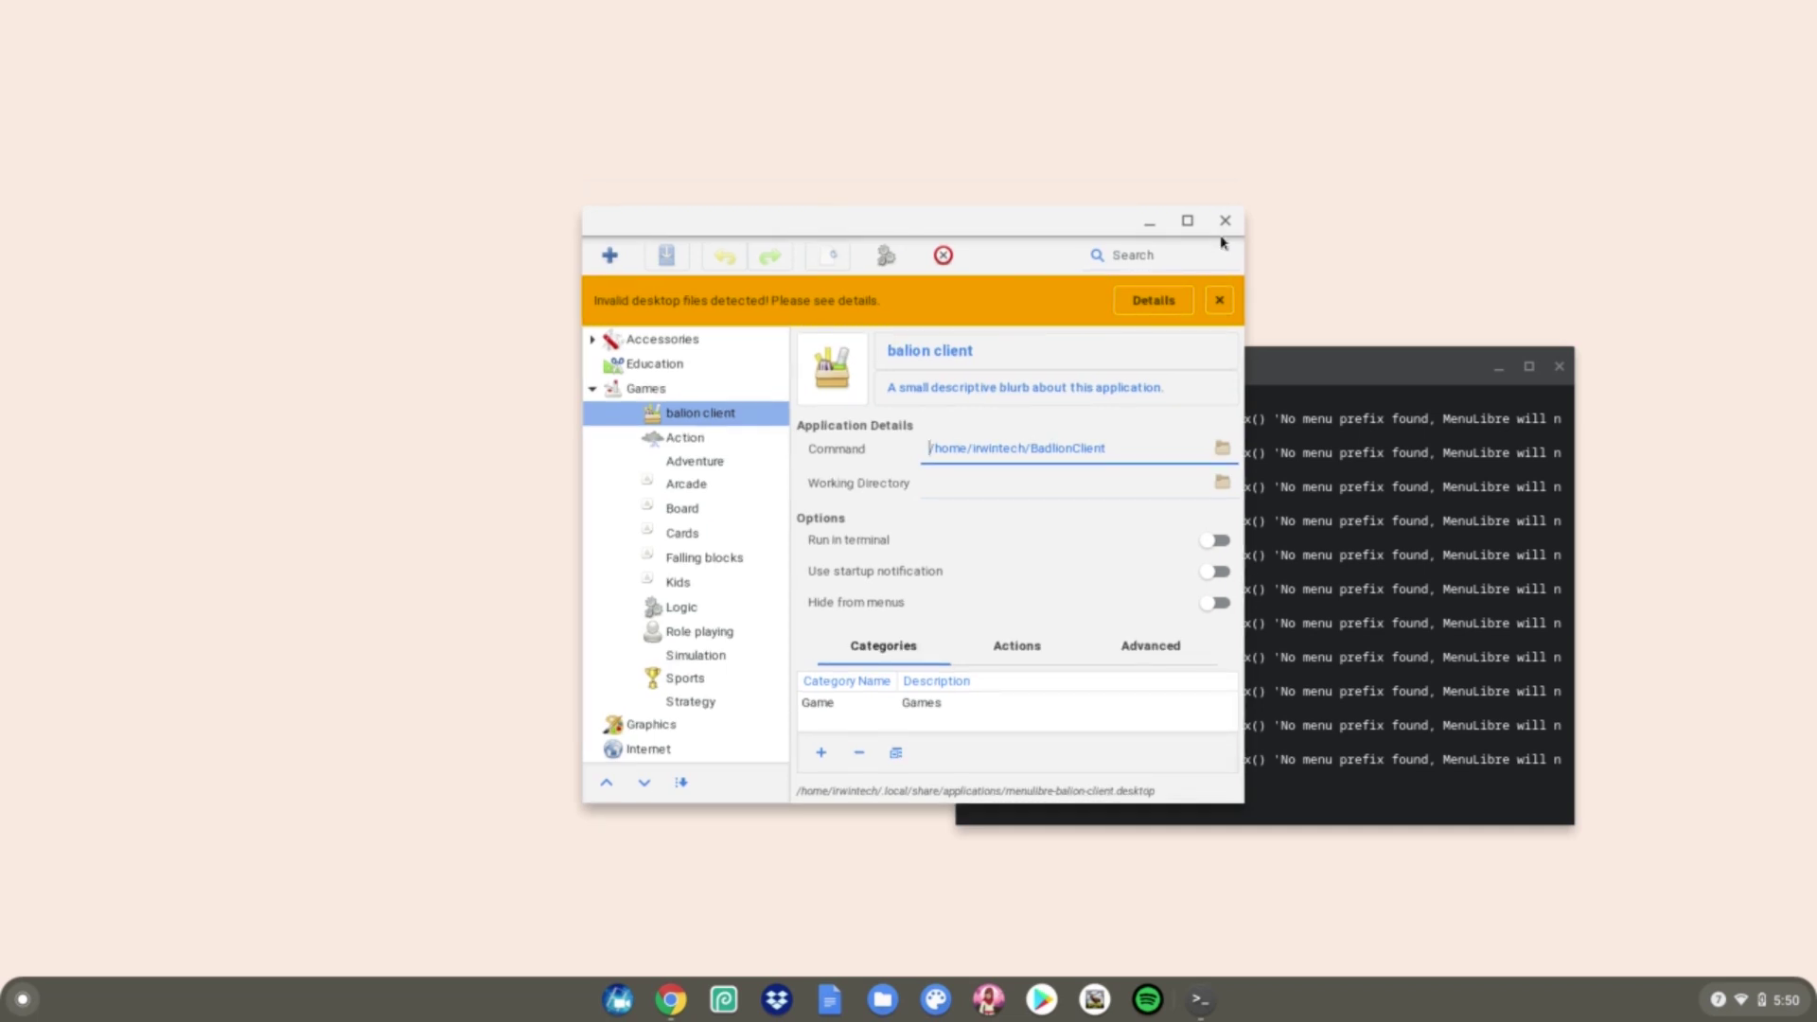
# Step: Close MenuLibre and the Terminal window, confirming Leave
pyautogui.click(1226, 221)
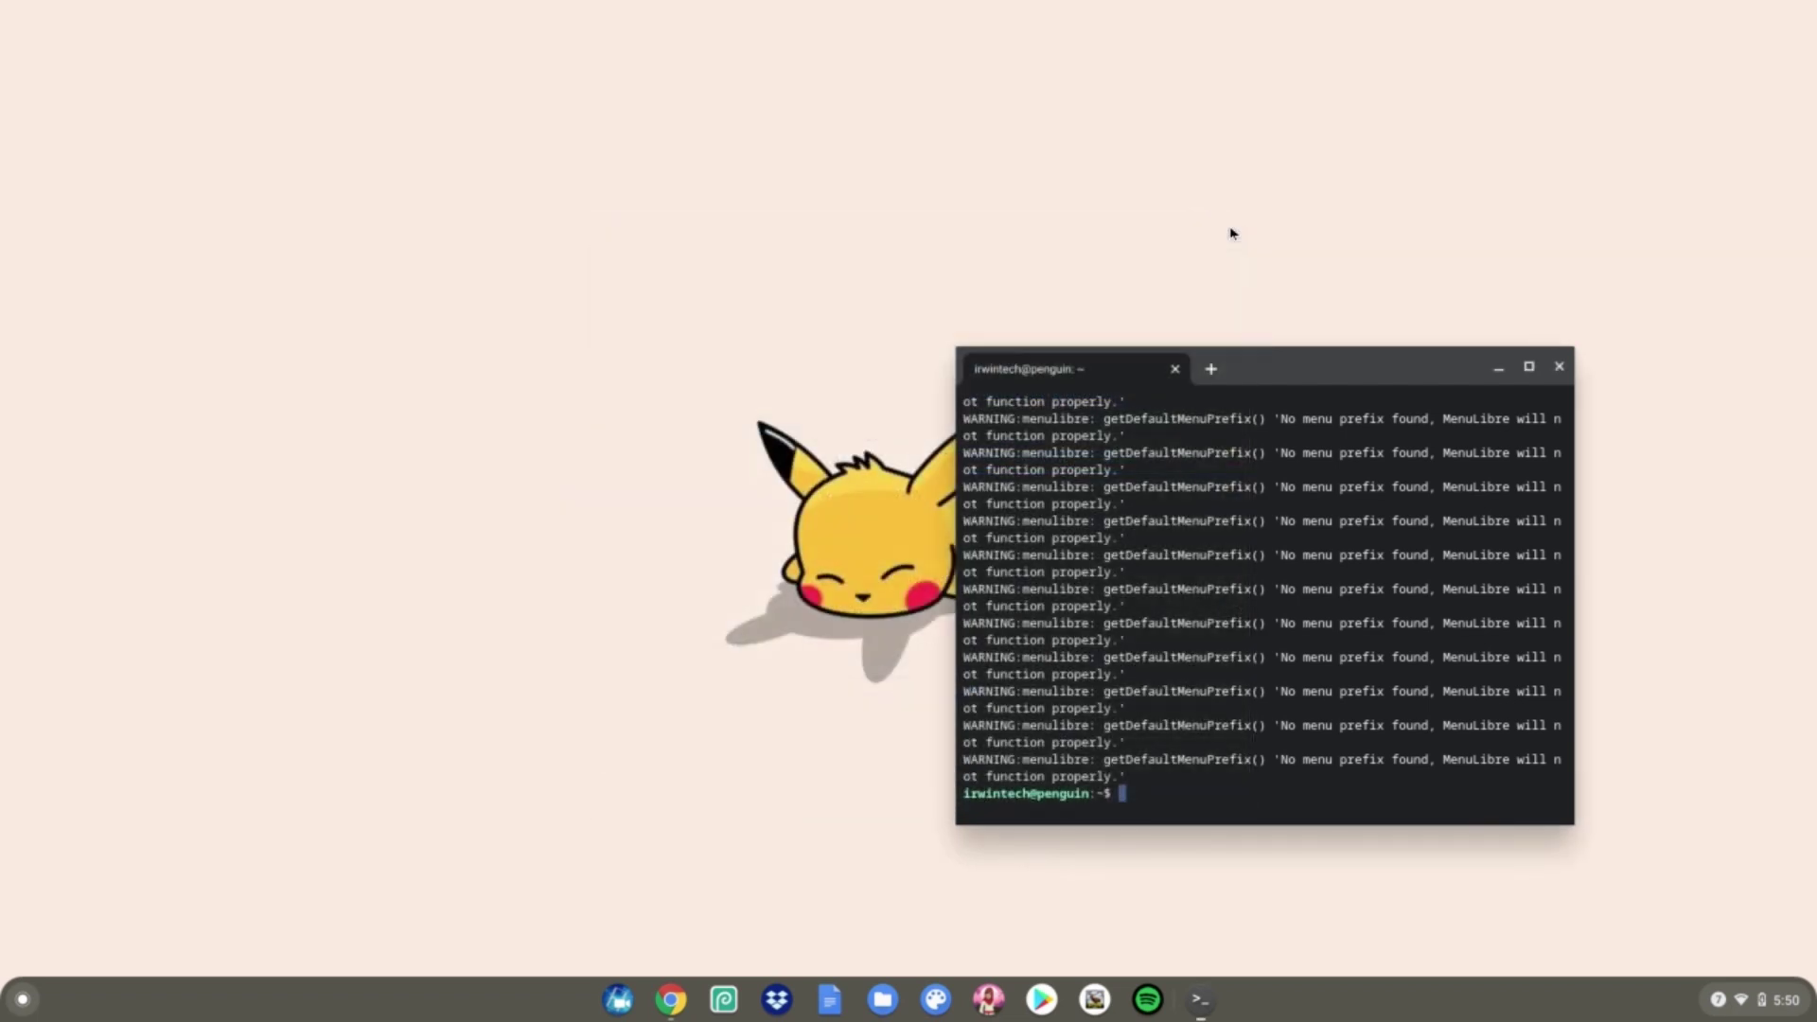
pyautogui.click(1559, 367)
pyautogui.click(1427, 475)
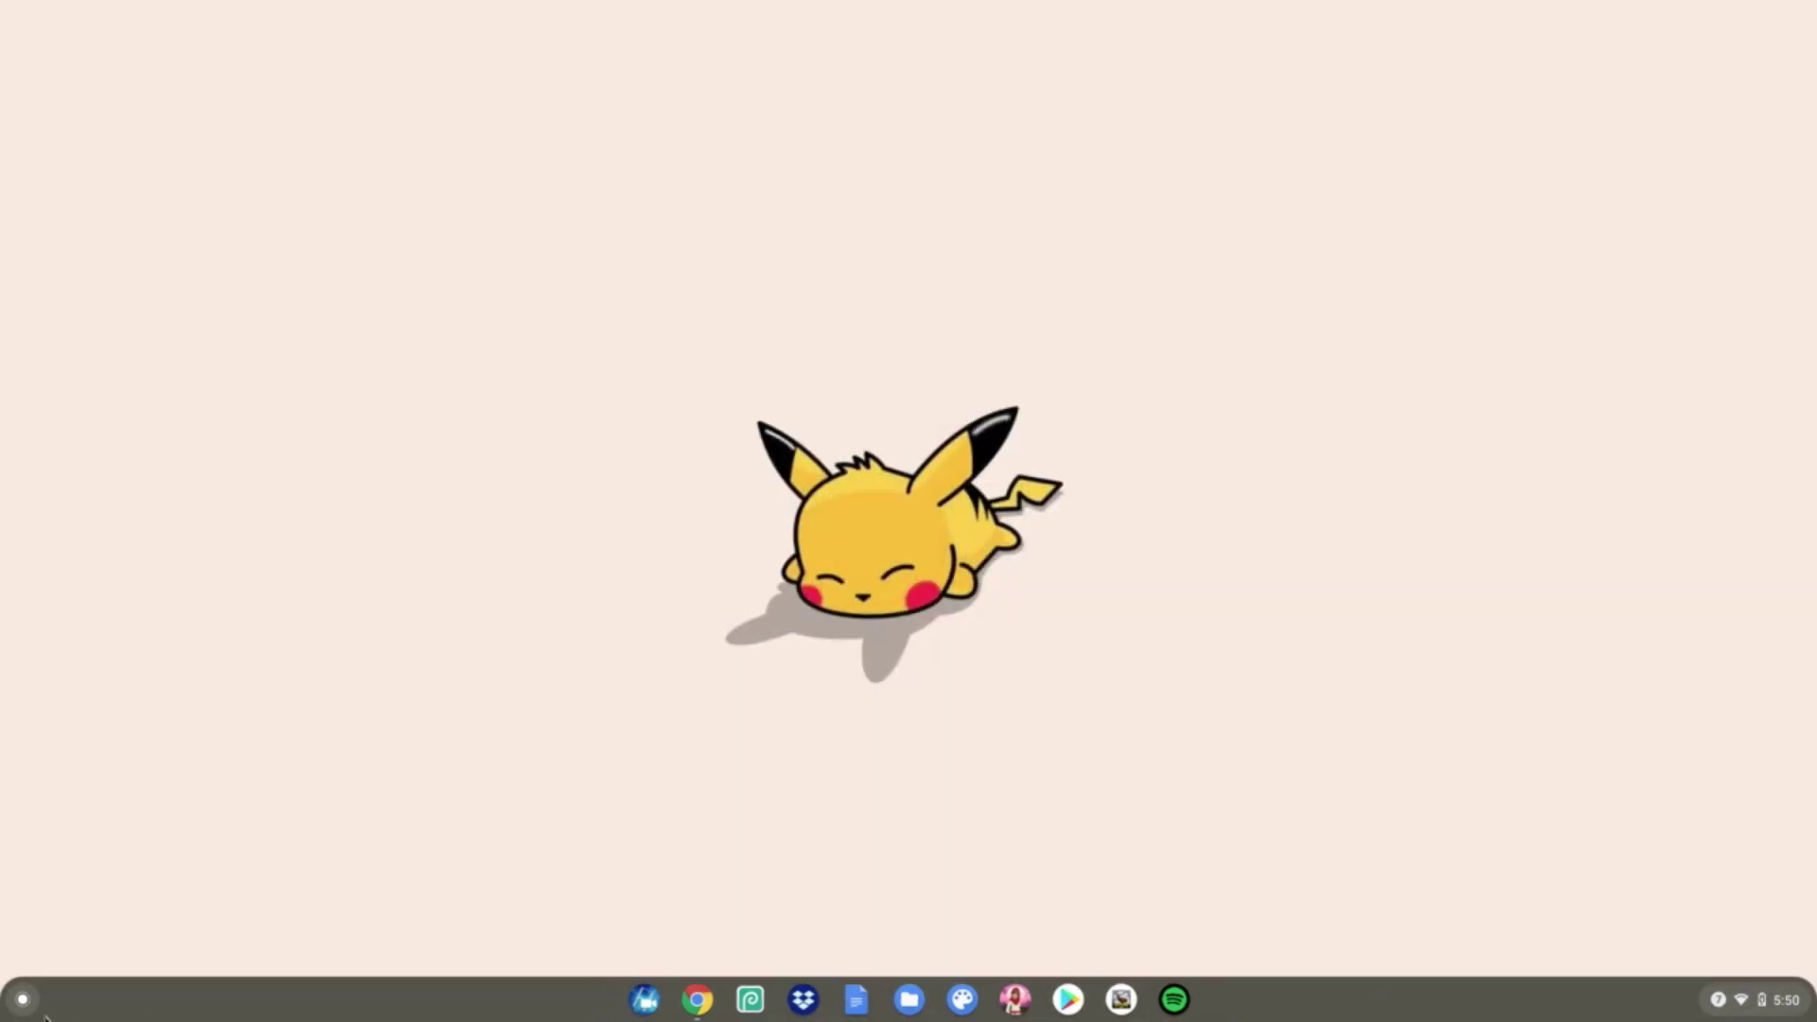
# Step: Start the balion client app from the Linux apps in the launcher
pyautogui.click(23, 1000)
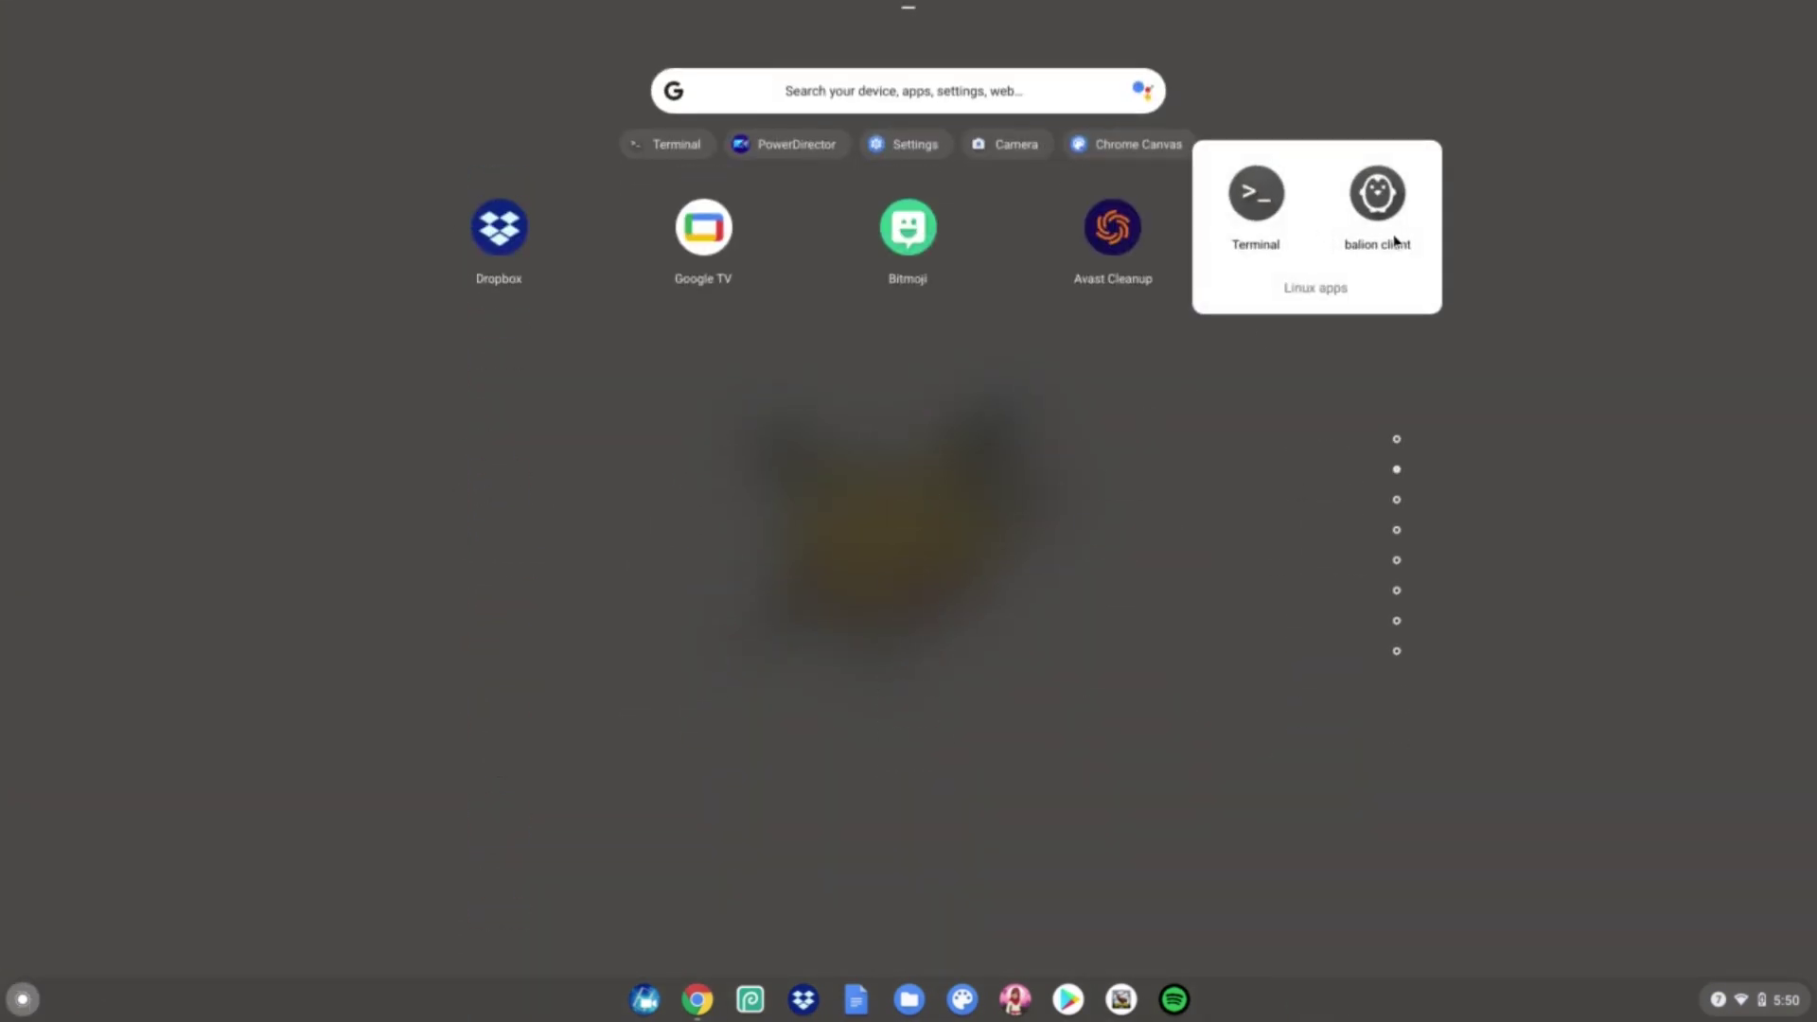
pyautogui.click(1381, 200)
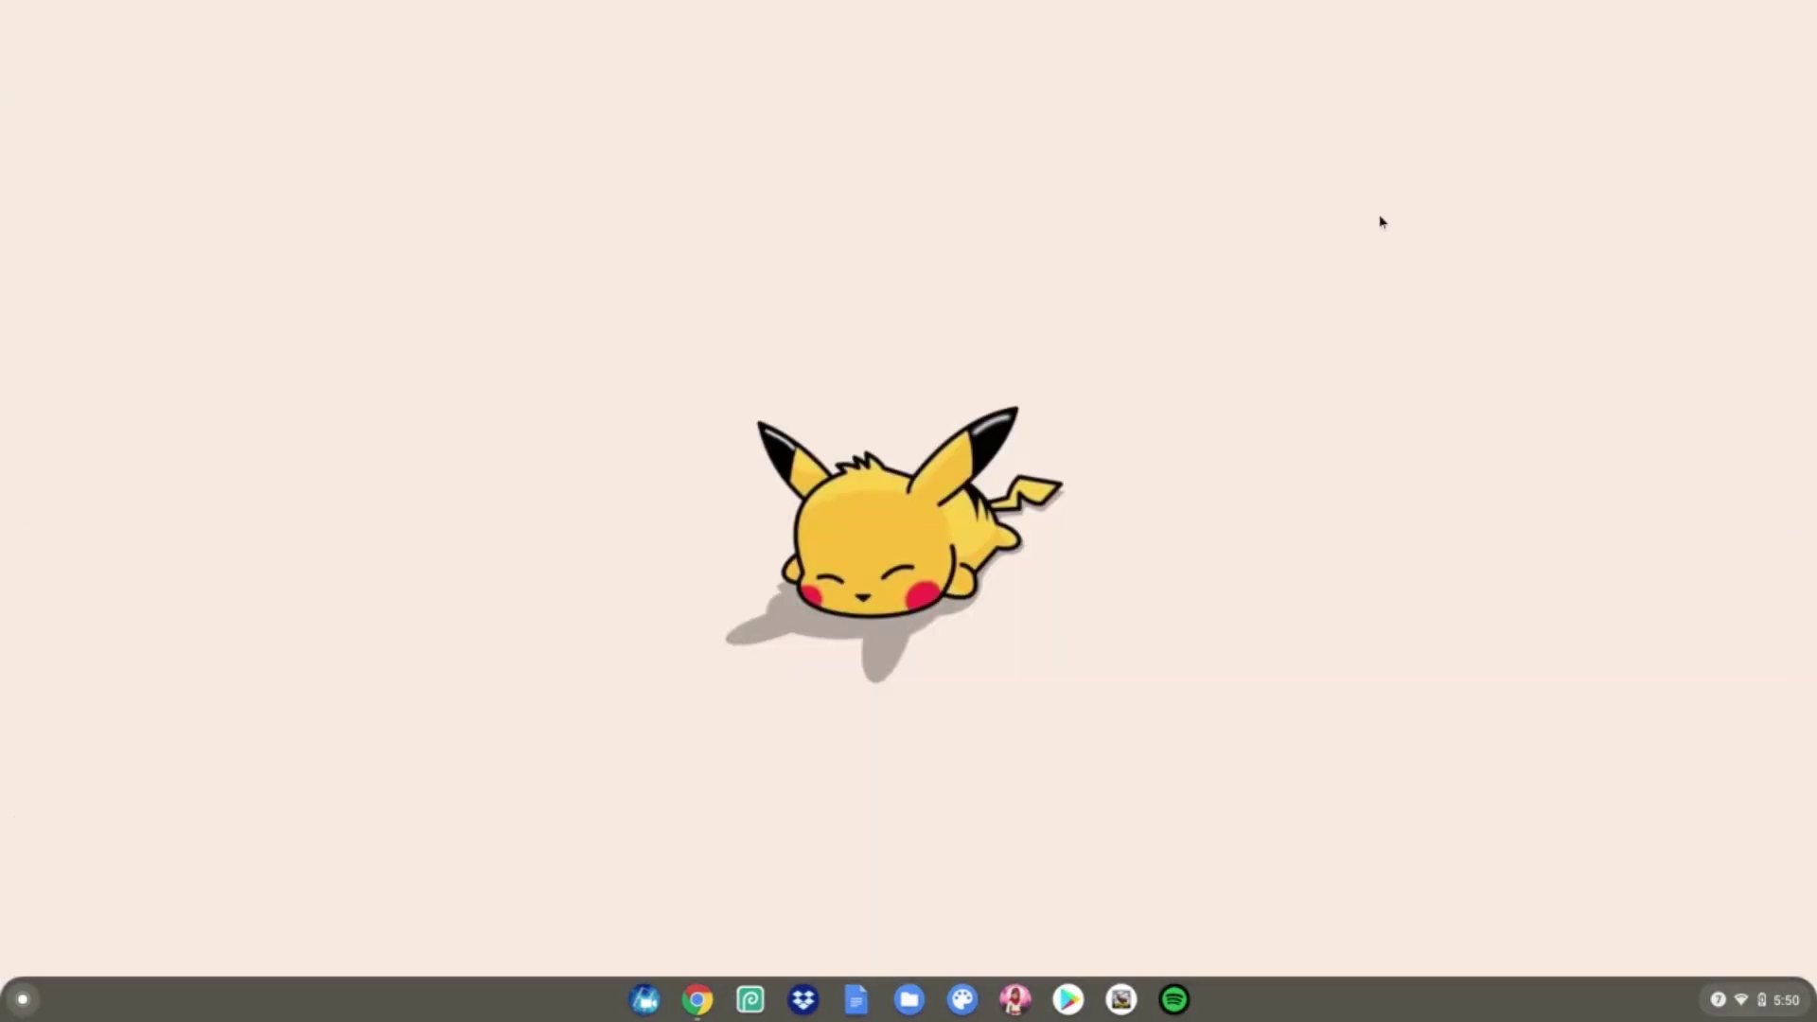
pyautogui.press('super')
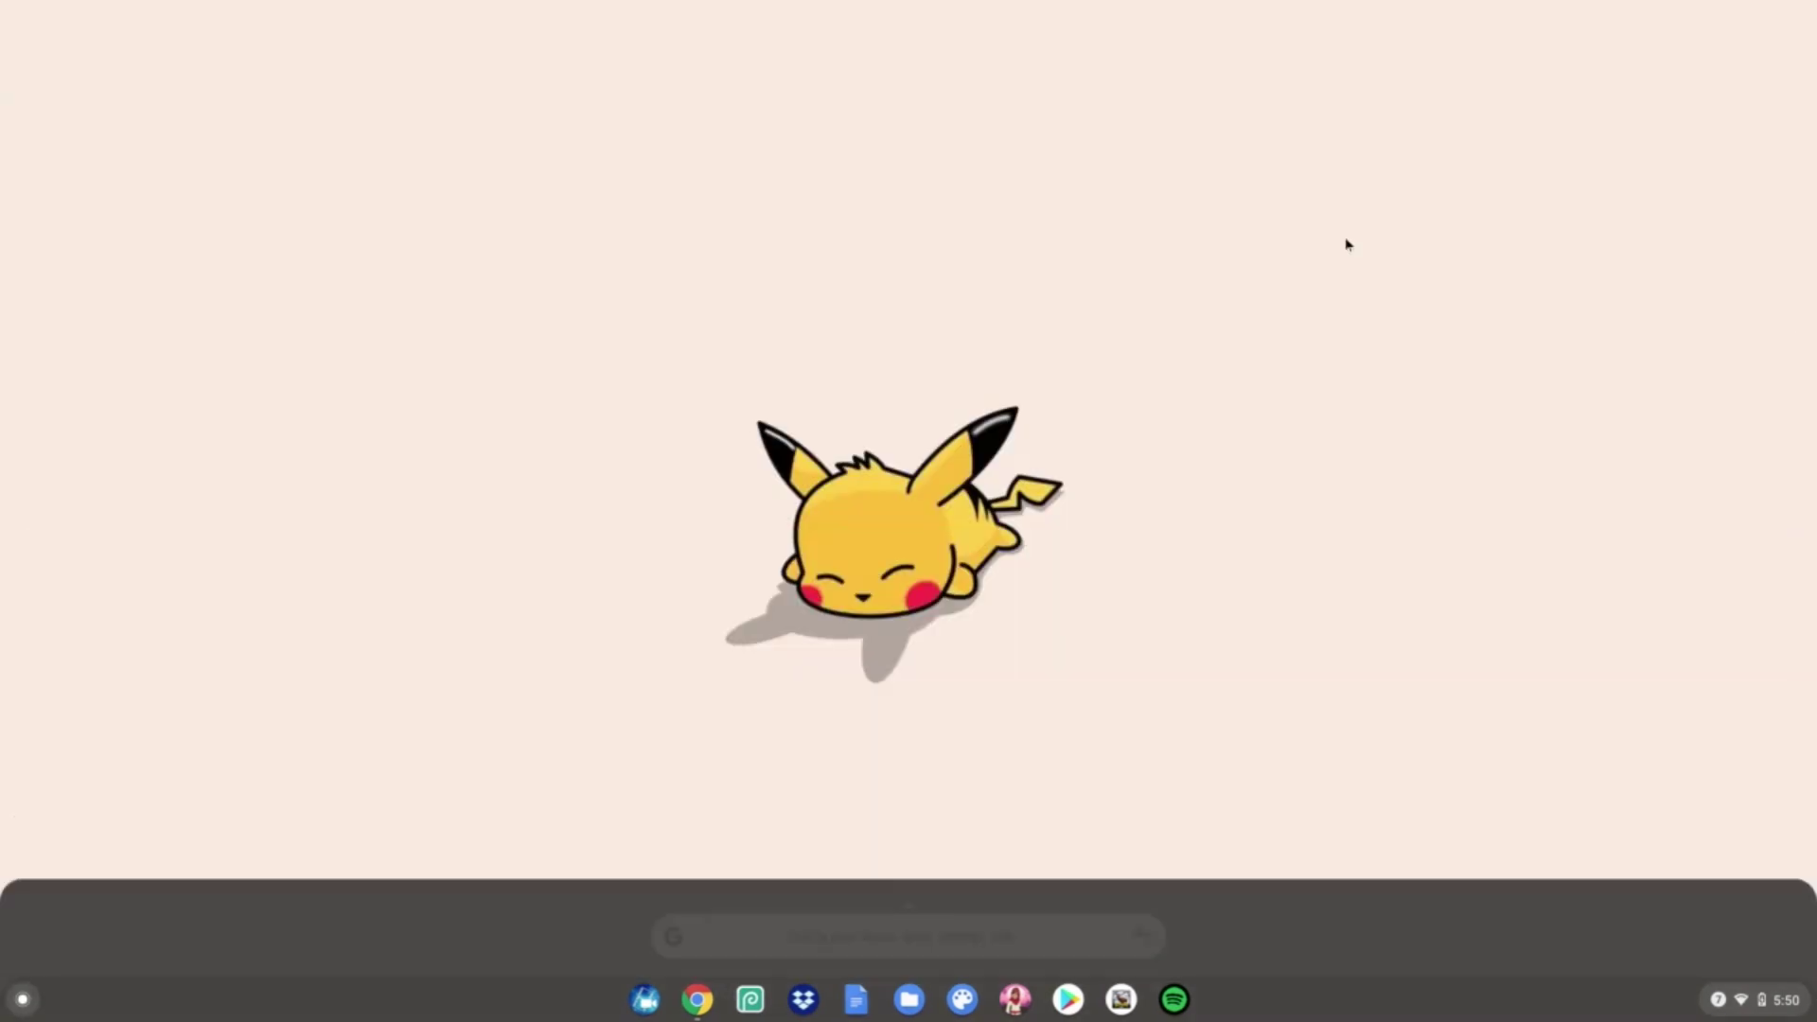
pyautogui.click(953, 913)
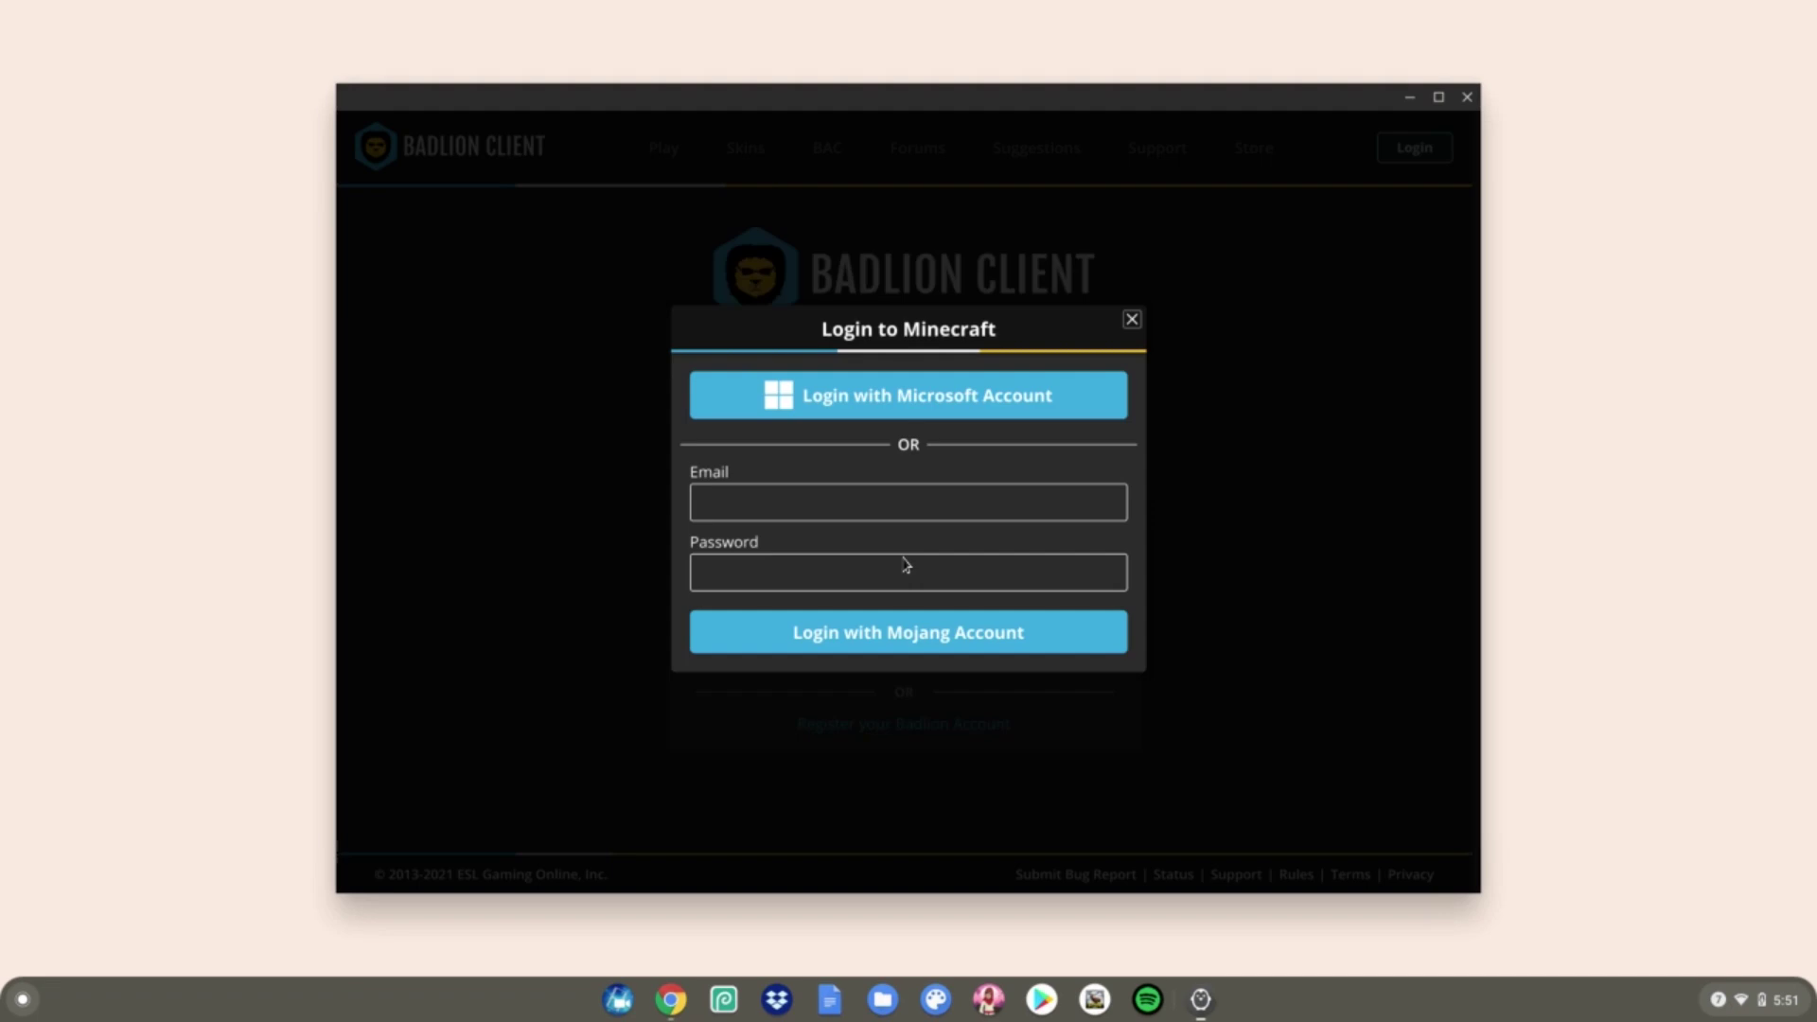
# Step: Close the Login to Minecraft dialog with its X button
pyautogui.click(1133, 323)
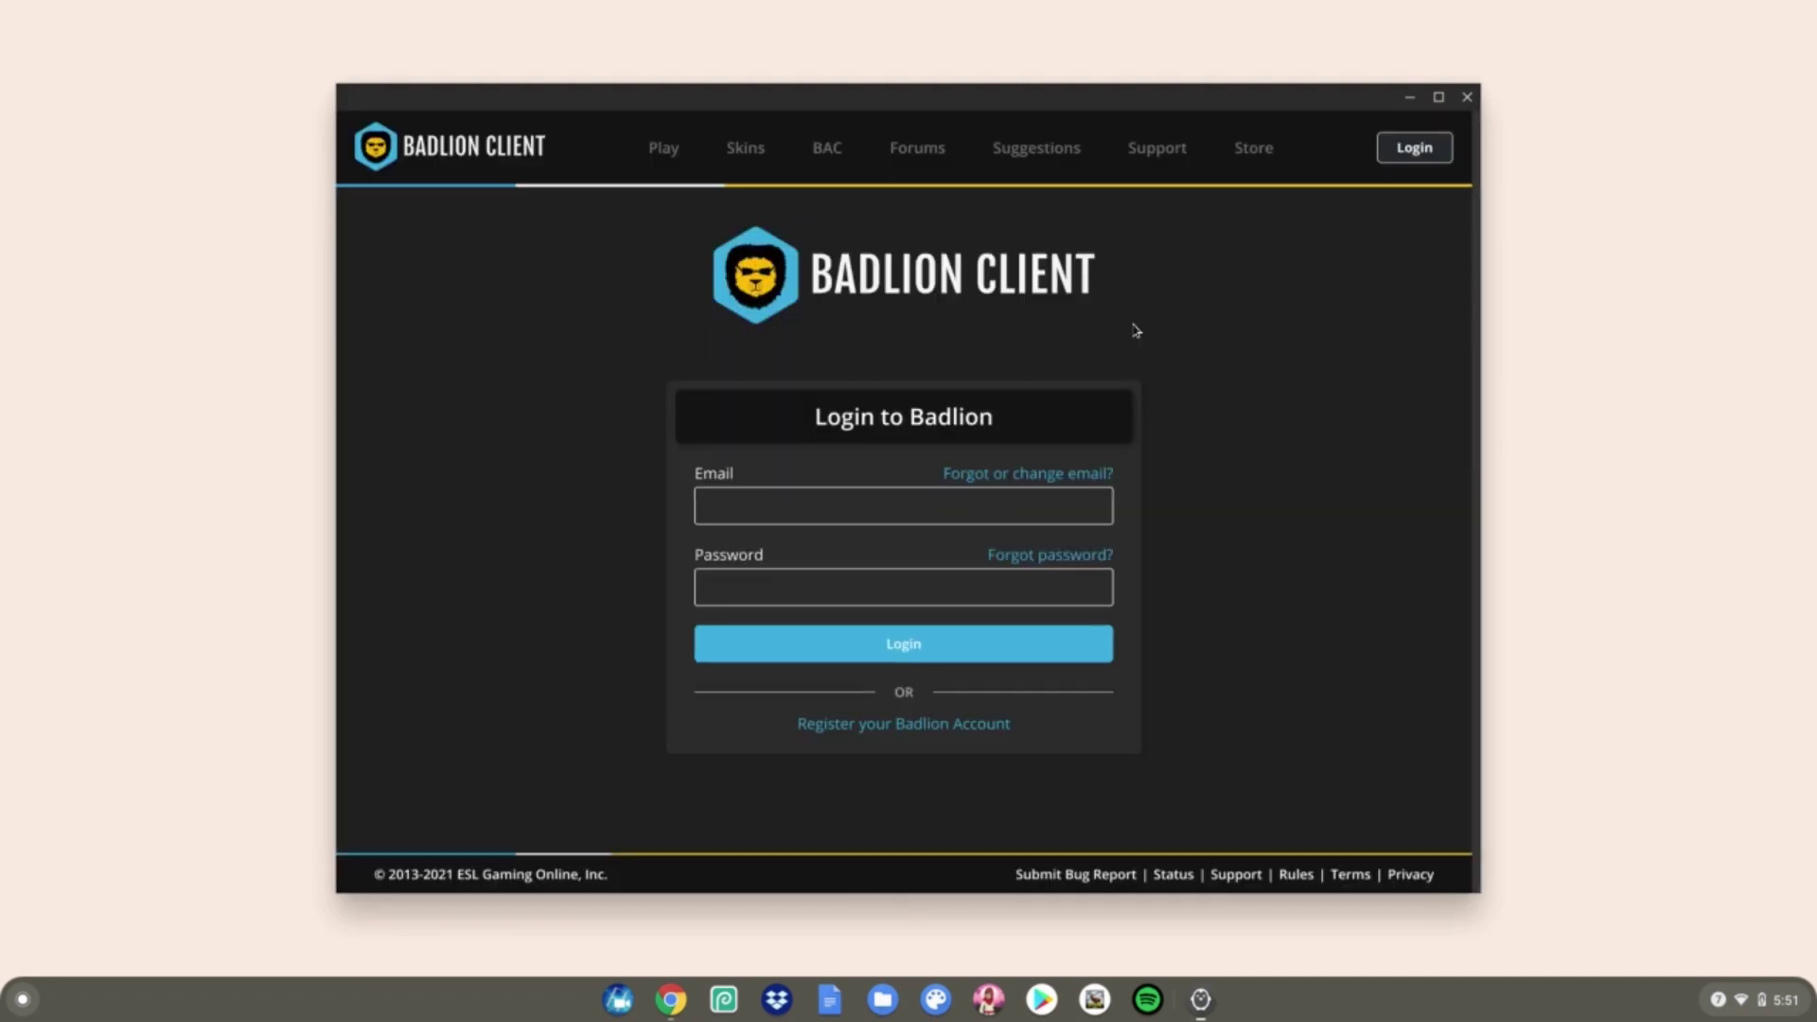